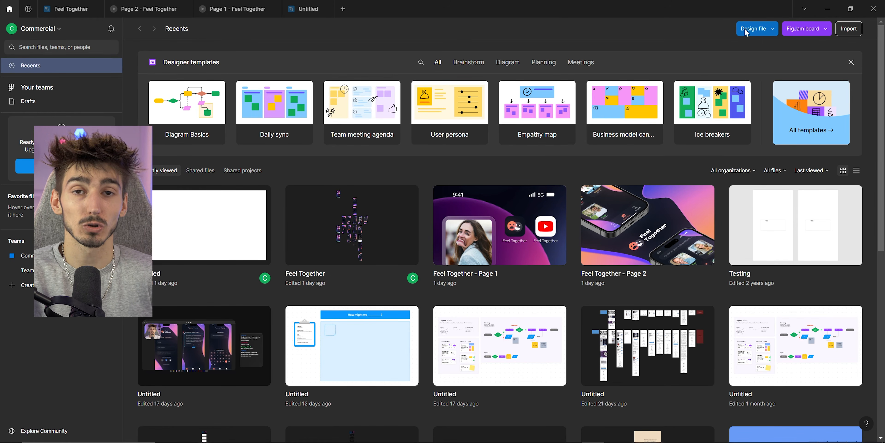
Create a new design file.
click(747, 31)
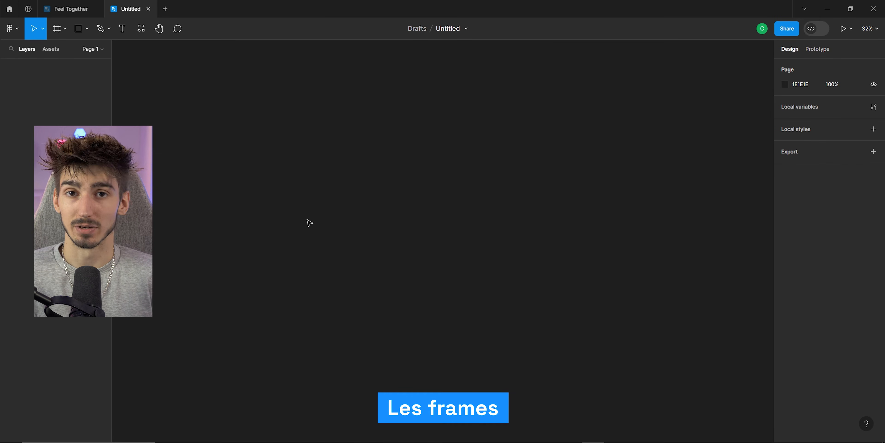
Browse the screens of the existing Feel Together file for reference.
click(71, 8)
drag(275, 166, 214, 130)
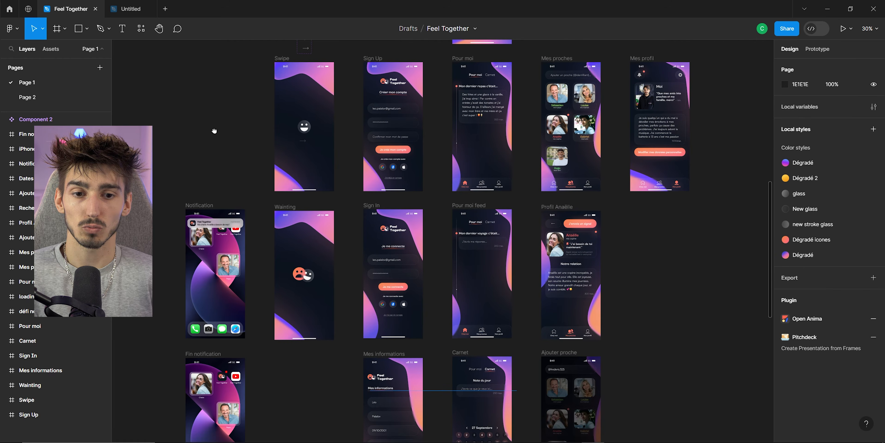
scroll(214, 131, down, 5)
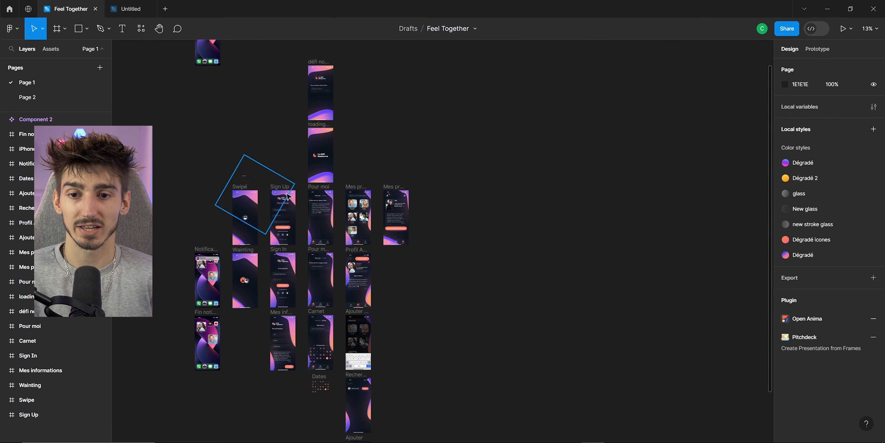
scroll(288, 197, up, 5)
click(294, 194)
scroll(319, 131, down, 3)
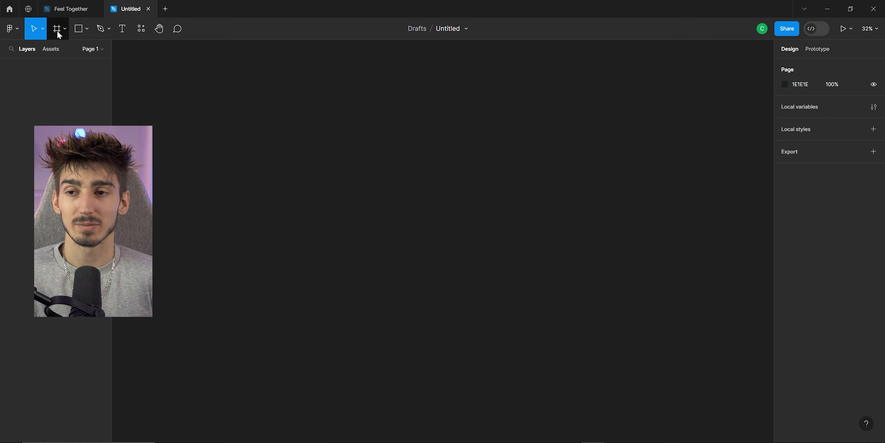
Add an iPhone 14 & 15 Pro Max frame (430 × 932) to the canvas.
click(56, 30)
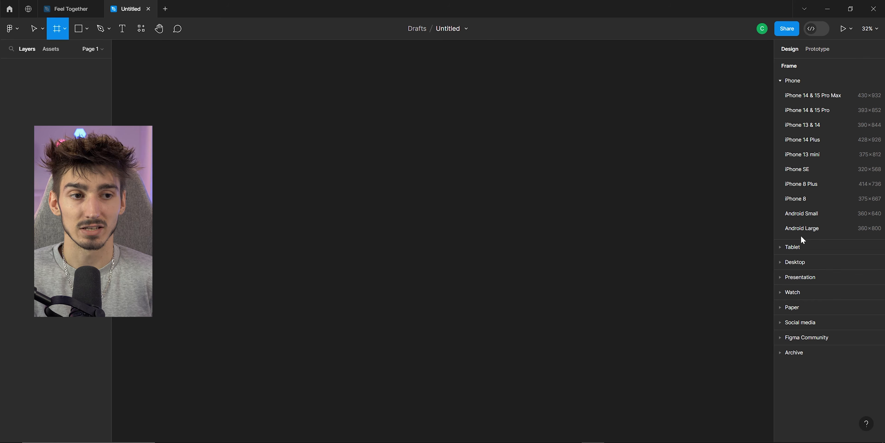
scroll(627, 187, down, 1)
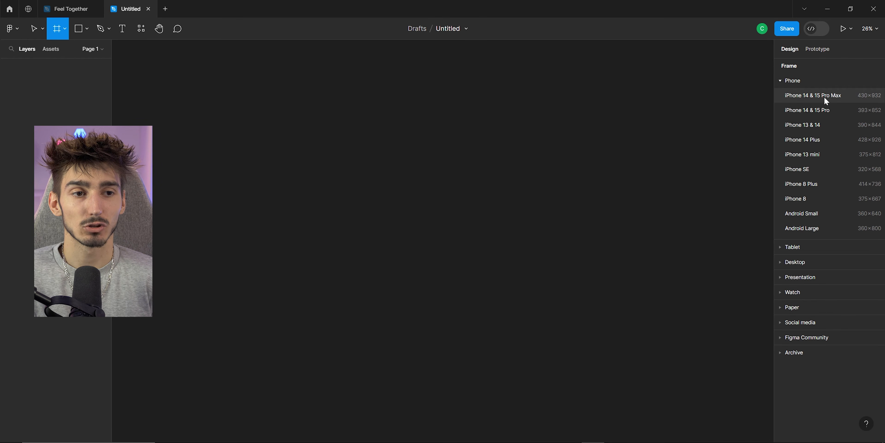
click(805, 96)
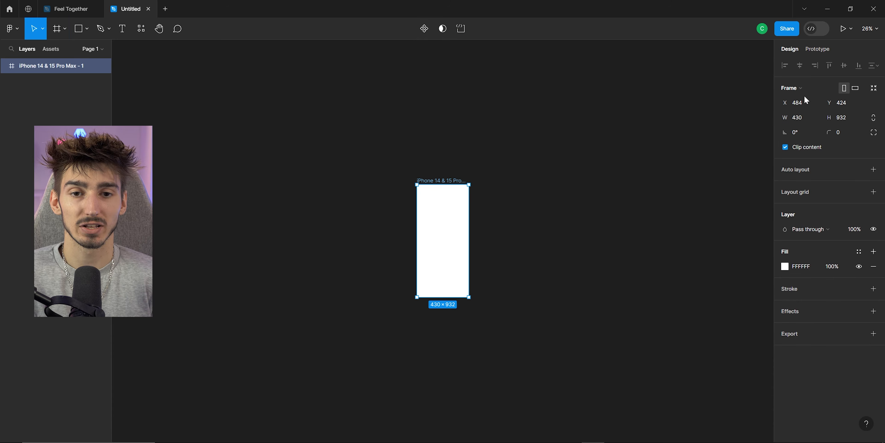
scroll(448, 269, up, 3)
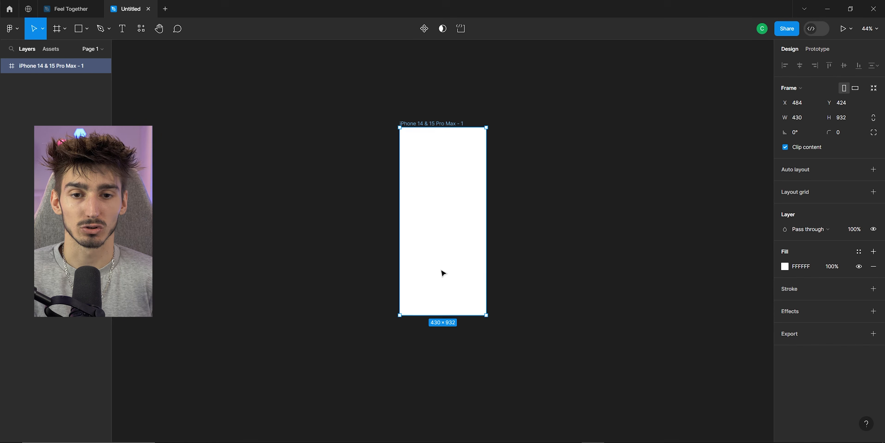
click(394, 237)
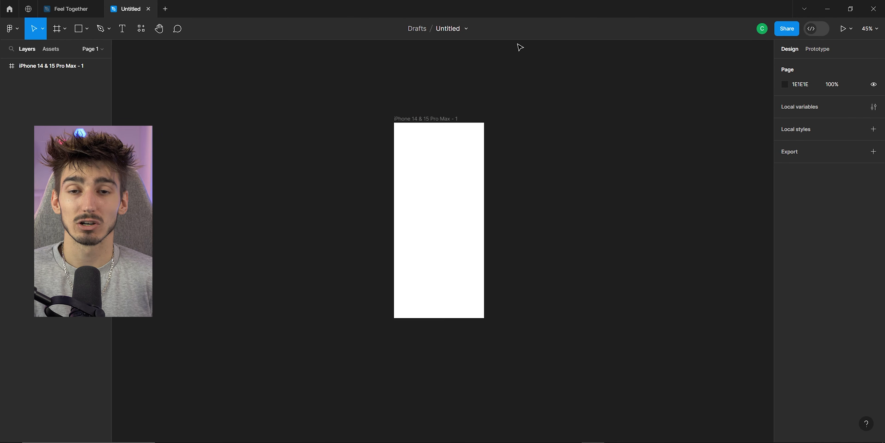
Rename the file as Feel Together Tuto and the iPhone frame as Accueil.
double_click(447, 29)
text(Feelm)
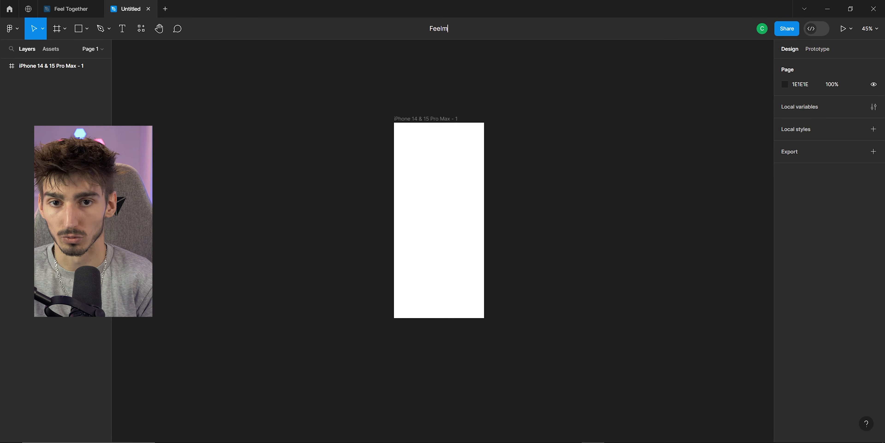
key(BackSpace)
text(Together Tuto)
key(Return)
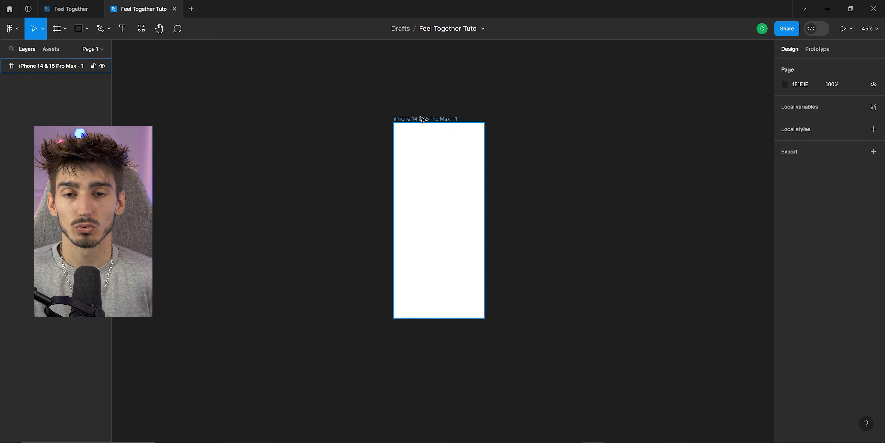
double_click(423, 119)
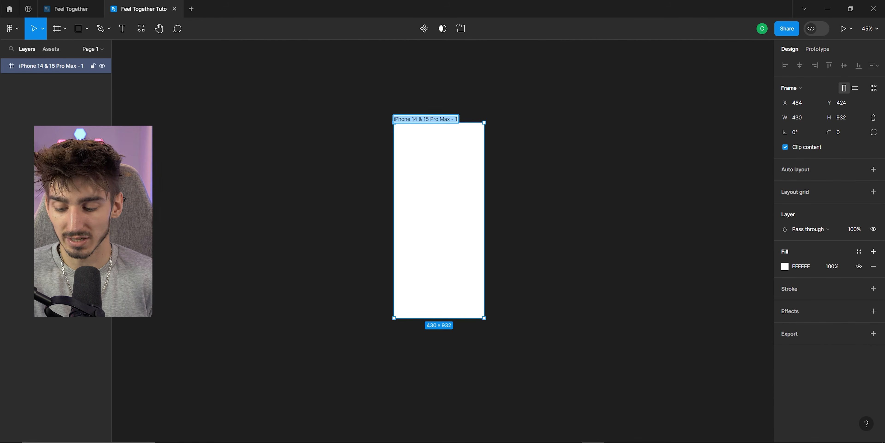
text(Accueil)
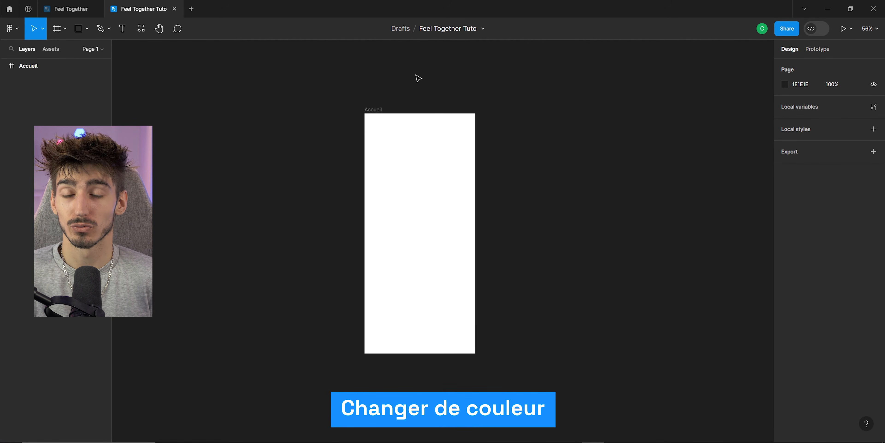
Set the Accueil frame's fill colour to hex 0C131E.
click(372, 113)
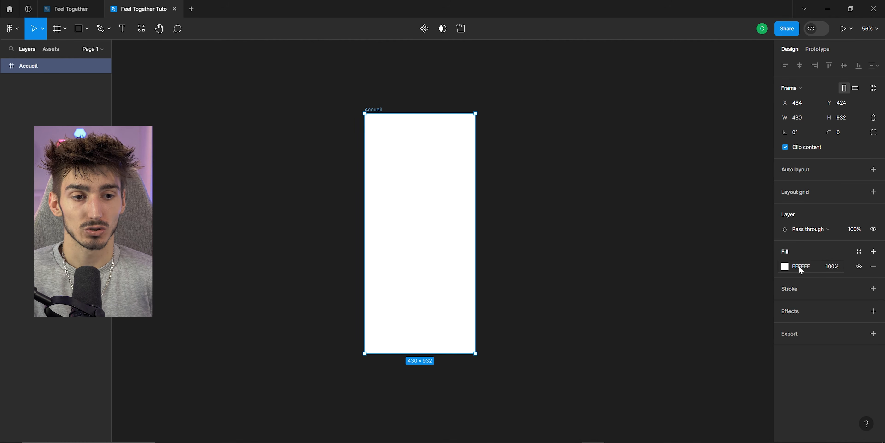
click(786, 268)
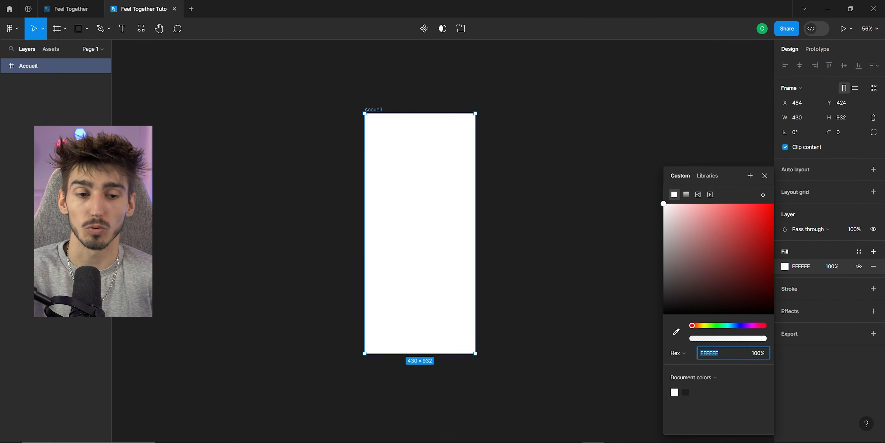
click(676, 356)
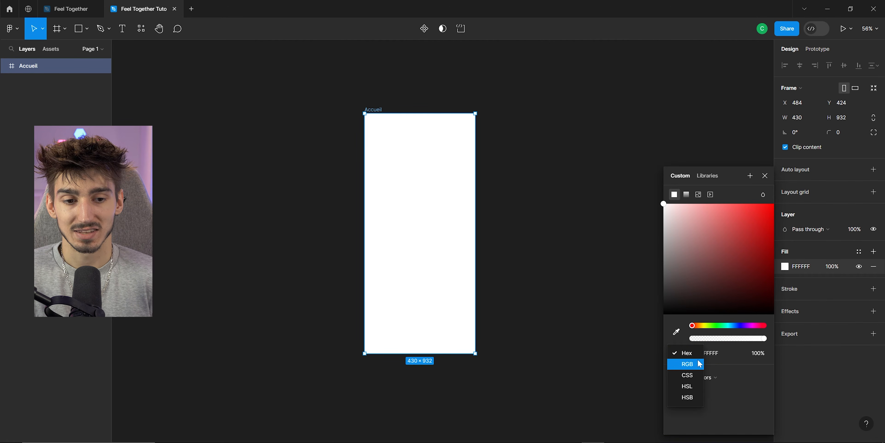
click(703, 364)
click(676, 354)
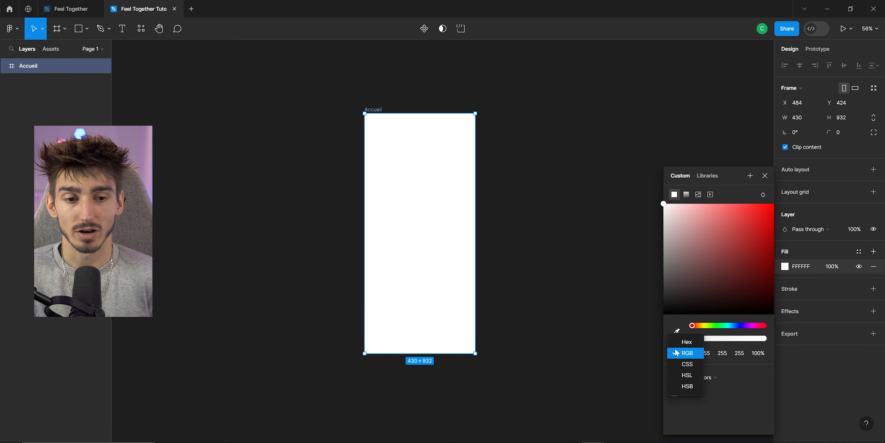
click(685, 341)
text(0C131E)
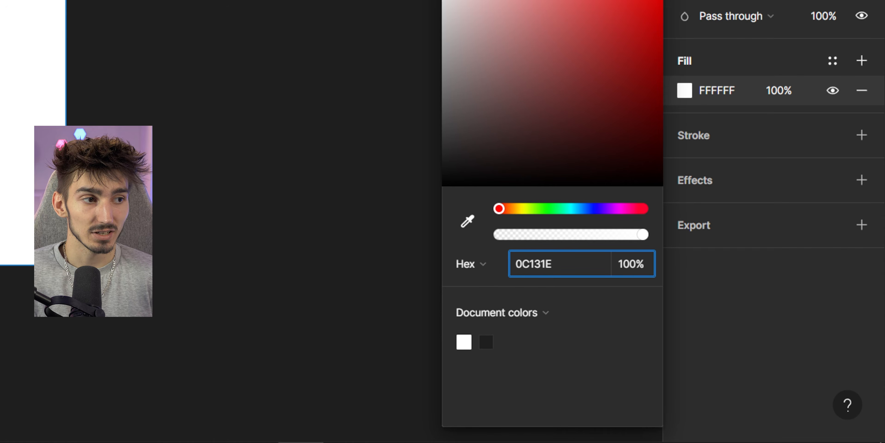
key(Return)
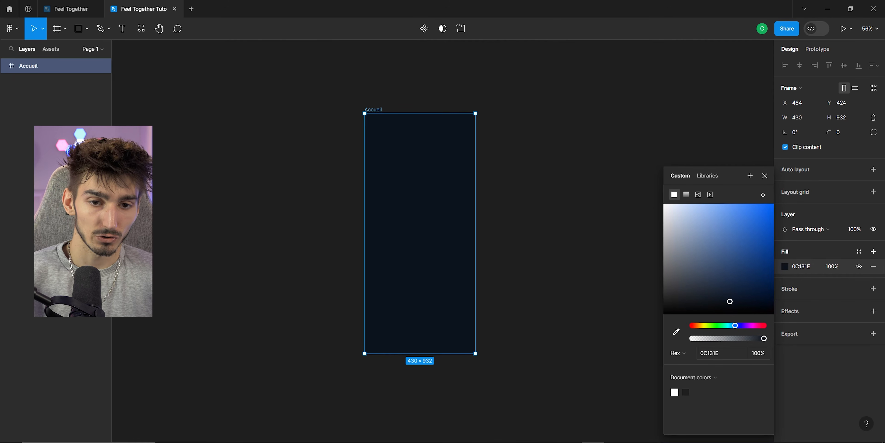
click(522, 196)
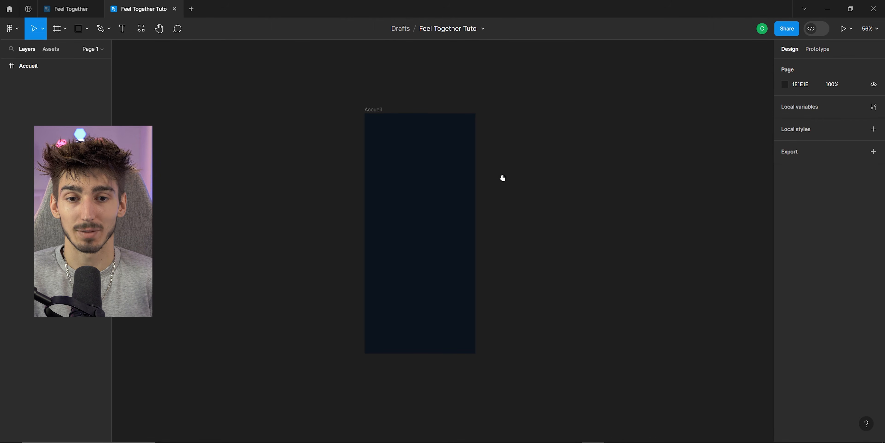
drag(508, 163, 664, 199)
drag(454, 199, 536, 268)
drag(577, 181, 378, 170)
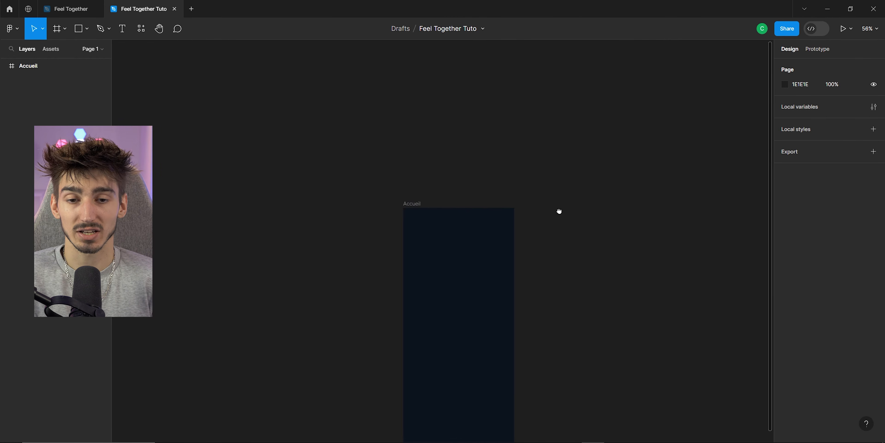
drag(559, 211, 456, 138)
drag(529, 274, 422, 178)
drag(404, 277, 545, 322)
drag(438, 251, 520, 306)
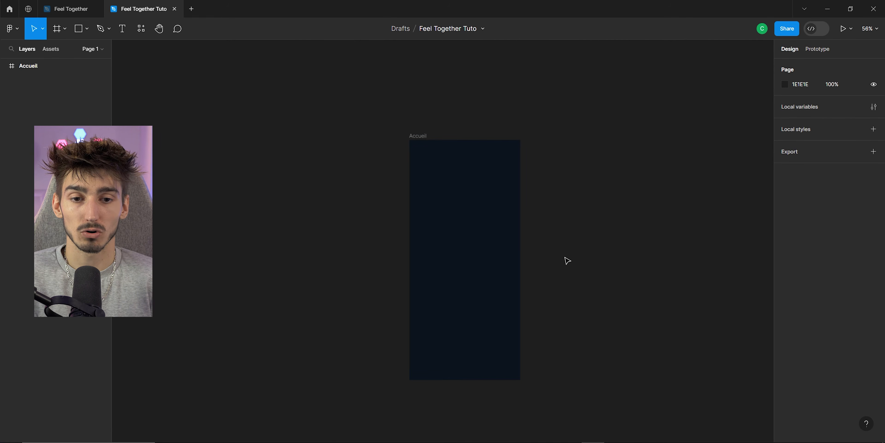
scroll(476, 239, up, 5)
scroll(405, 209, down, 3)
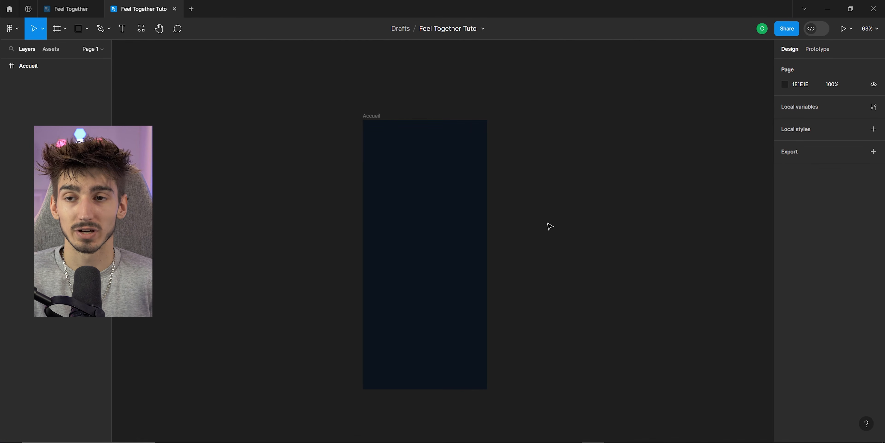
Run the Onboarding Screens for iOS plugin and paste its Login or sign up screen onto the canvas.
click(141, 29)
click(186, 51)
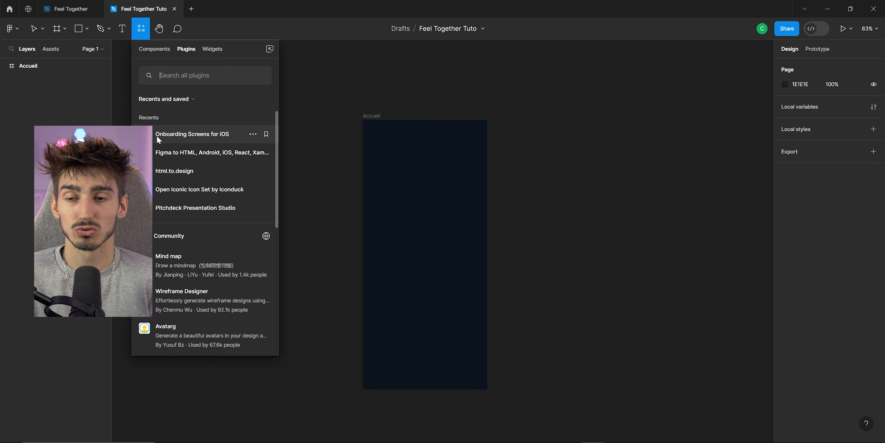
click(189, 135)
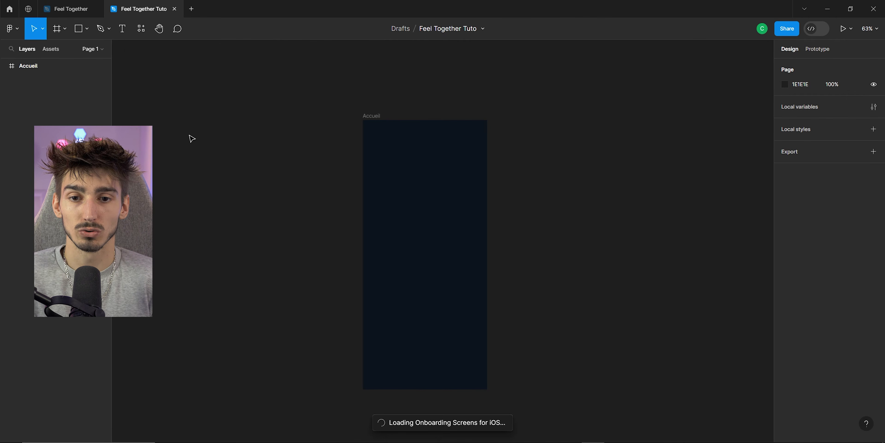
drag(394, 41, 615, 42)
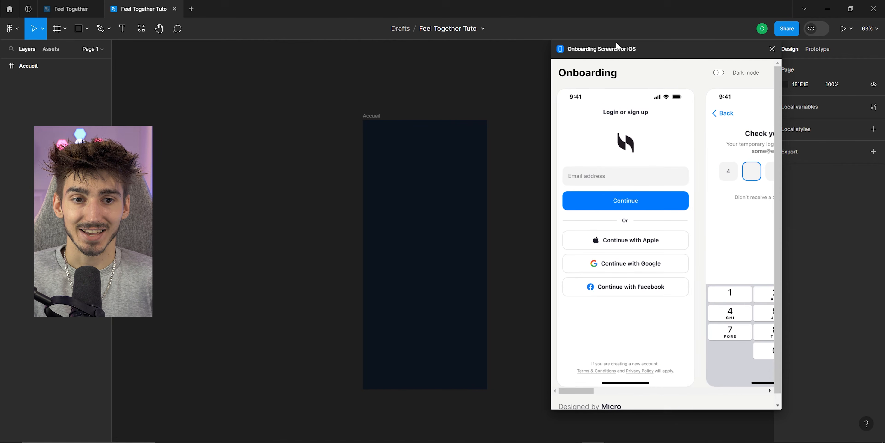
click(576, 100)
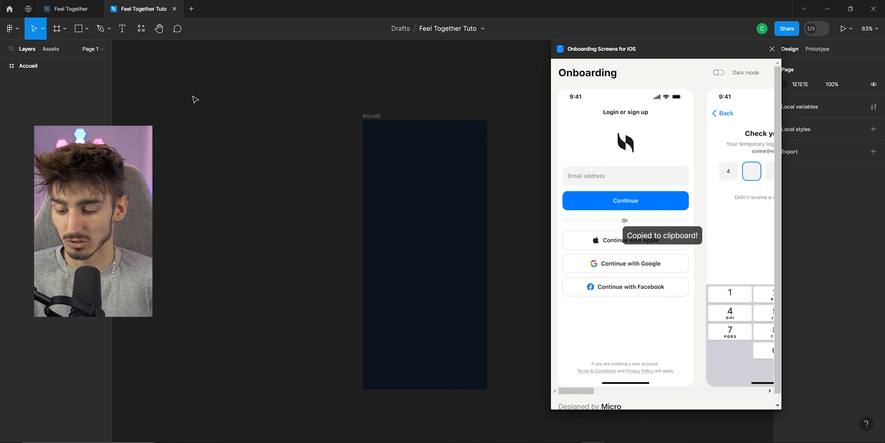
key(ctrl+v)
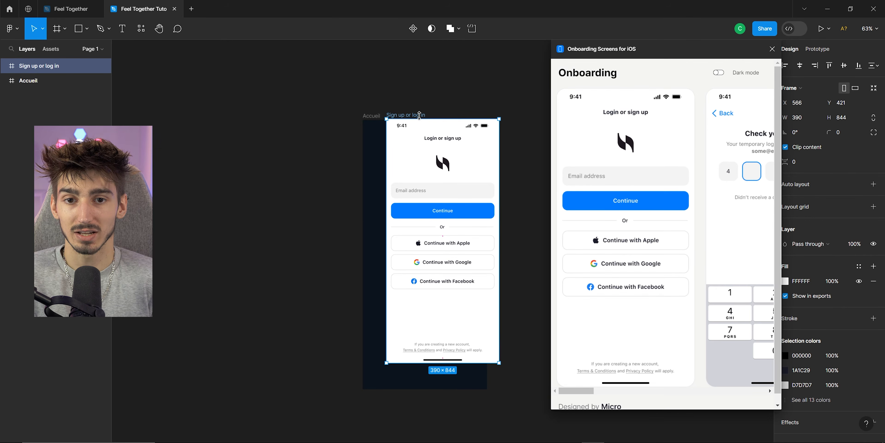
Select the pasted screen's home indicator and status bar layers.
scroll(507, 398, up, 6)
double_click(291, 278)
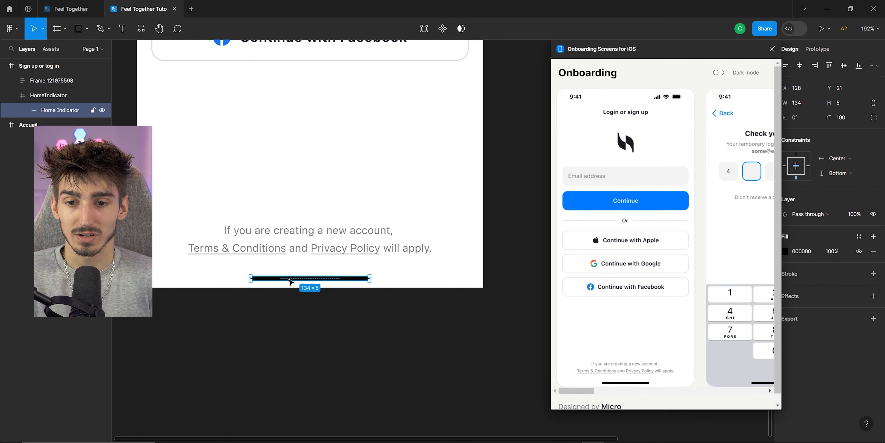
scroll(287, 264, down, 2)
drag(242, 120, 240, 303)
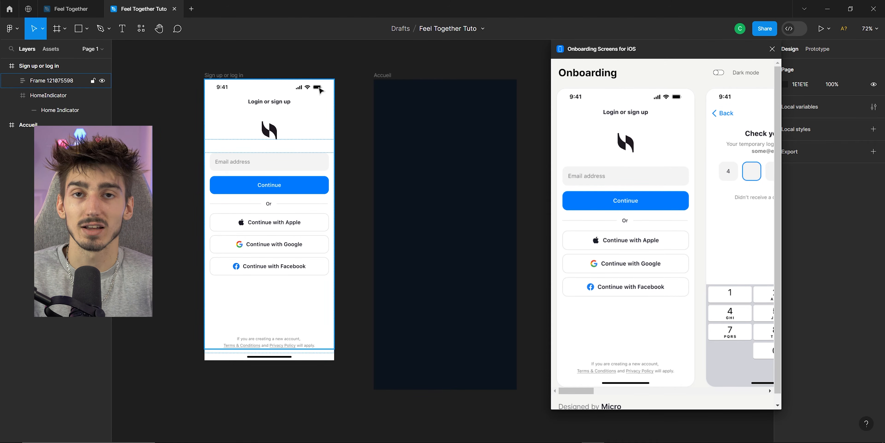
click(216, 75)
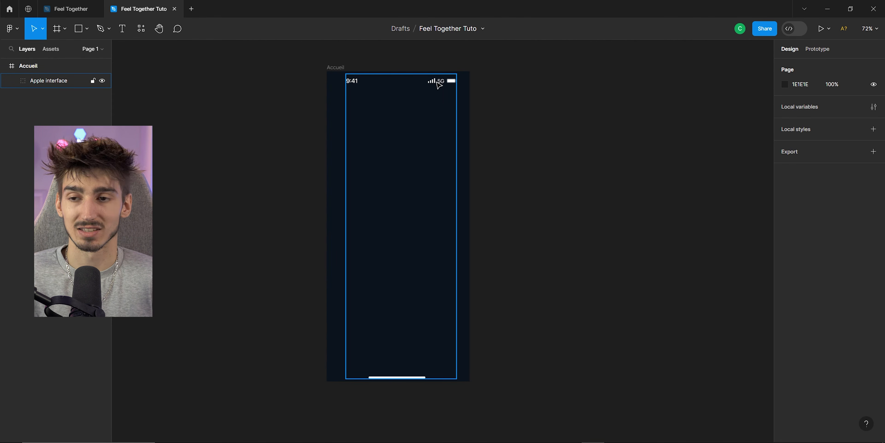
Look at the Pour moi screen in the Feel Together file for reference.
click(71, 13)
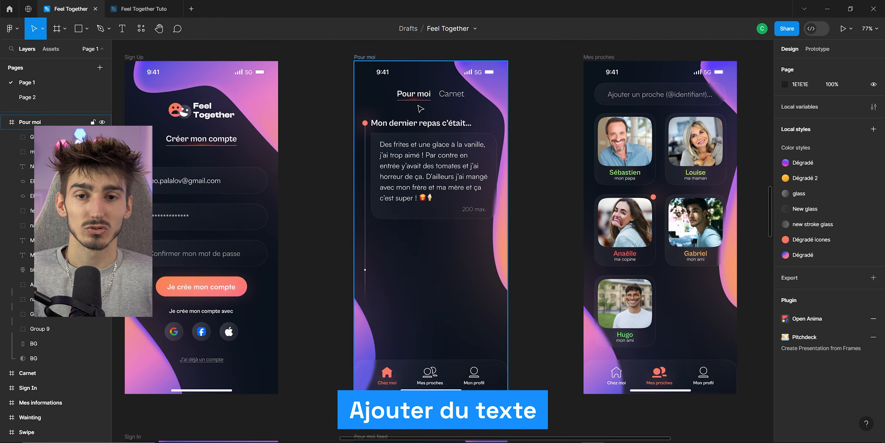
scroll(397, 105, up, 5)
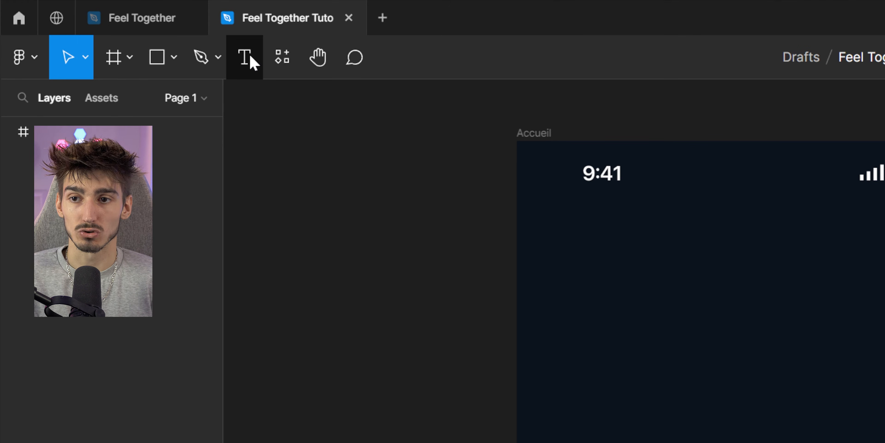
click(251, 58)
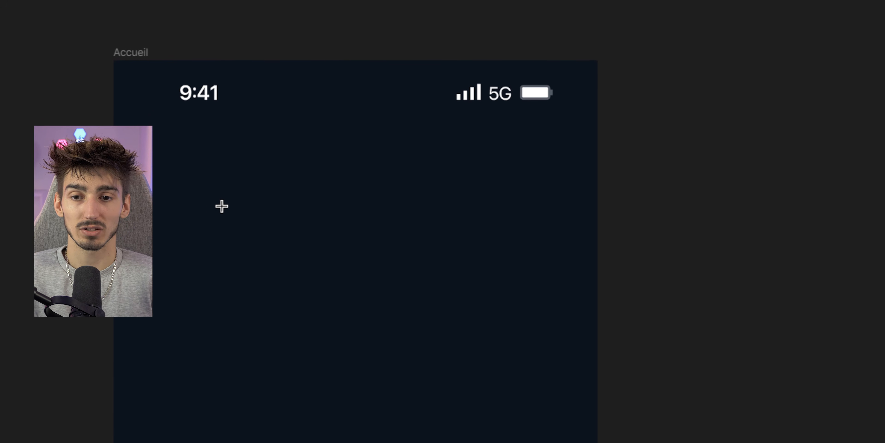
drag(210, 180, 277, 230)
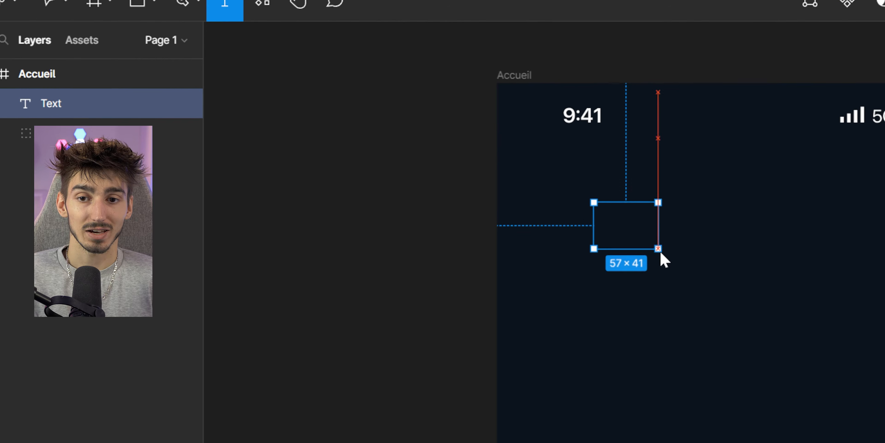
drag(660, 253, 872, 378)
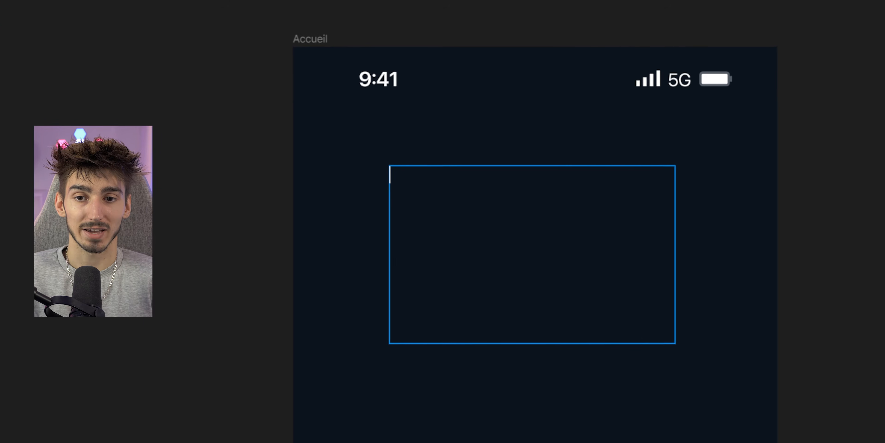
text(qsdqdqsdqdqdqdq)
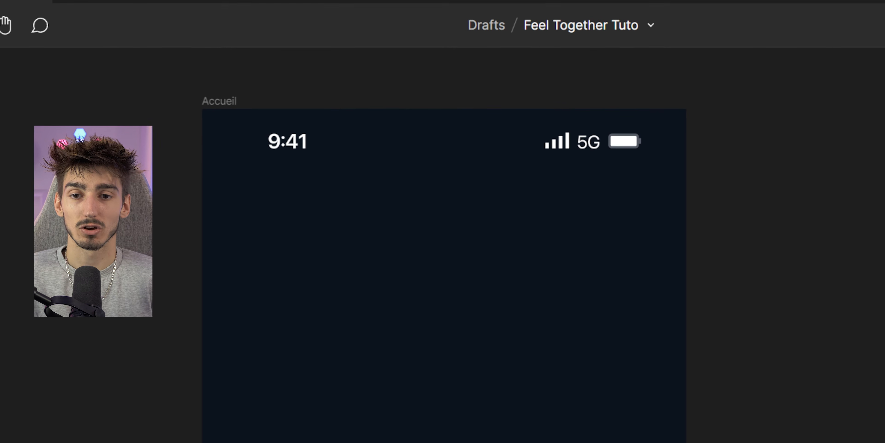
Add a text layer reading Pour moi near the top of the Accueil frame.
key(t)
click(363, 233)
text(sqddqd)
click(477, 248)
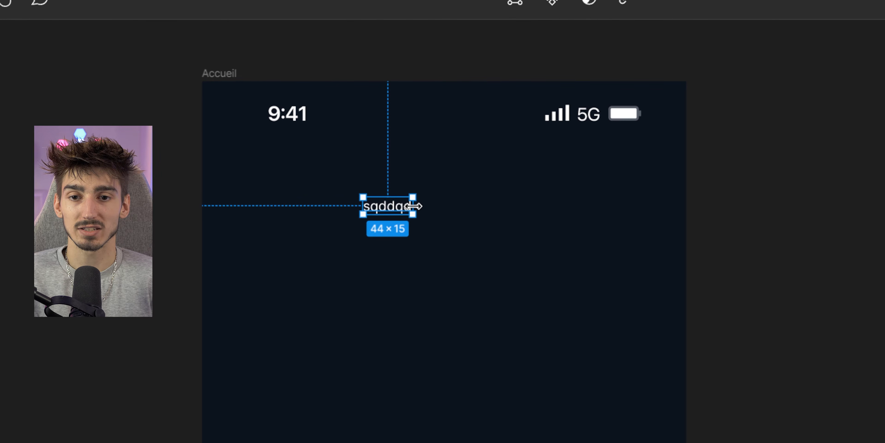
drag(413, 205, 497, 206)
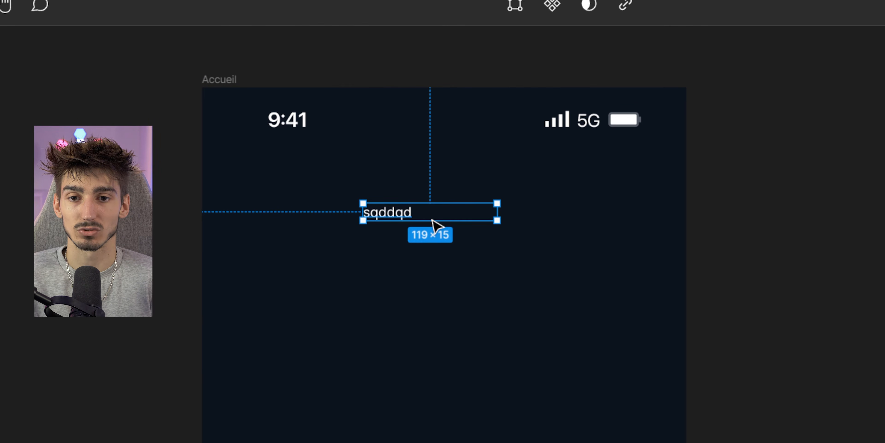
double_click(383, 216)
scroll(383, 216, up, 5)
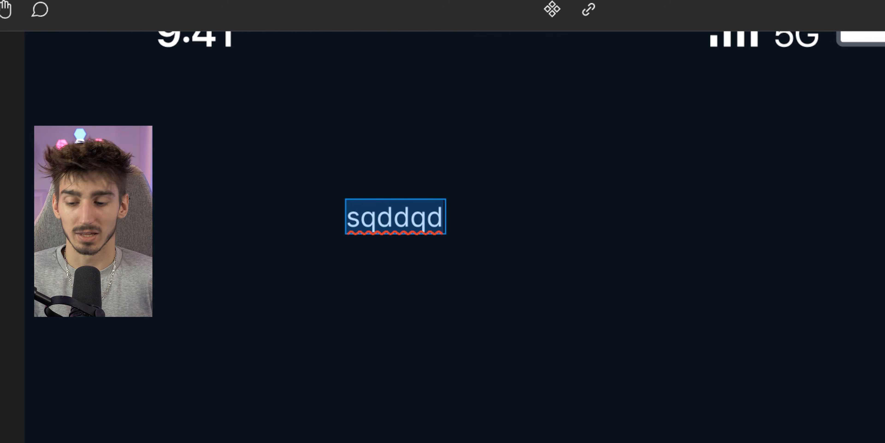
text(P)
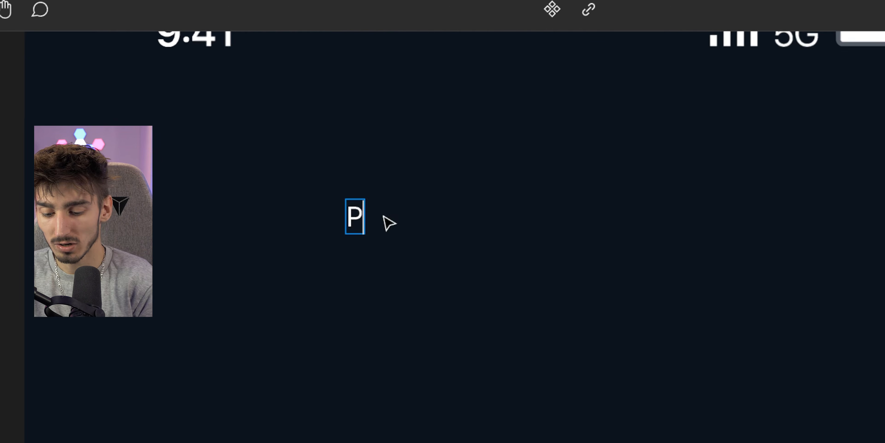
text(our moi)
key(Escape)
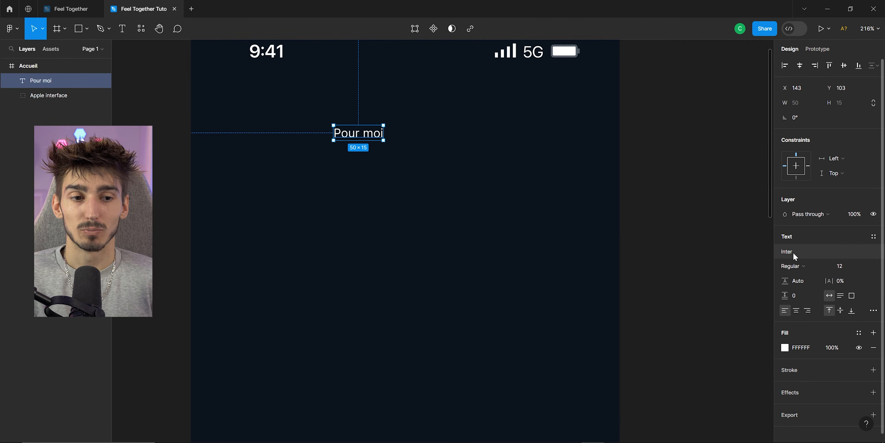
Set the Pour moi text's font to Cabinet Grotesk with Bold weight.
click(790, 252)
text(Cad)
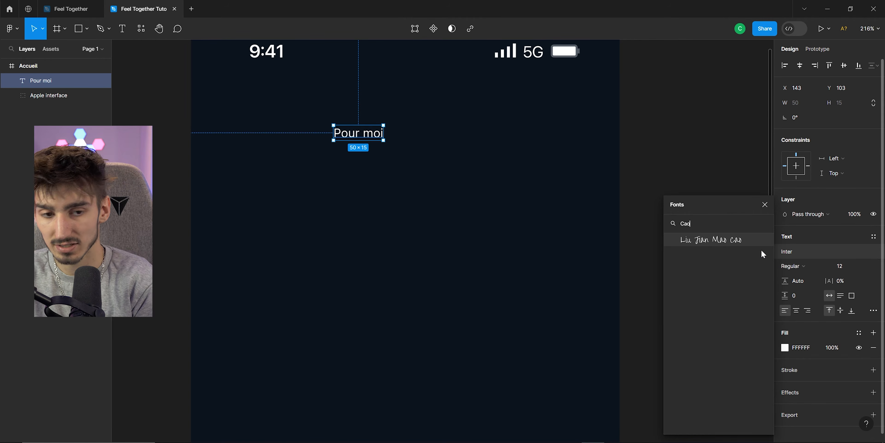
click(762, 254)
click(801, 267)
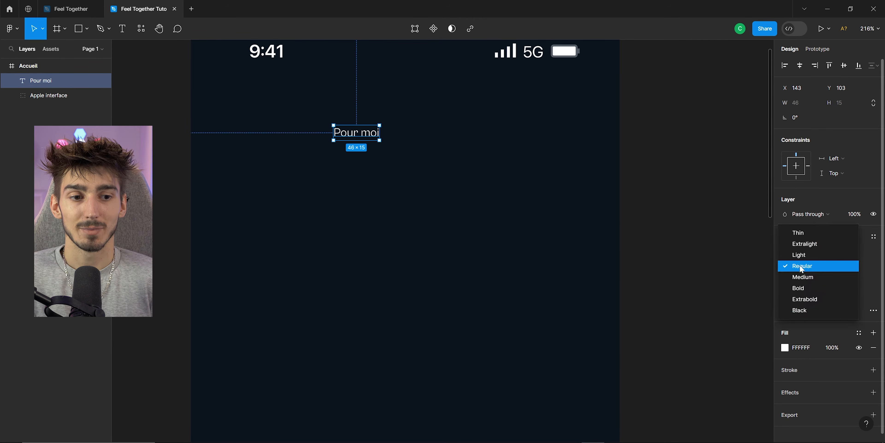
click(801, 289)
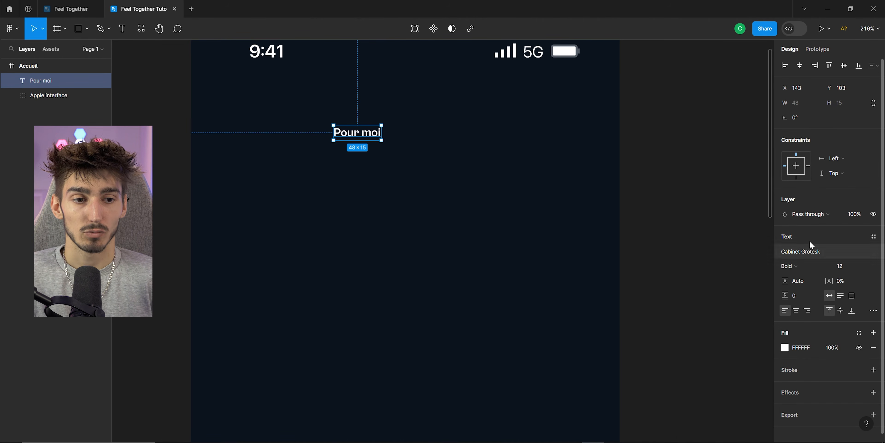
Set the Pour moi text's font size to 24.
click(807, 254)
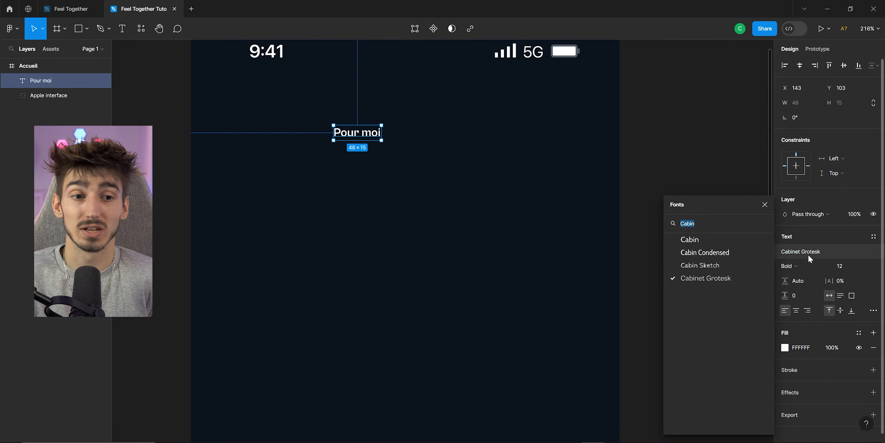
click(841, 265)
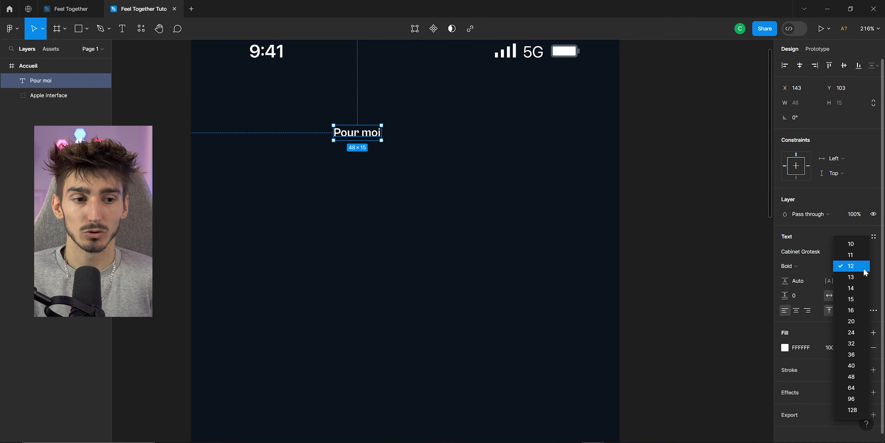
click(855, 332)
scroll(444, 168, down, 2)
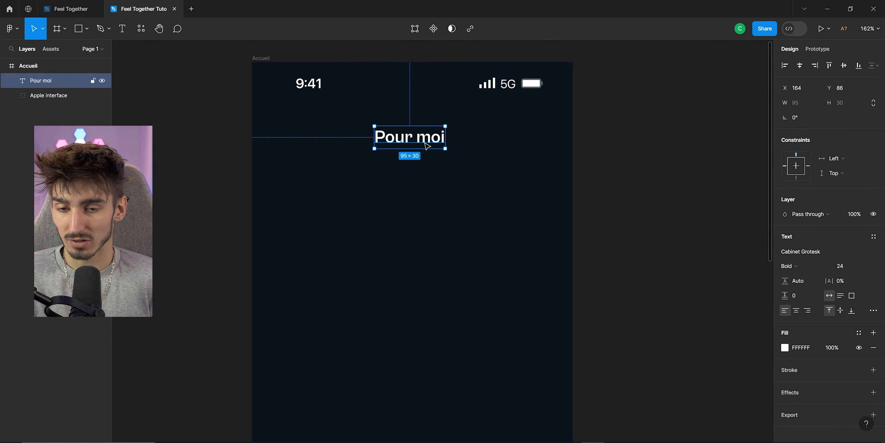
Duplicate the Pour moi text to its right and change the copy's text to Carnet.
alt+drag(427, 140, 518, 141)
double_click(491, 140)
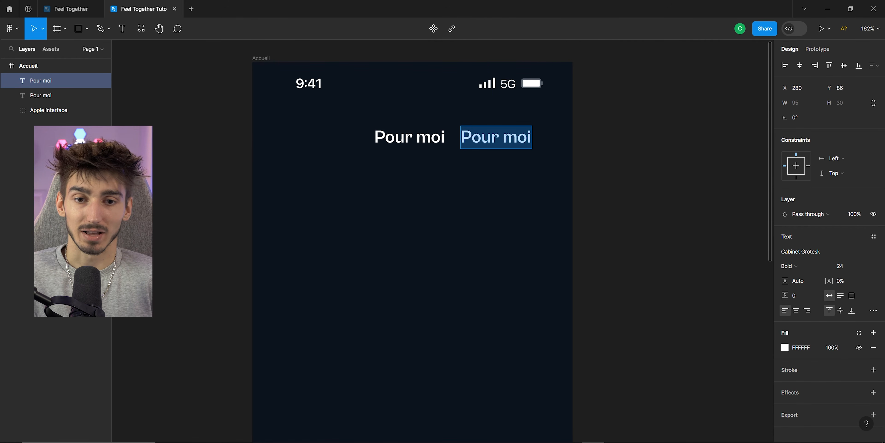
text(Carnet)
key(Escape)
scroll(421, 199, down, 3)
scroll(393, 120, up, 3)
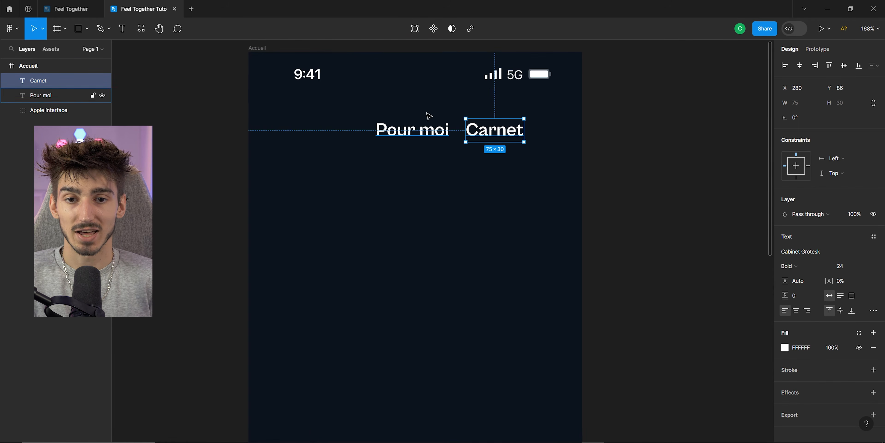
scroll(507, 120, up, 1)
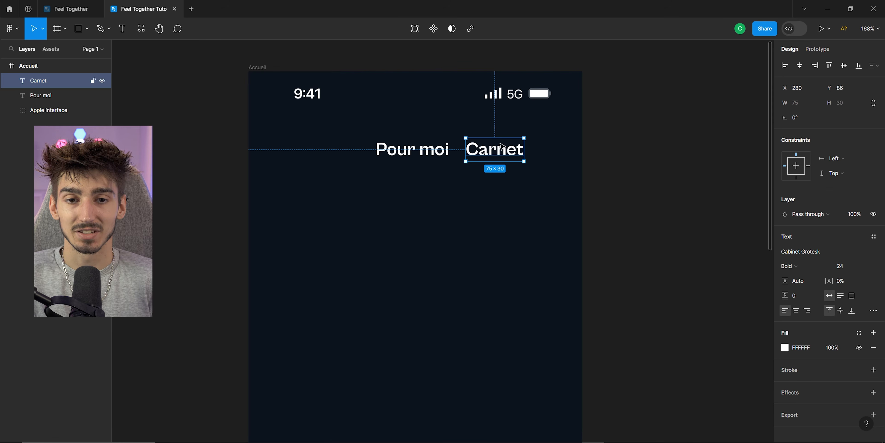
Set the Carnet text's font weight to Light.
click(789, 266)
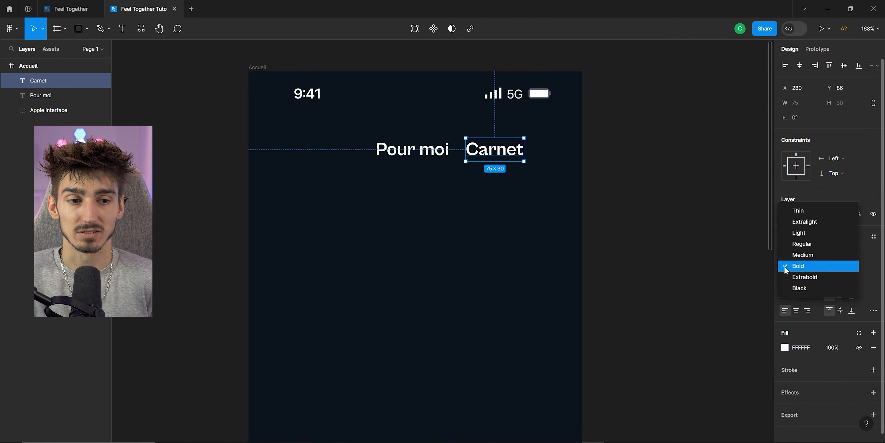
click(786, 231)
click(712, 221)
scroll(482, 185, down, 1)
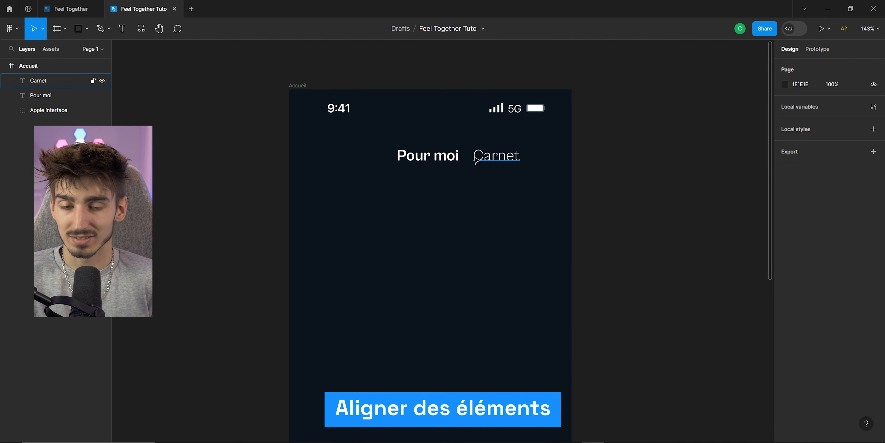
Select both the Pour moi and Carnet labels and centre the pair horizontally in the Accueil frame.
drag(471, 165, 474, 165)
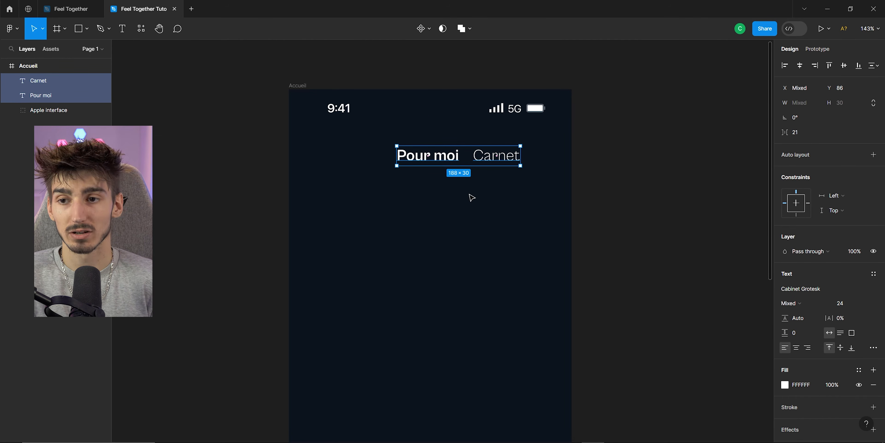
drag(390, 190, 520, 104)
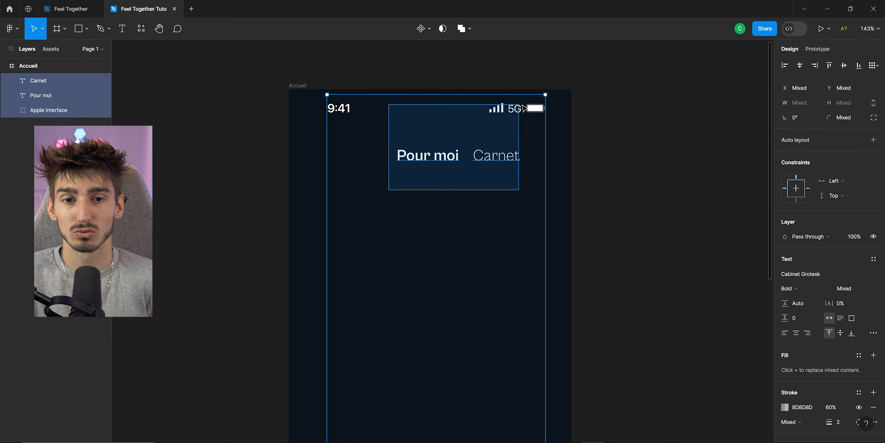
click(559, 154)
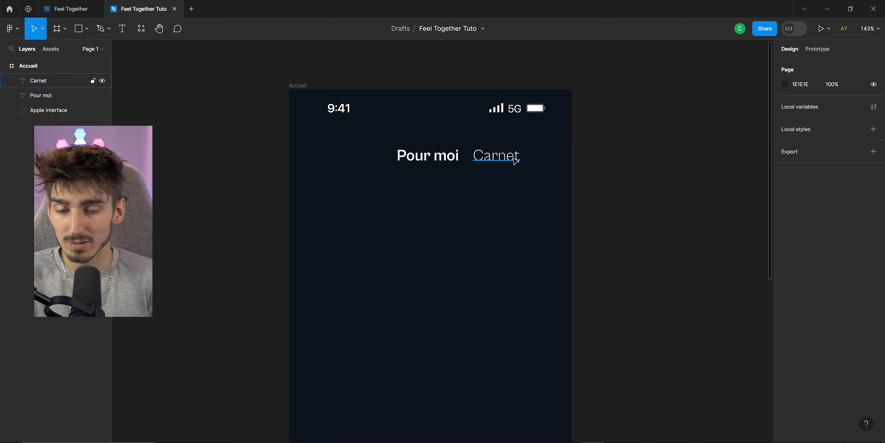
click(442, 159)
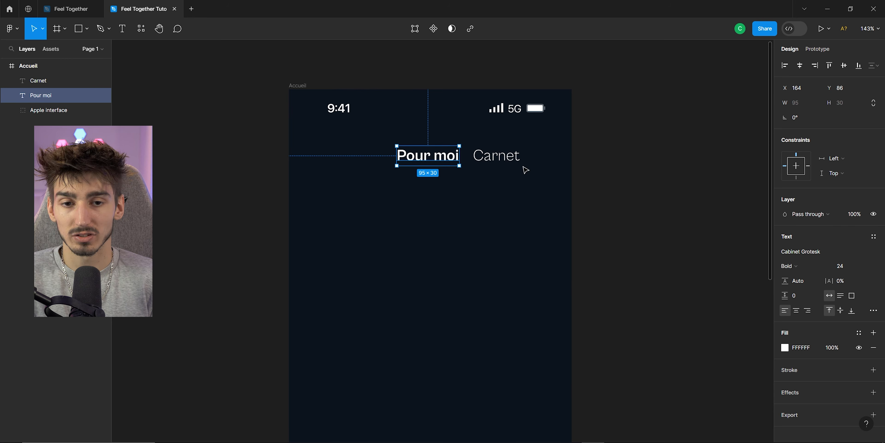
shift+click(508, 159)
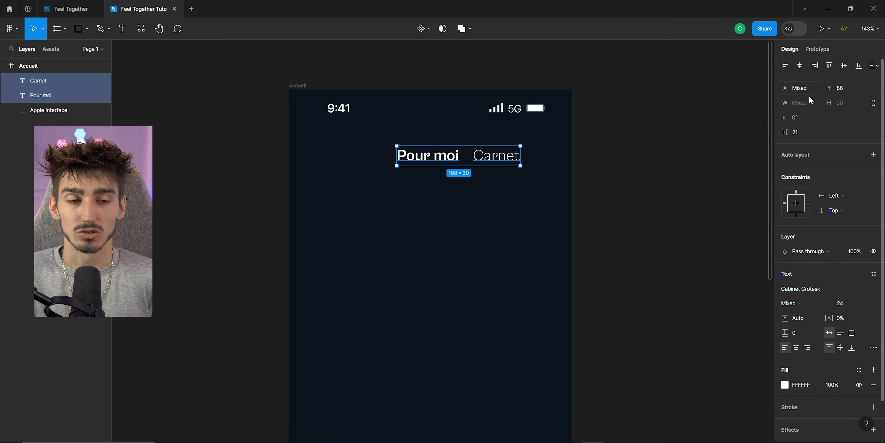
scroll(828, 199, down, 2)
scroll(818, 201, up, 2)
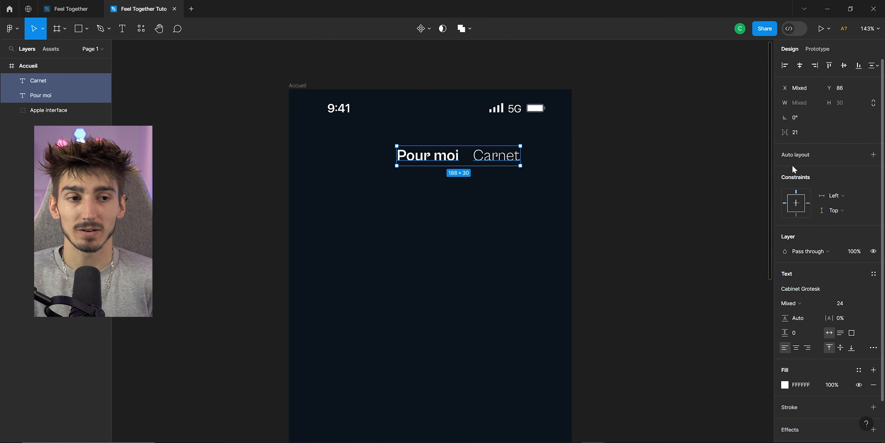
scroll(855, 260, down, 2)
scroll(850, 137, up, 2)
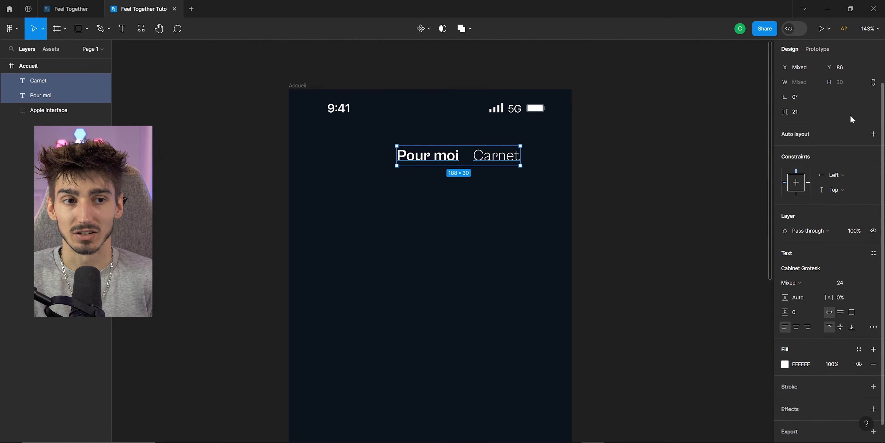
click(817, 52)
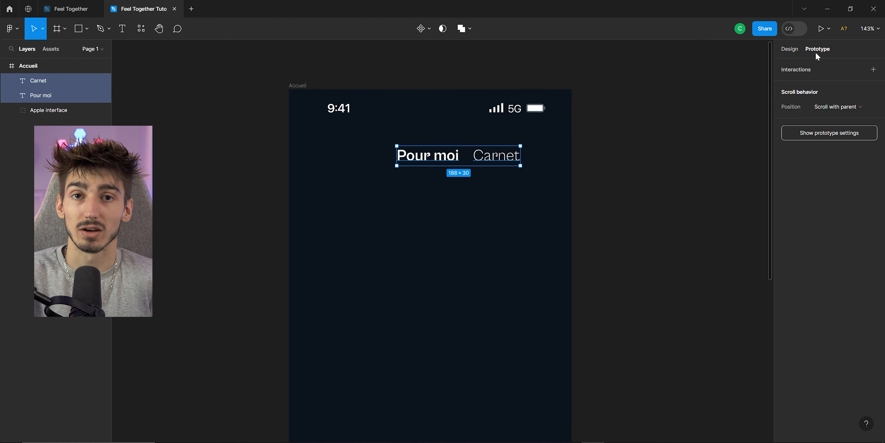
click(790, 49)
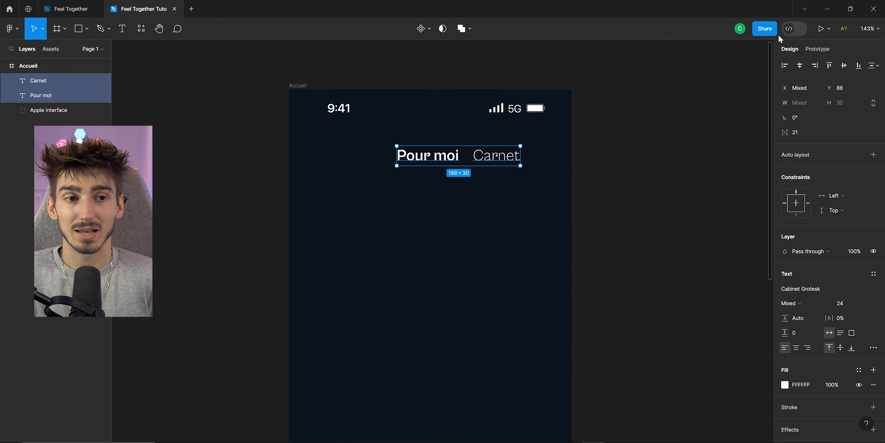
click(800, 65)
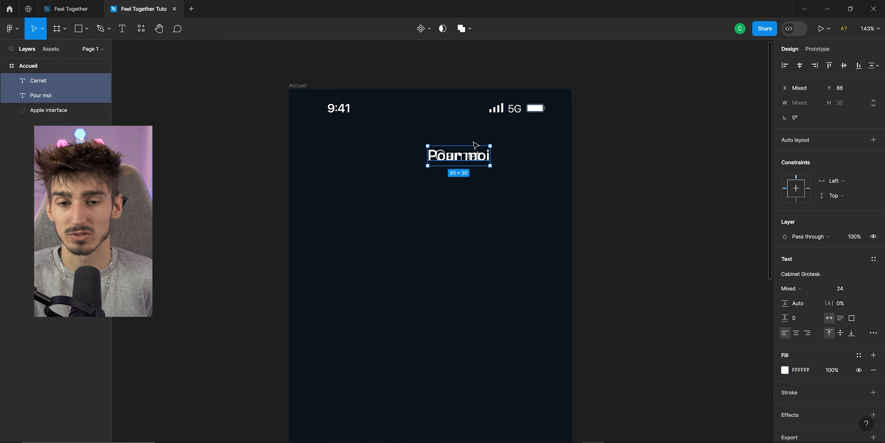
key(ctrl+alt+t)
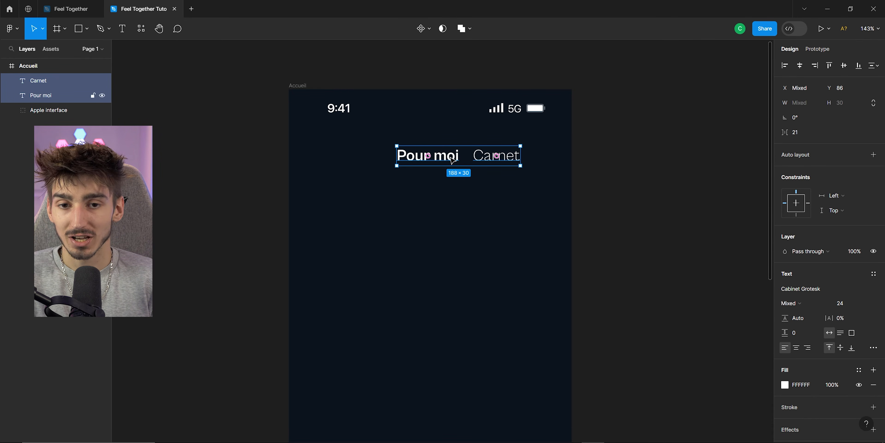
drag(453, 159, 425, 163)
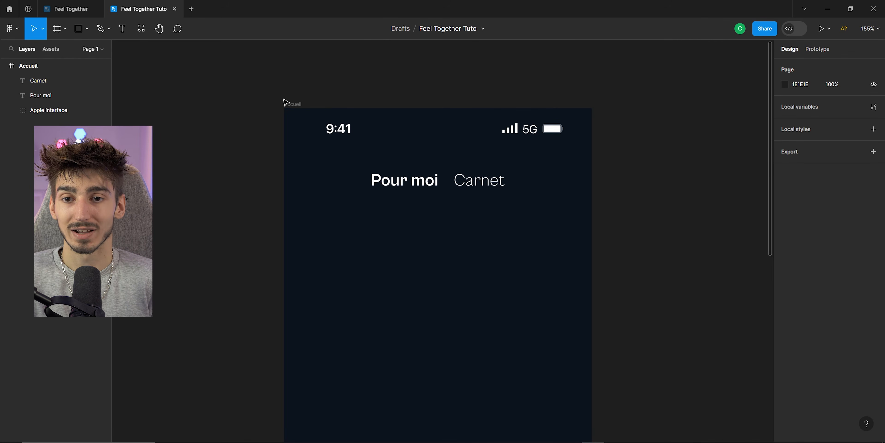
Add a layout grid to the Accueil frame and switch it to 10 columns with a gutter of 0.
click(297, 105)
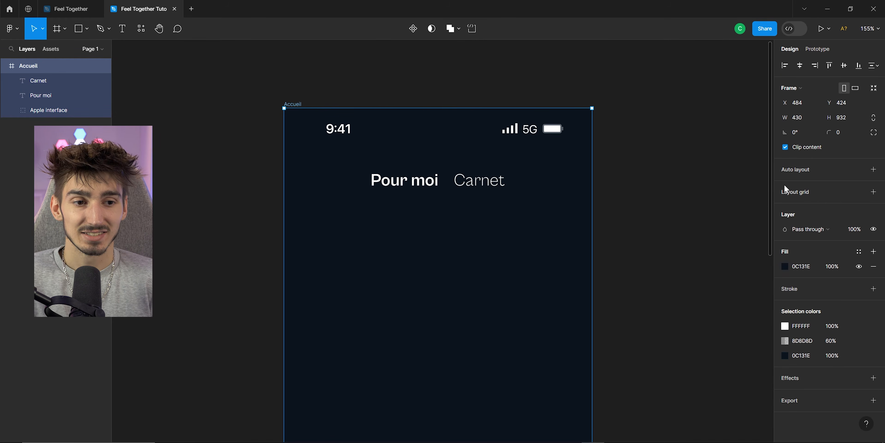
click(873, 192)
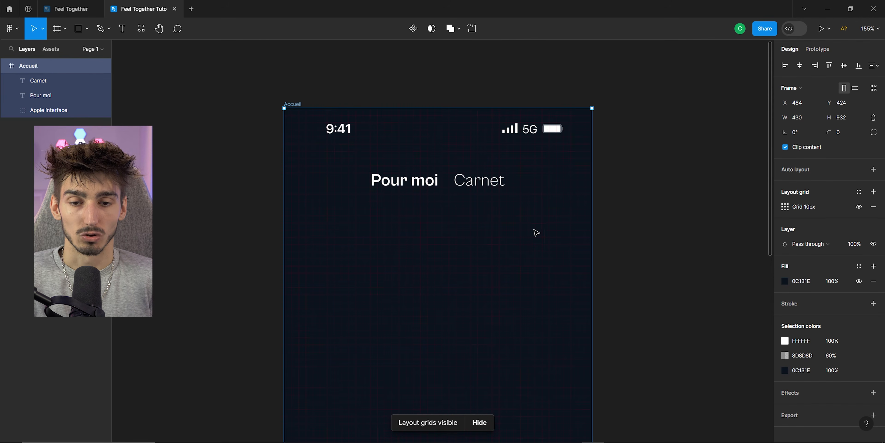
scroll(535, 233, down, 2)
click(785, 206)
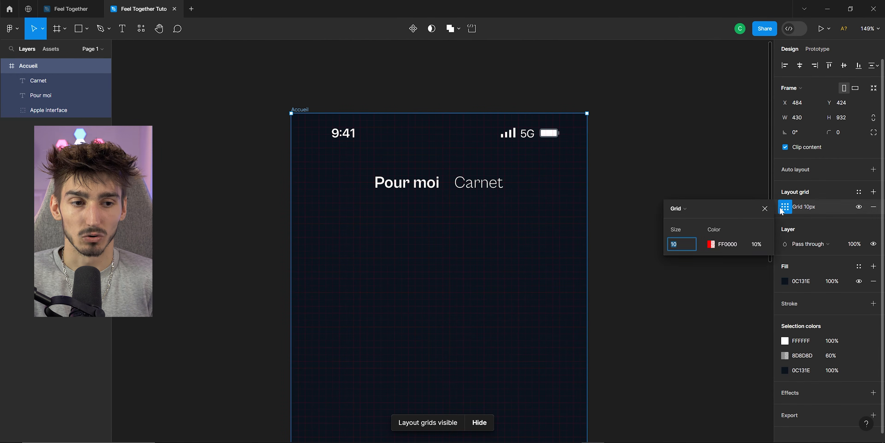
click(687, 210)
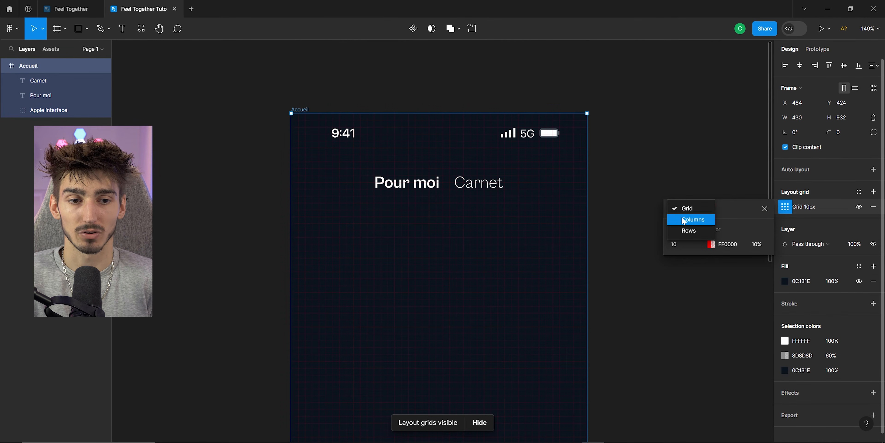
click(690, 217)
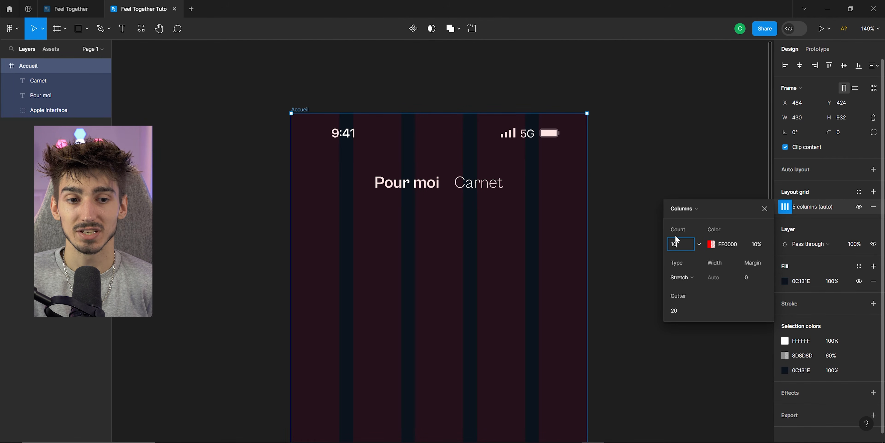
key(Return)
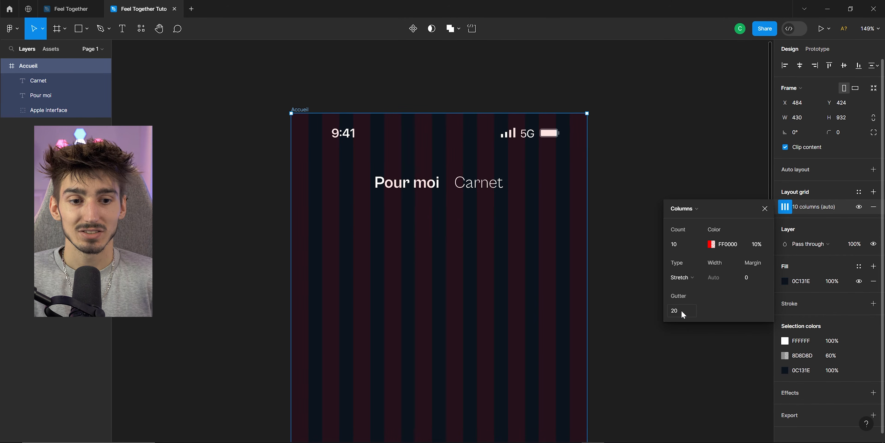
key(Return)
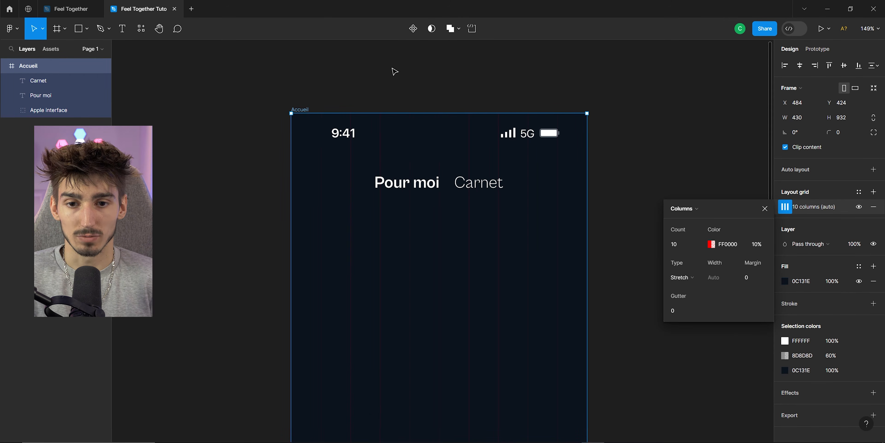
Set the column grid's colour to 00FFFF at 100% opacity and close the grid settings.
click(711, 244)
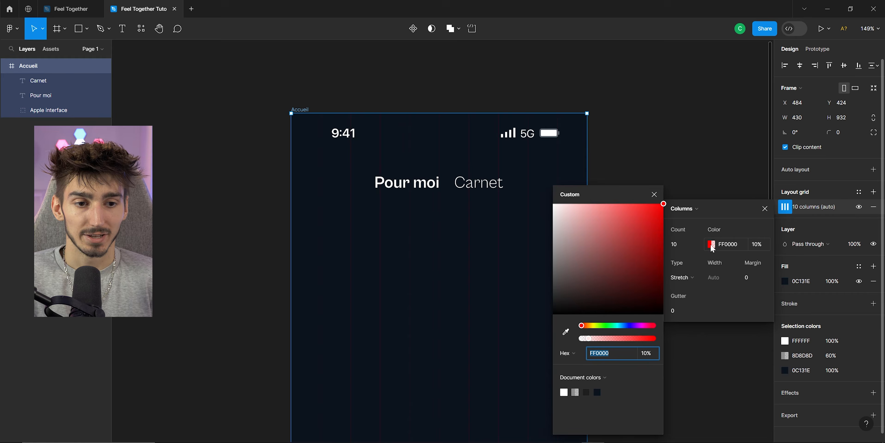
click(619, 326)
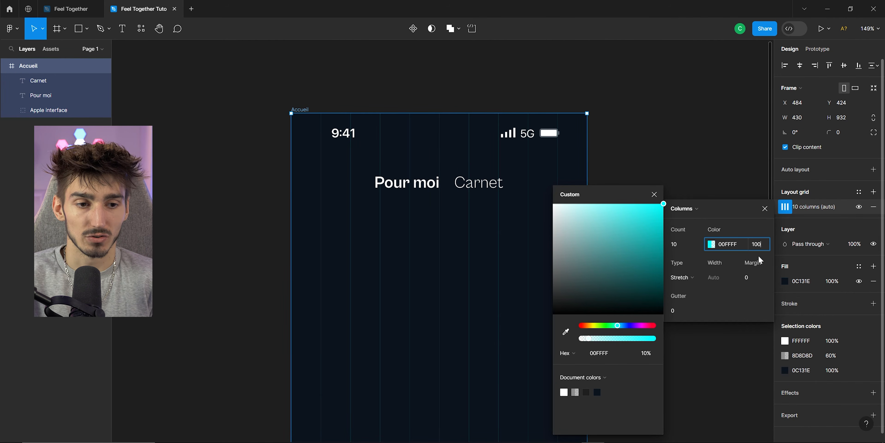
text(100)
key(Return)
click(756, 211)
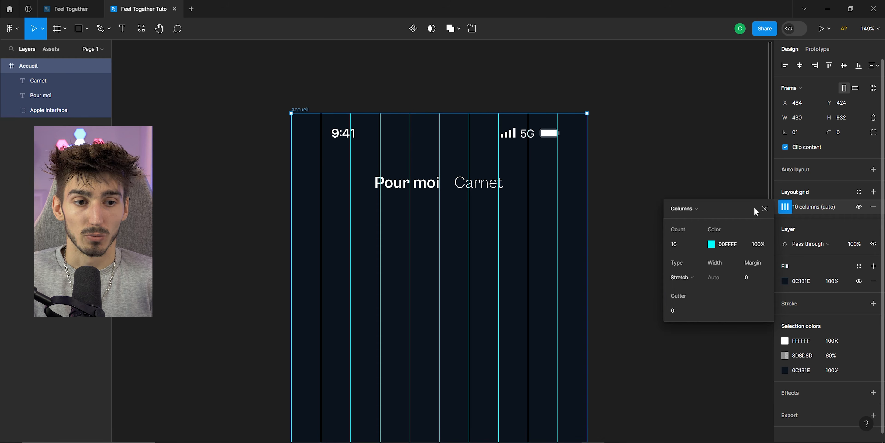
click(765, 209)
click(656, 196)
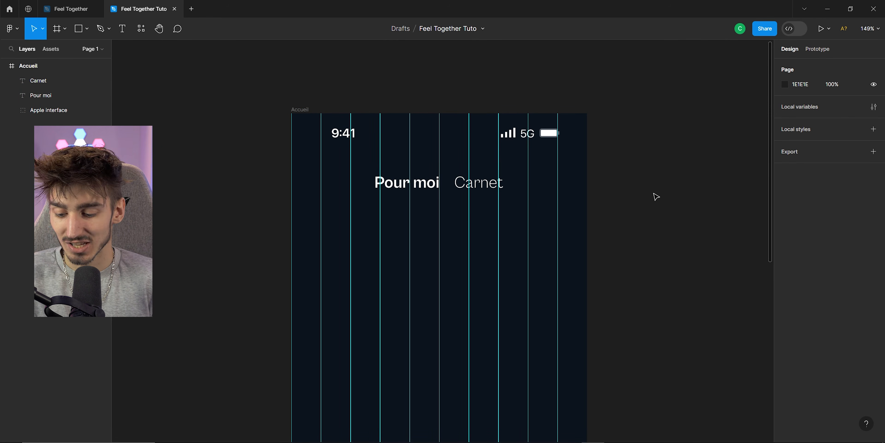
Toggle the layout grids' visibility on and off several times.
key(ctrl+shift+4)
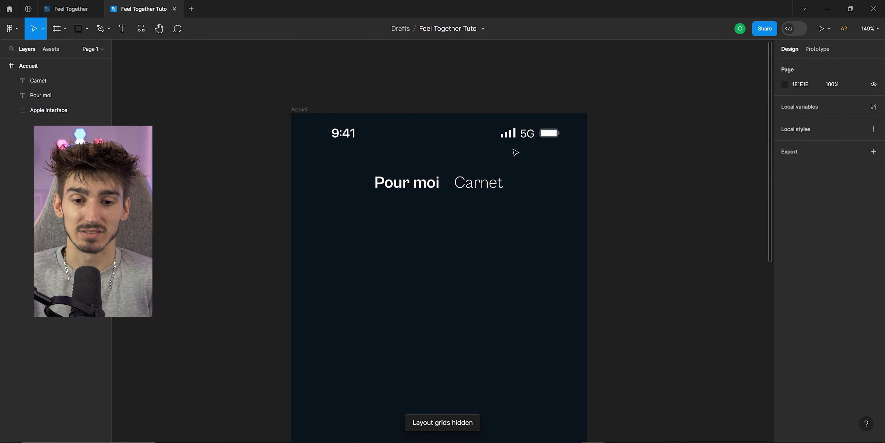
key(ctrl+shift+4)
key(ctrl+shift+4)
key(ctrl+shift+4)
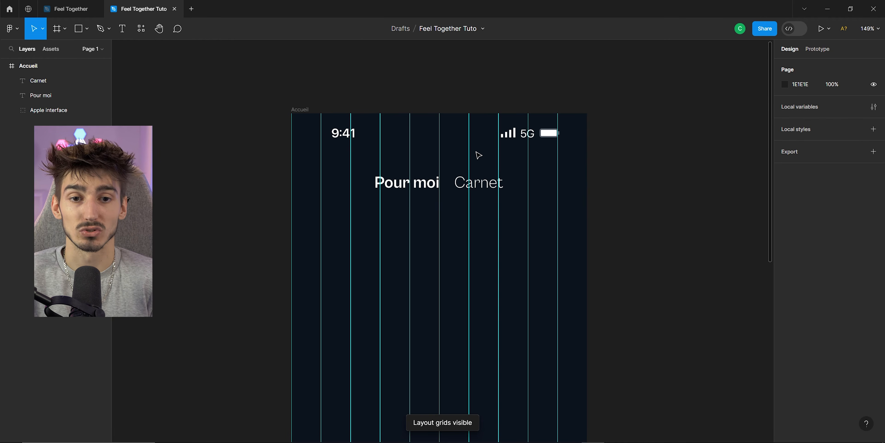
scroll(543, 170, up, 1)
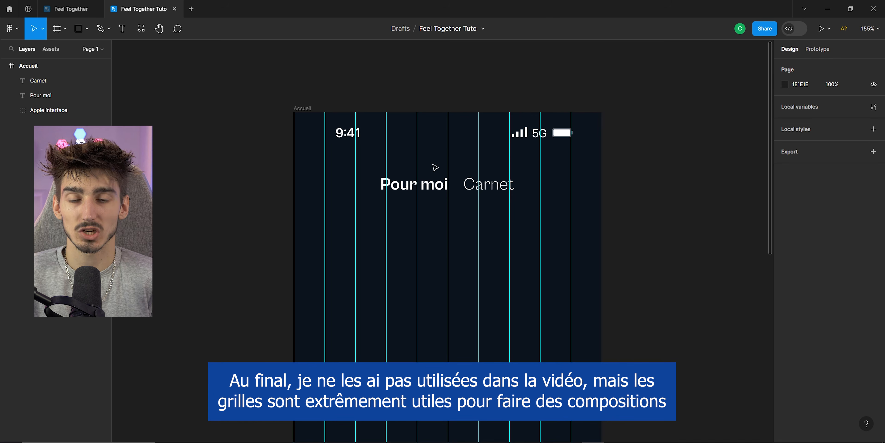
key(ctrl+shift+4)
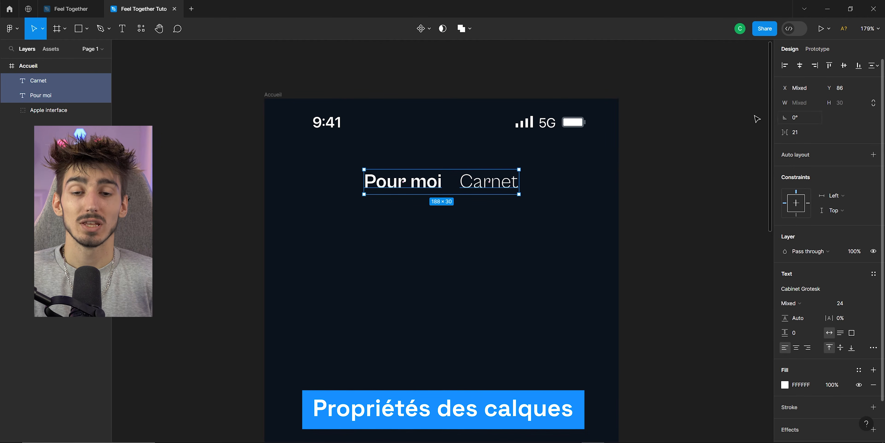
Try aligning the Pour moi text to the frame's horizontal centre and left edge, then undo both alignments.
scroll(825, 206, down, 2)
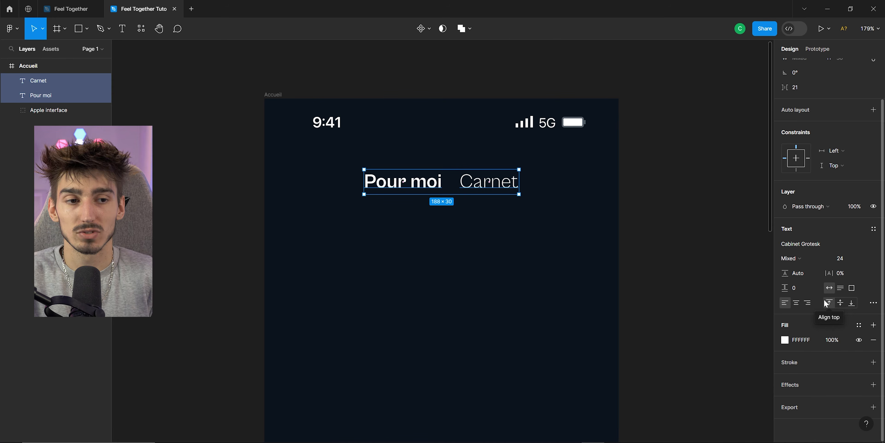
scroll(794, 80, up, 2)
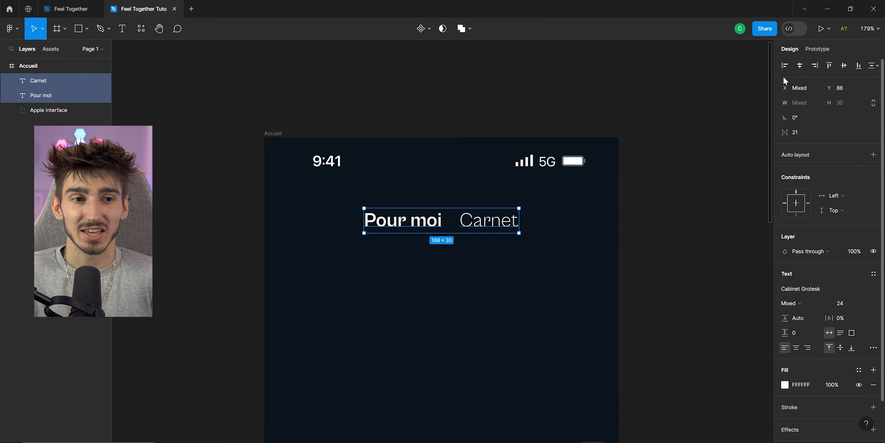
click(632, 228)
click(411, 223)
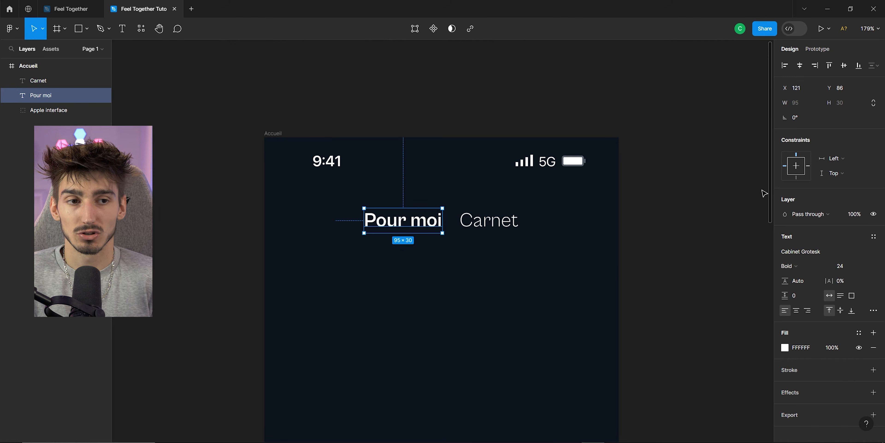
click(800, 69)
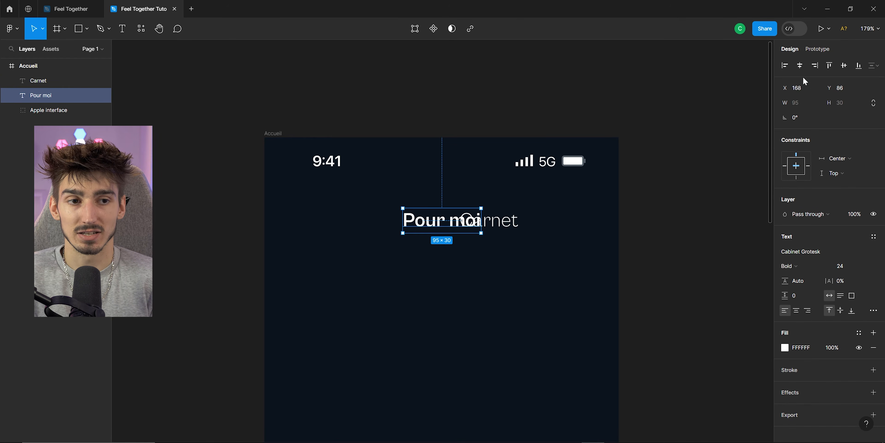
click(785, 66)
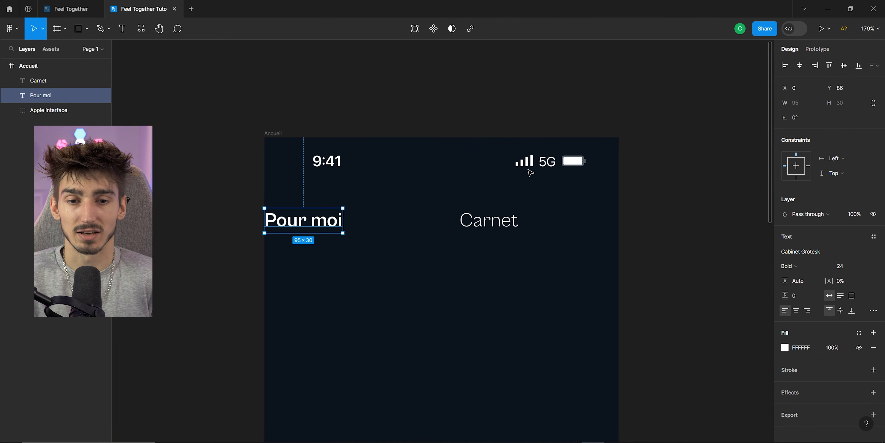
key(ctrl+z)
key(ctrl+z)
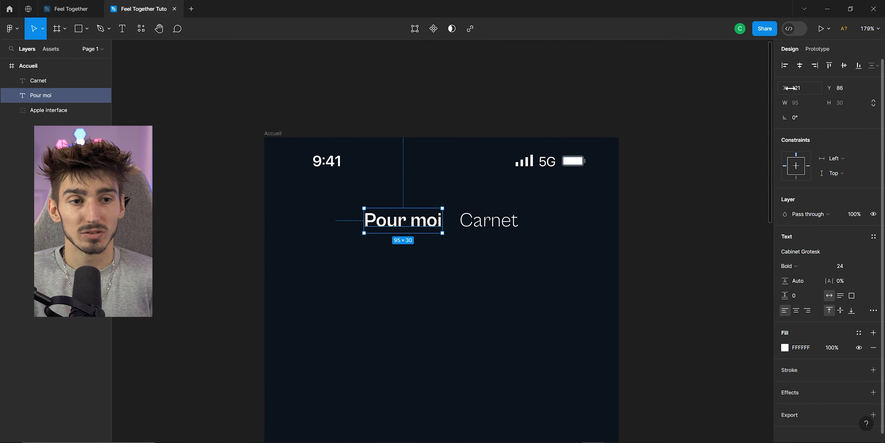
Move the Pour moi text to the middle of the Accueil frame.
click(798, 89)
key(Tab)
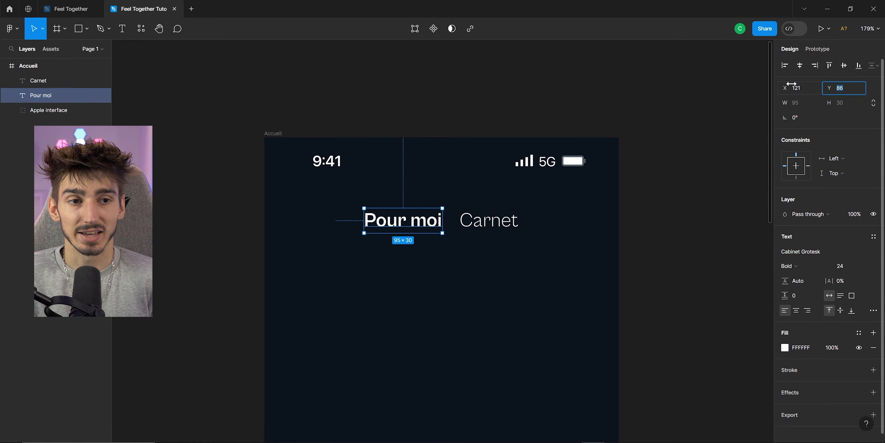
drag(792, 84, 771, 108)
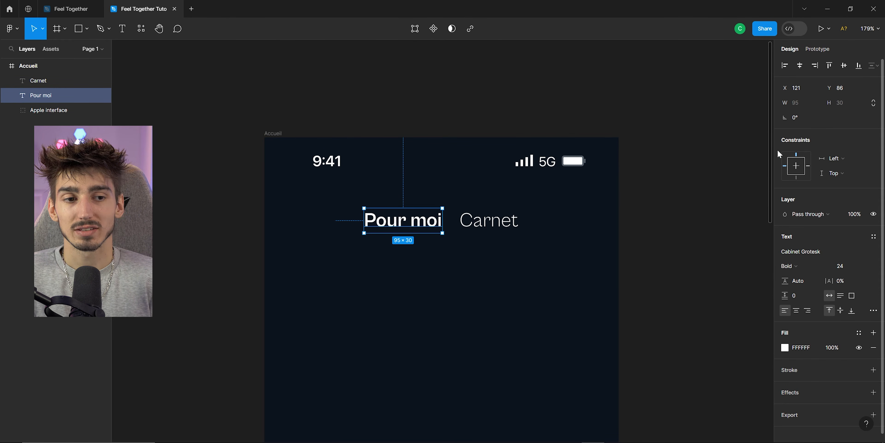
scroll(519, 166, down, 1)
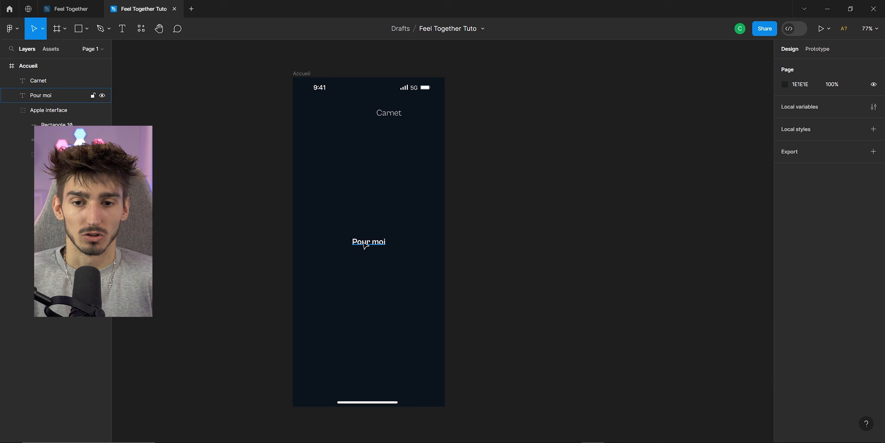
Try widening the Accueil frame by its edge to see how the Pour moi text follows.
click(364, 241)
click(373, 186)
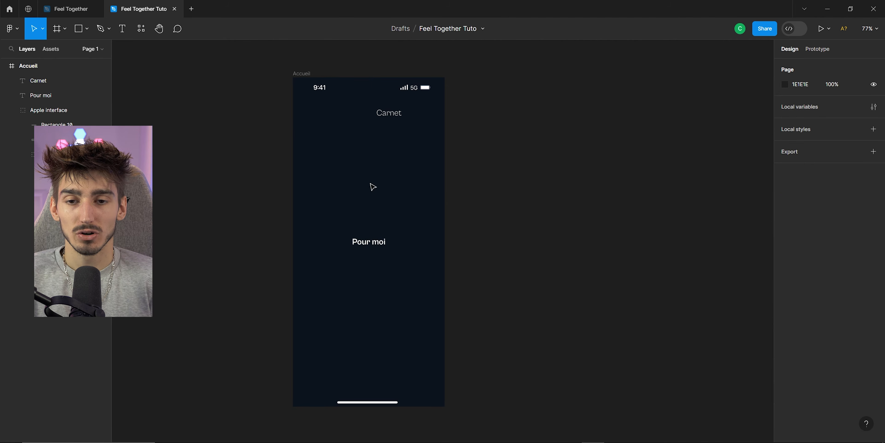
click(303, 74)
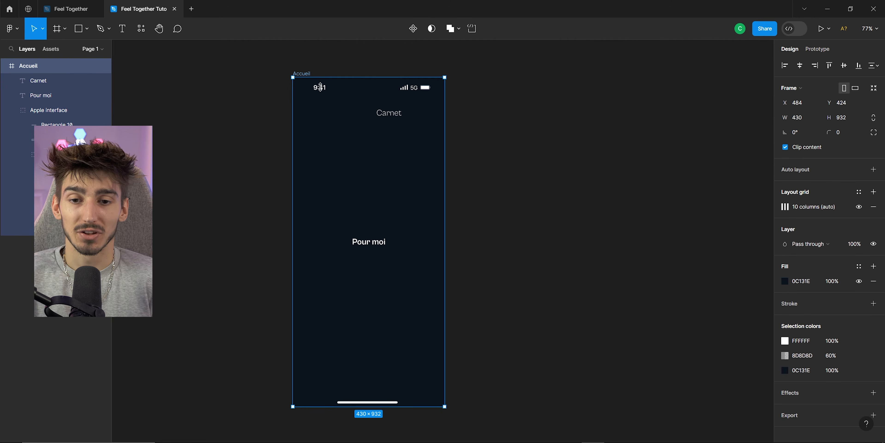
drag(446, 177, 752, 181)
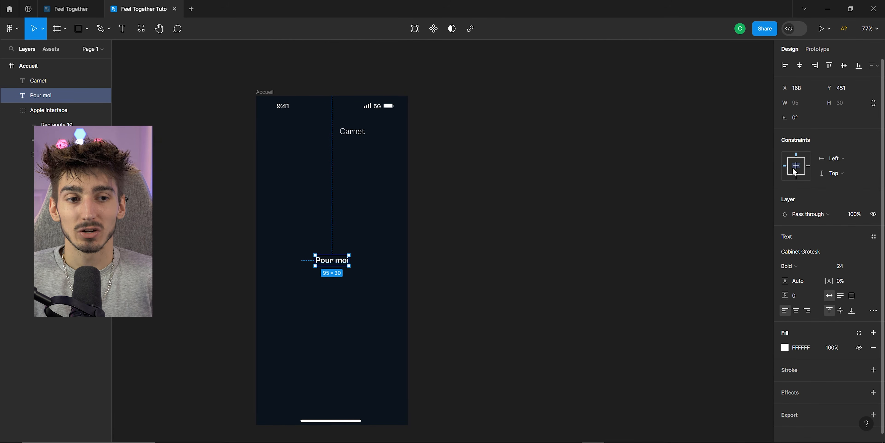
Examine the Pour moi text's constraint options, blend modes and type settings without changing them.
click(835, 159)
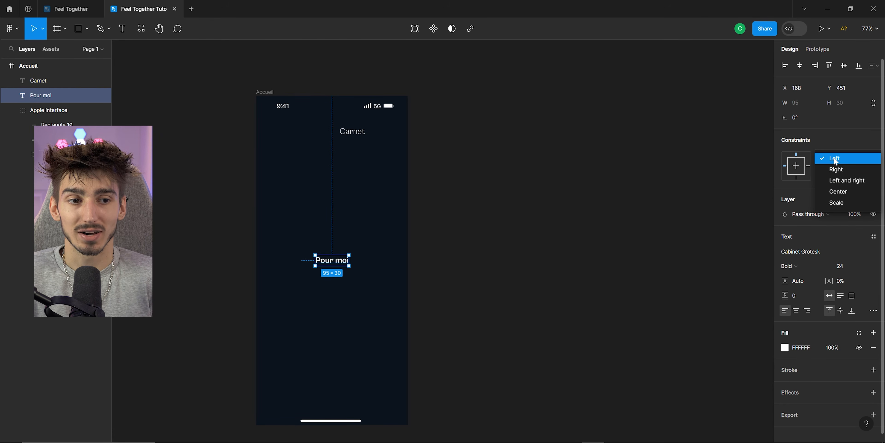
click(851, 137)
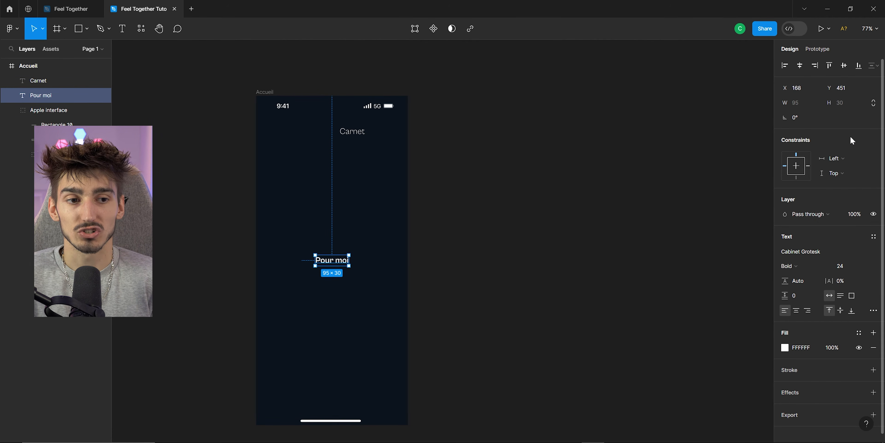
click(836, 164)
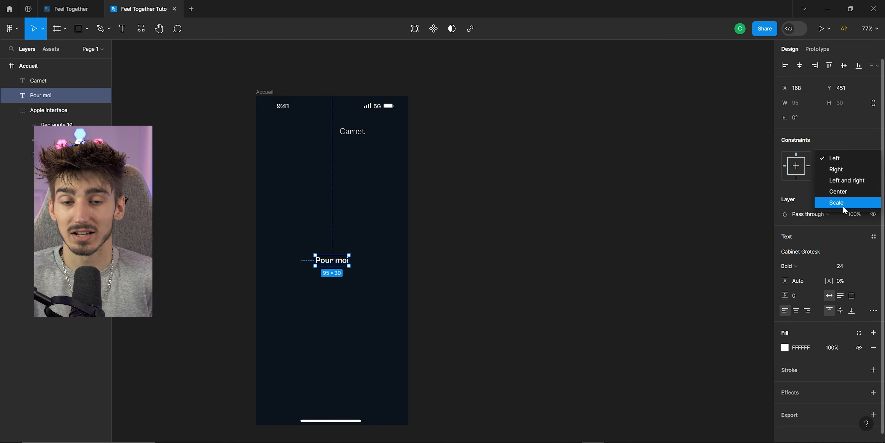
click(800, 188)
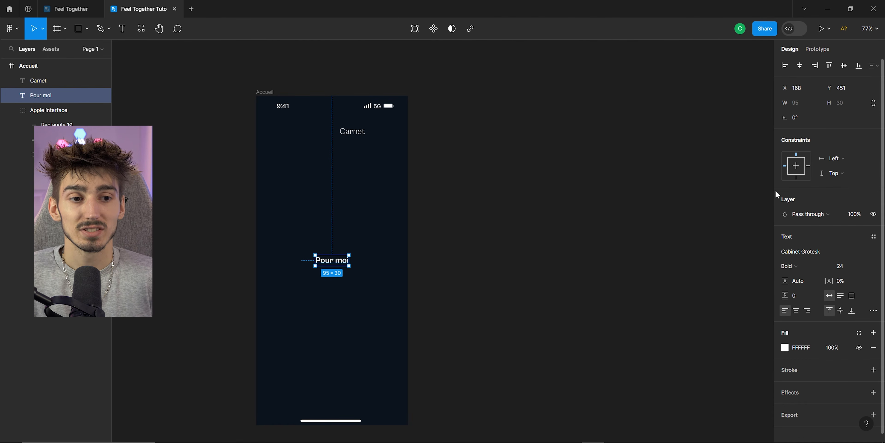
click(813, 213)
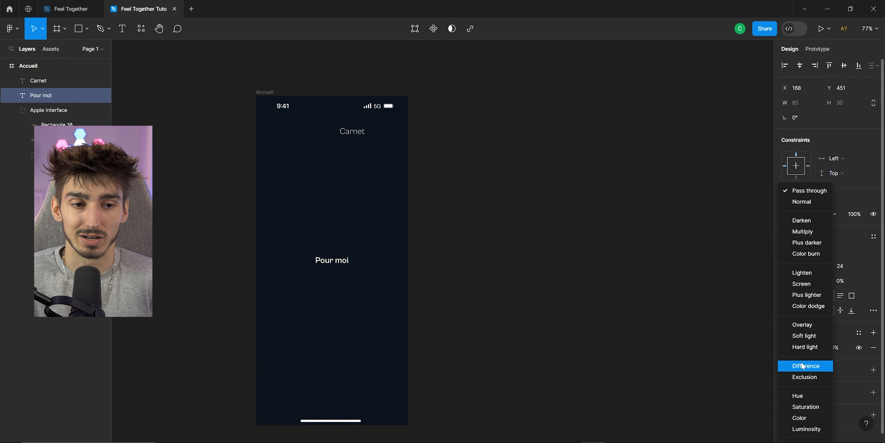
click(850, 214)
click(839, 228)
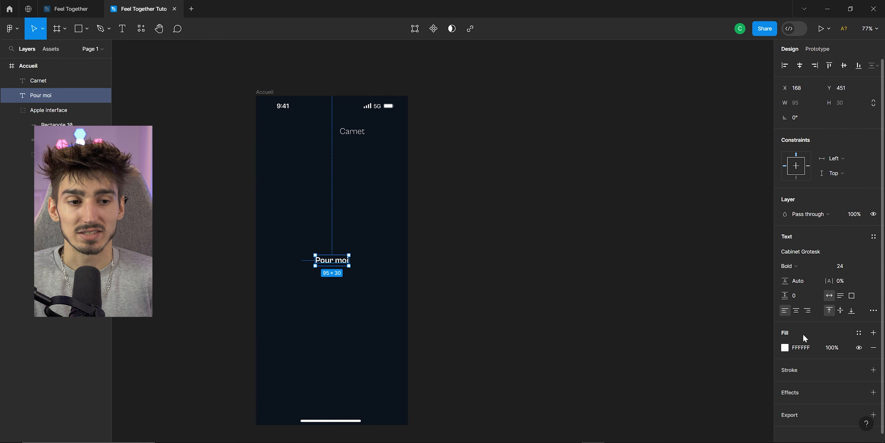
click(874, 311)
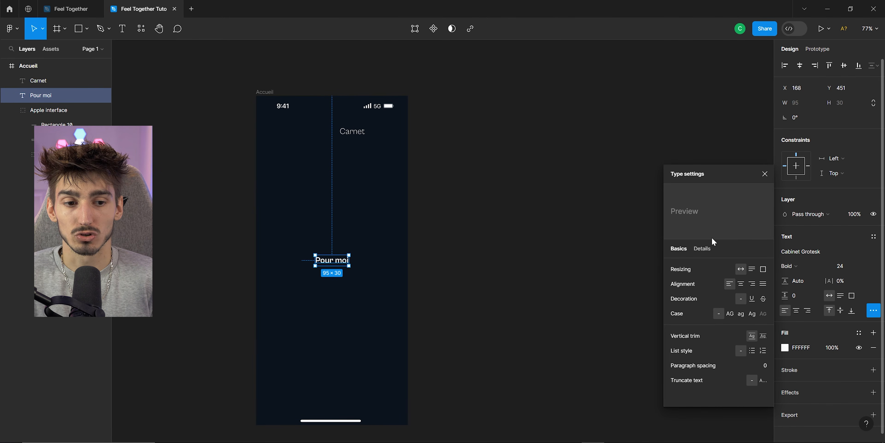
scroll(789, 346, down, 1)
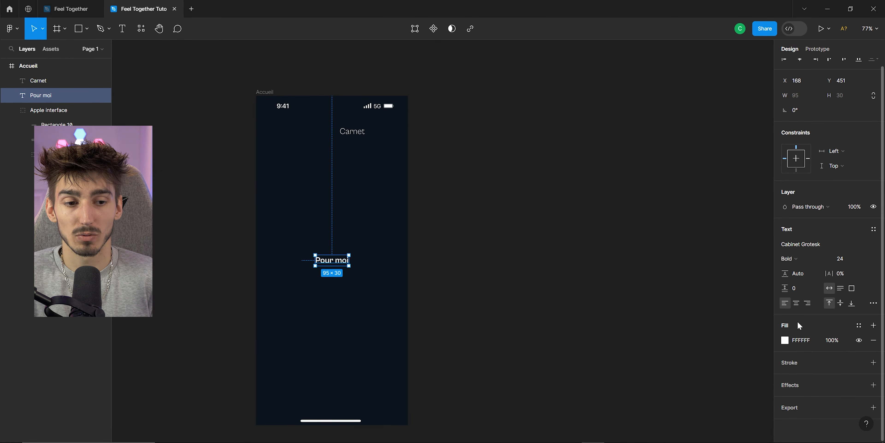
Try adding a stroke to the Pour moi text, then remove it again.
click(785, 340)
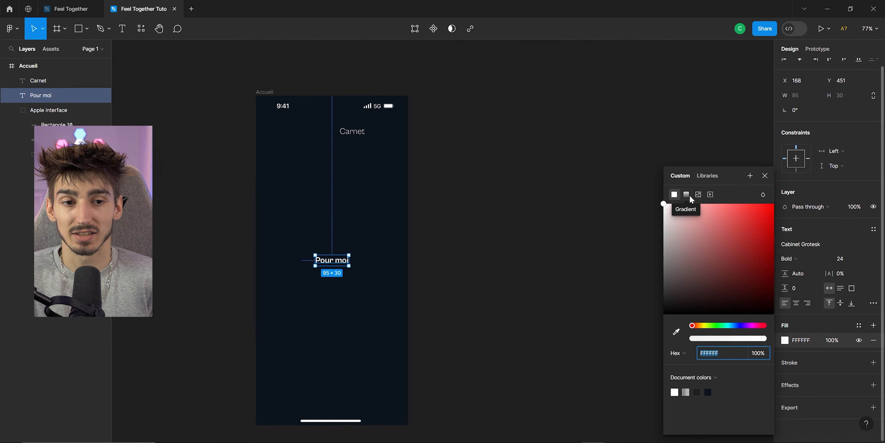
key(Escape)
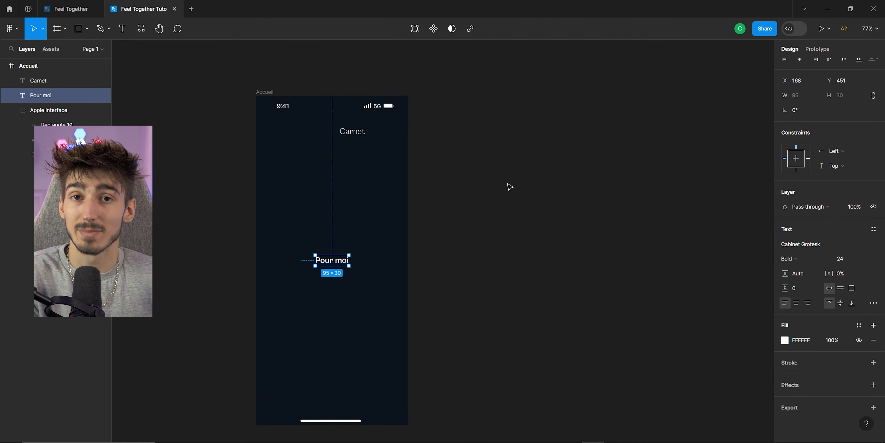
click(872, 364)
scroll(828, 340, down, 1)
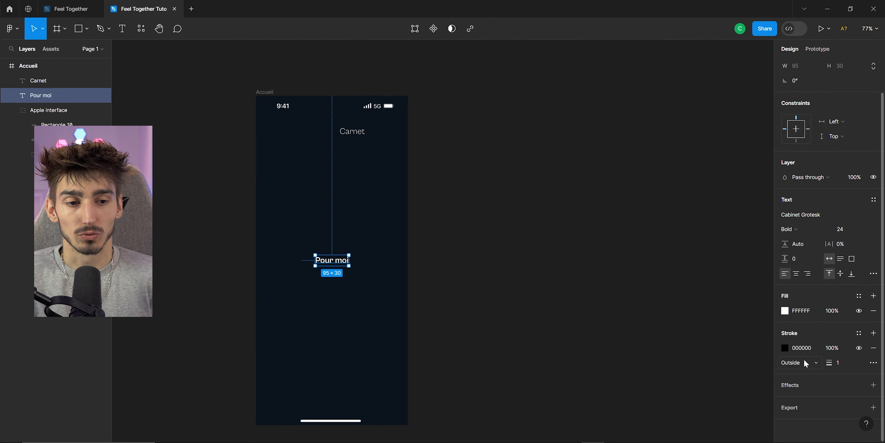
click(874, 347)
Try adding a drop shadow effect to the Pour moi text, then undo it.
click(874, 355)
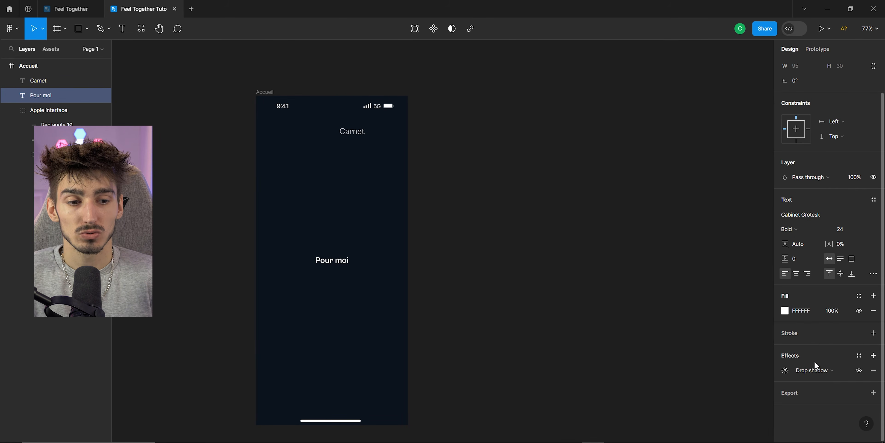
click(817, 369)
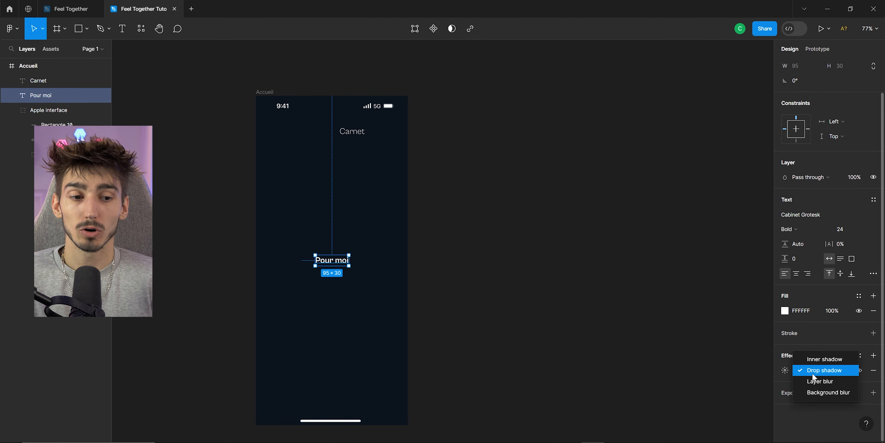
click(803, 333)
key(ctrl+z)
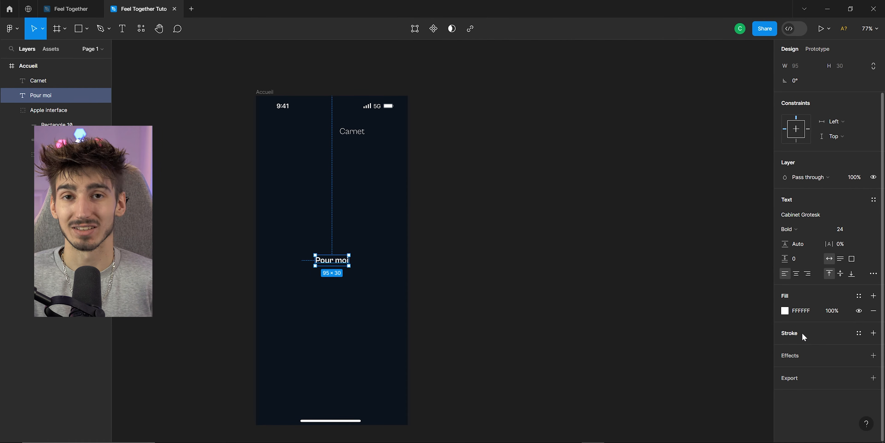
Try adding an export setting to the Pour moi text, browse its scale options, then remove it.
click(797, 380)
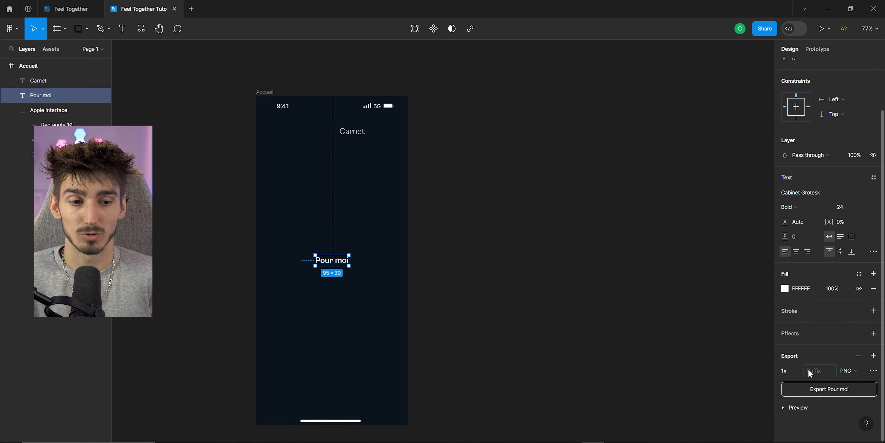
click(798, 371)
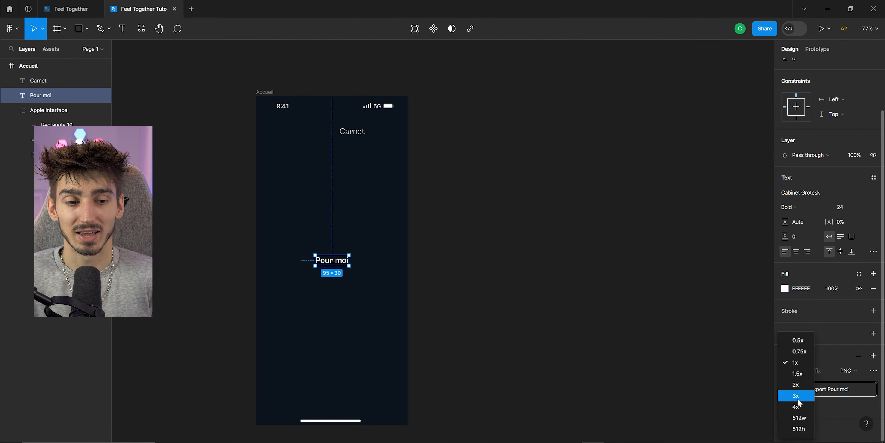
click(842, 435)
click(858, 356)
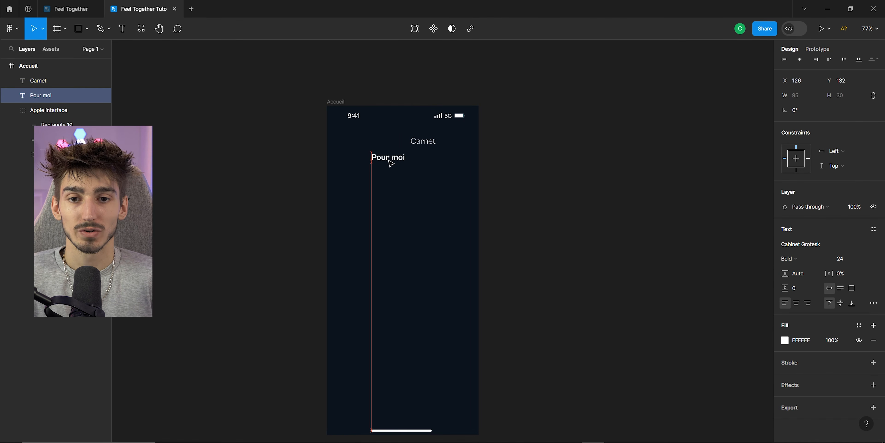
Move the Pour moi text up to sit left of Carnet near the top of the Accueil frame.
drag(391, 162, 390, 147)
scroll(392, 146, up, 5)
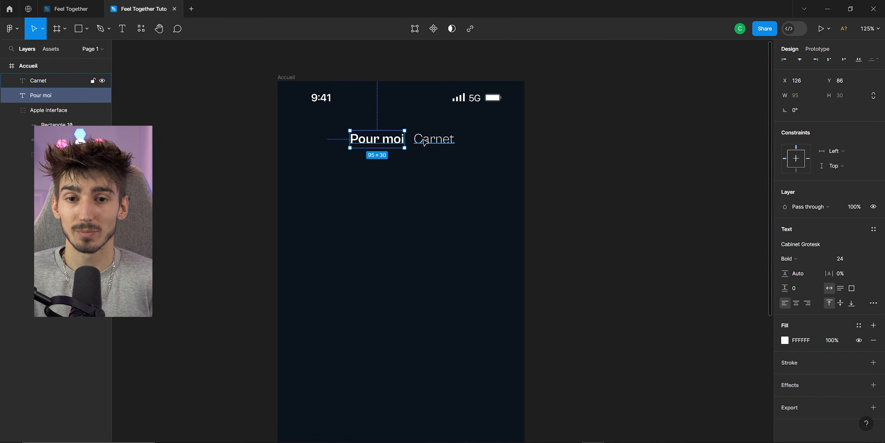
Select both Pour moi and Carnet, set the spacing between them to 23, and centre the pair horizontally.
click(370, 168)
drag(370, 168, 442, 132)
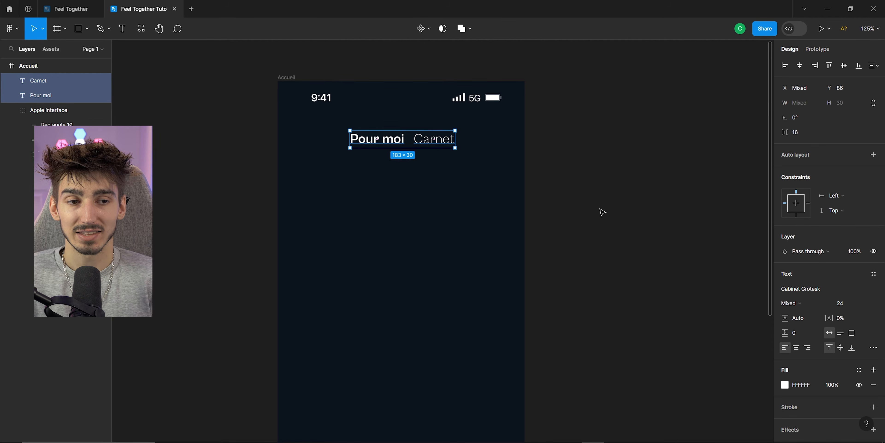
click(801, 132)
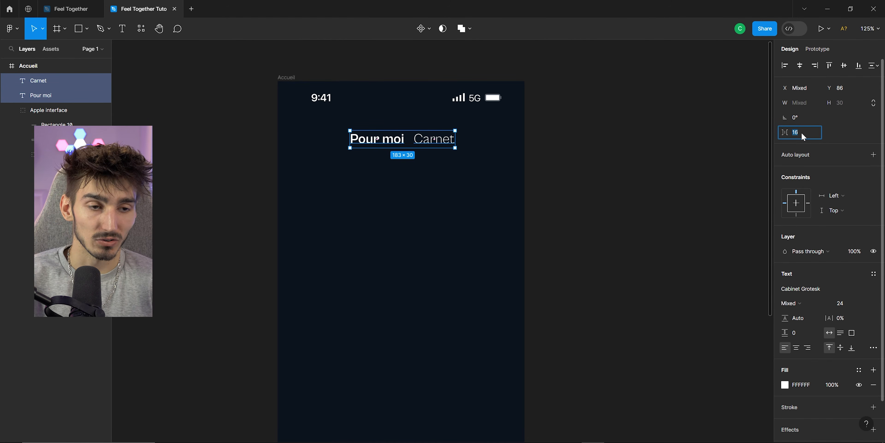
text(23)
key(Return)
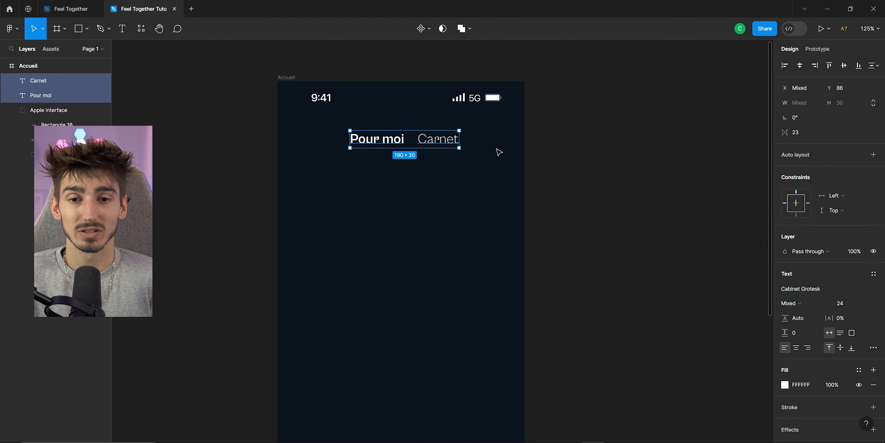
drag(433, 142, 417, 141)
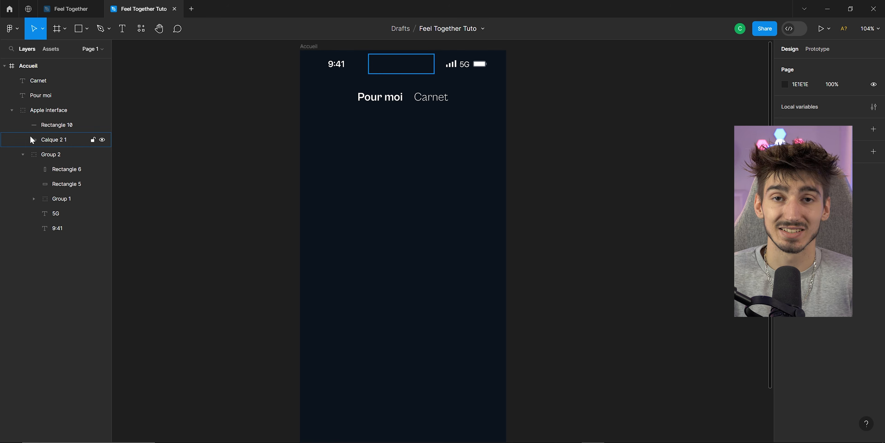
Inspect the layers inside the Apple interface group of the Accueil frame.
click(12, 110)
click(35, 94)
click(28, 81)
scroll(447, 73, up, 5)
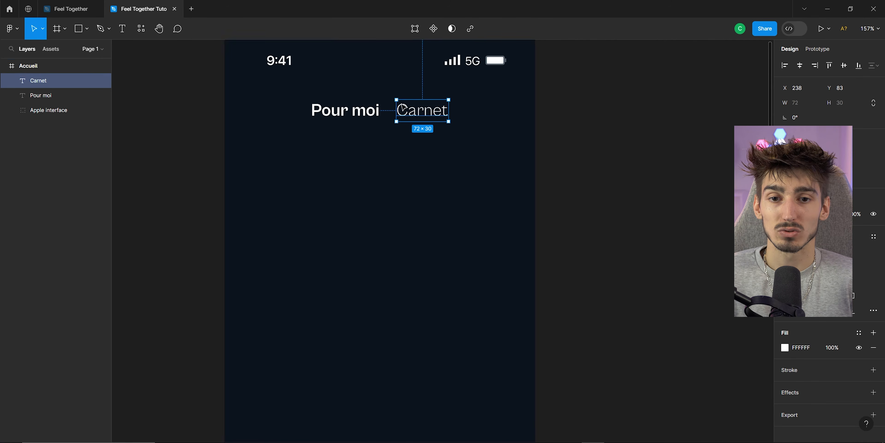
scroll(387, 137, down, 3)
scroll(328, 114, down, 2)
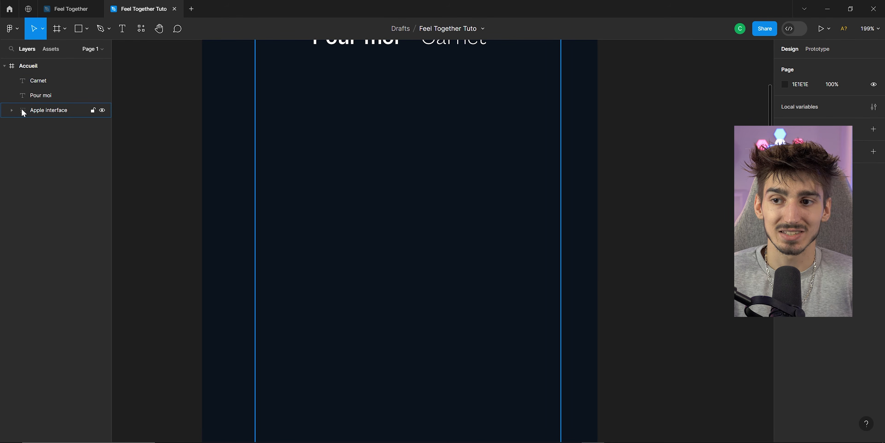
click(43, 106)
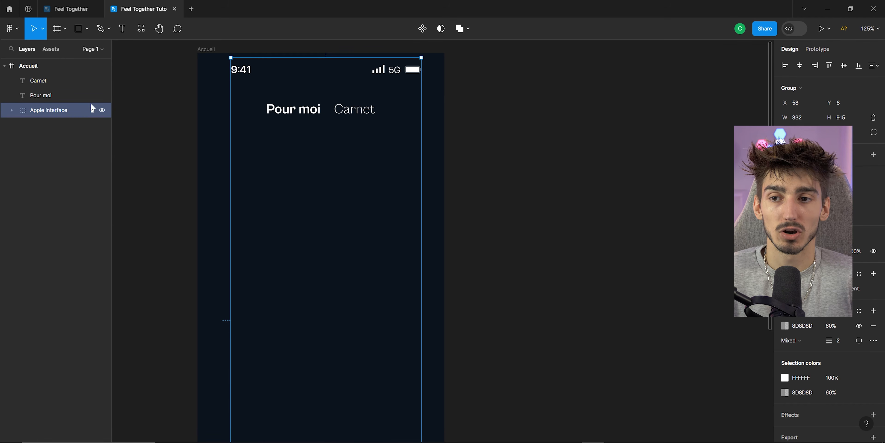
click(9, 110)
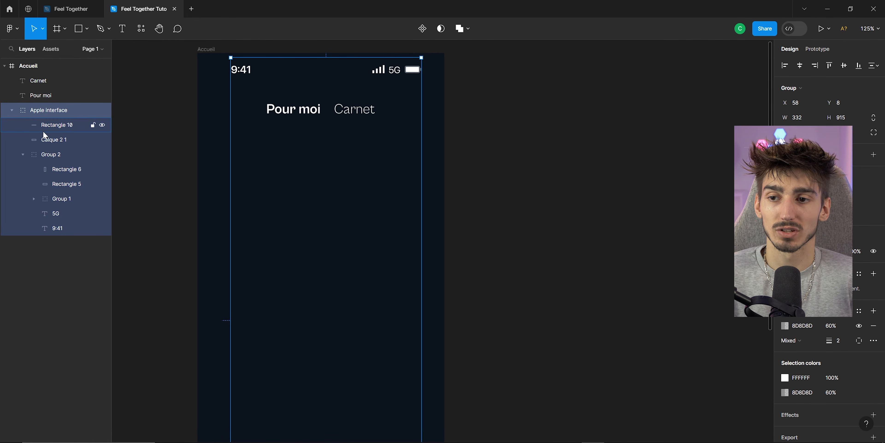
click(57, 125)
scroll(251, 144, down, 5)
scroll(240, 156, down, 3)
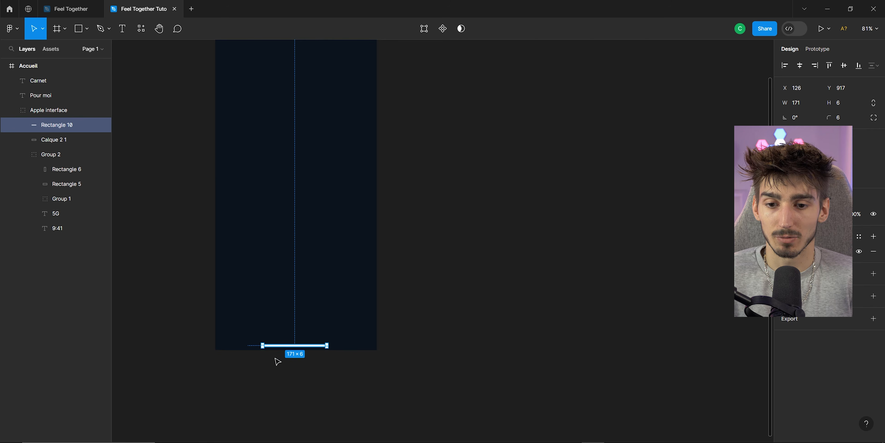
scroll(278, 325, up, 5)
click(54, 139)
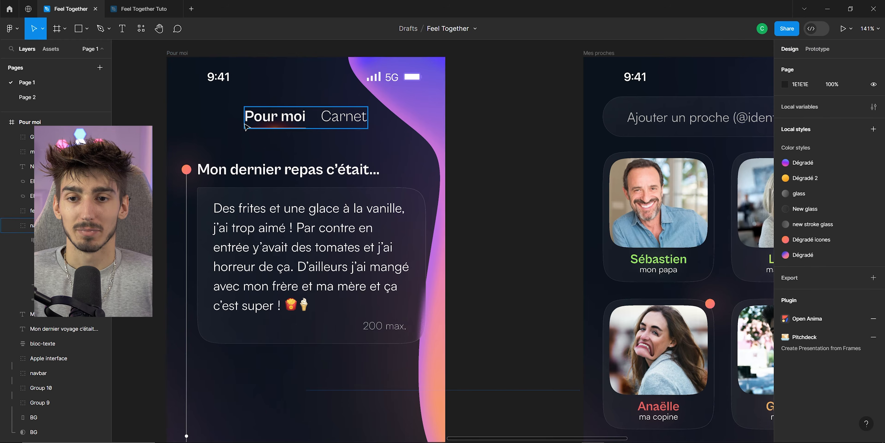
Examine the underline and glow beneath Pour moi in the Feel Together reference file, then return to the tutorial file.
scroll(260, 173, up, 3)
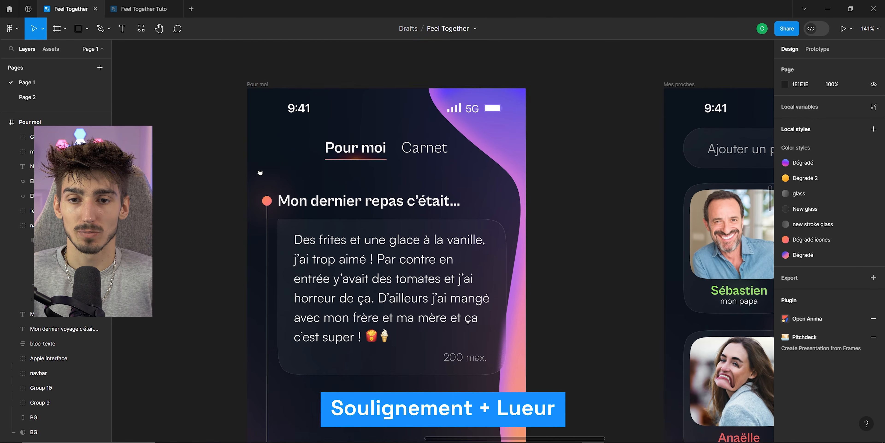
scroll(330, 162, up, 5)
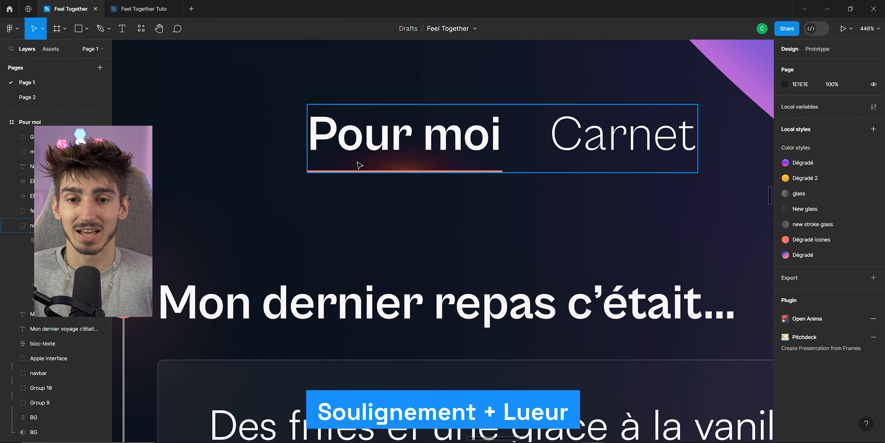
scroll(333, 138, down, 4)
click(144, 9)
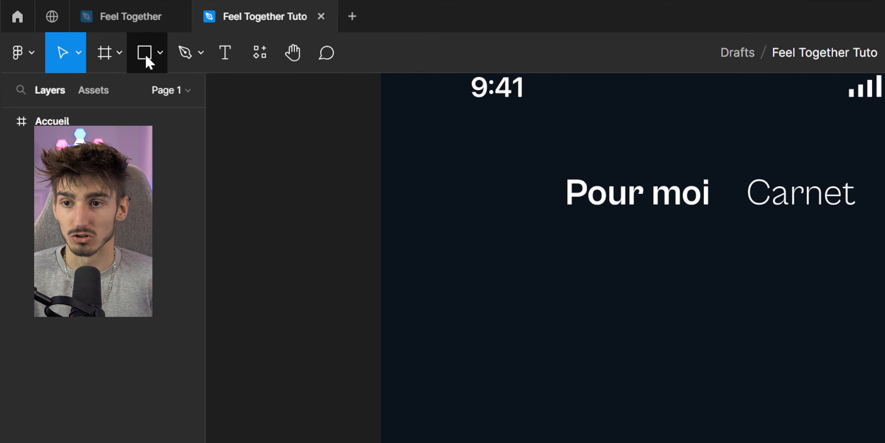
Draw a thin underline rectangle about 95 × 3 under the Pour moi text and fill it with F1886F.
click(145, 54)
drag(301, 210, 476, 222)
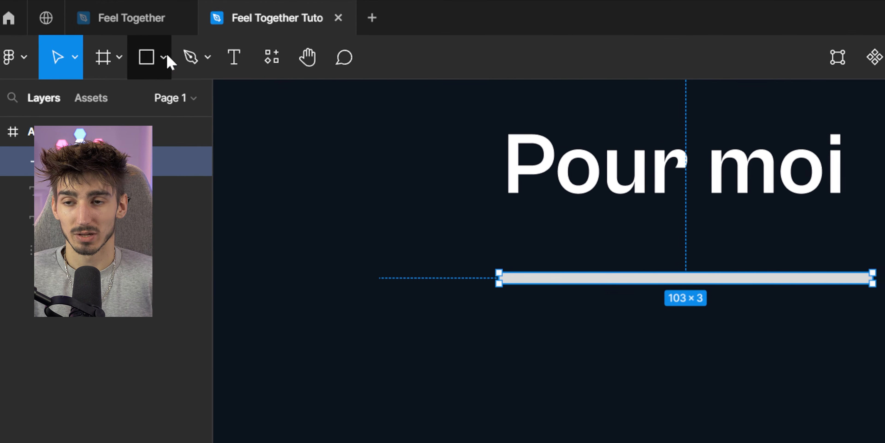
click(170, 59)
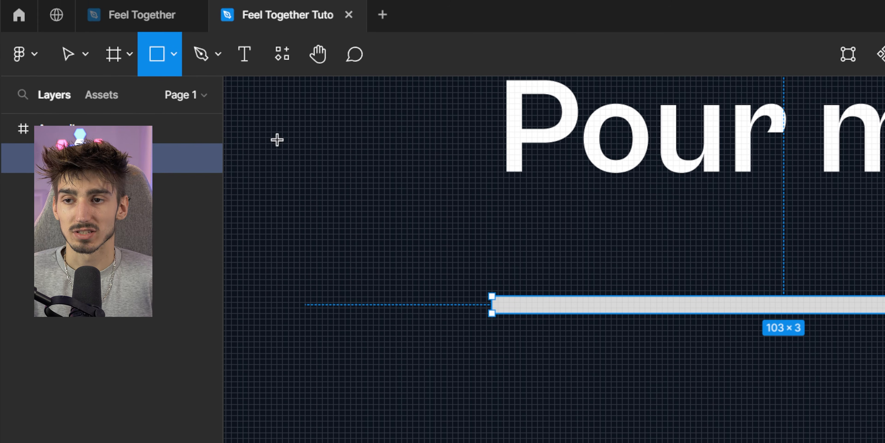
click(65, 53)
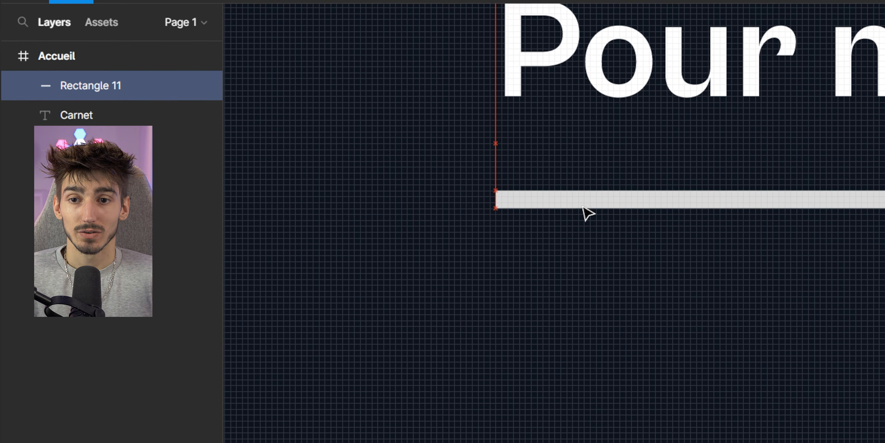
drag(583, 213, 583, 213)
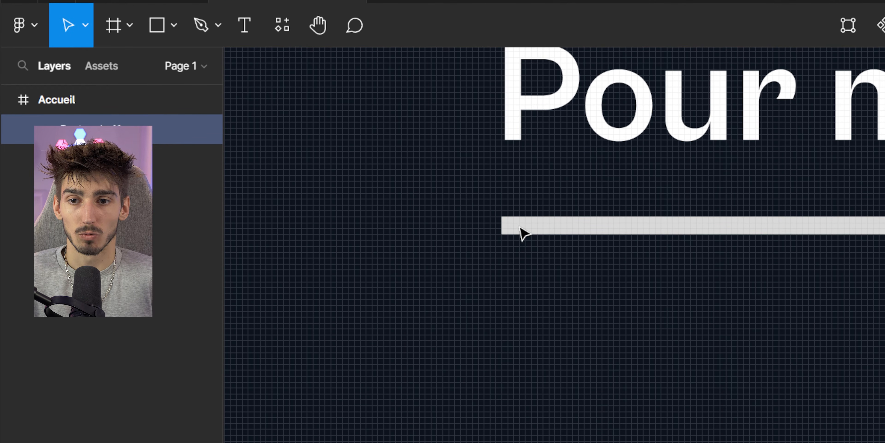
drag(519, 227, 516, 227)
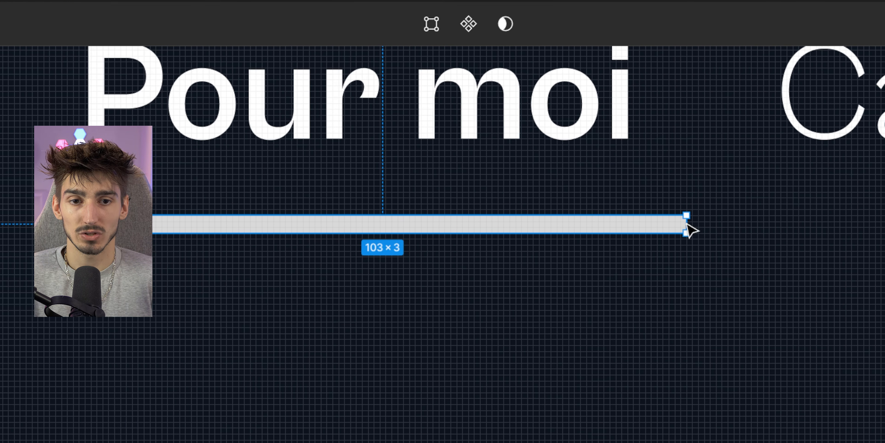
drag(687, 222, 625, 219)
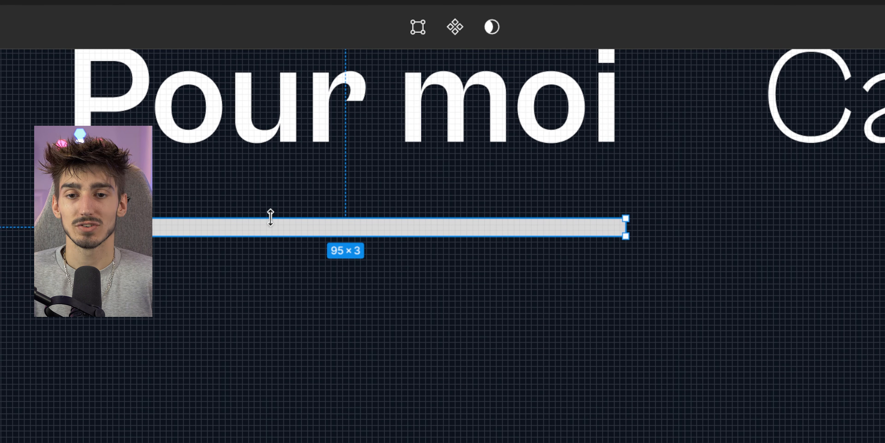
drag(269, 216, 263, 233)
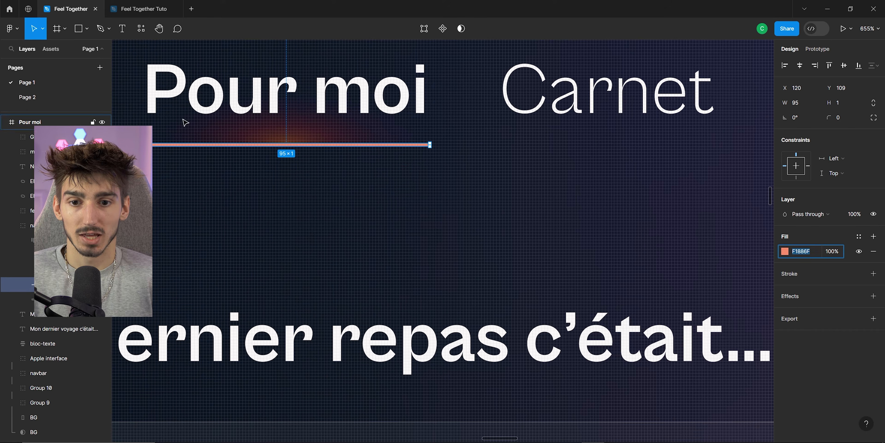
Inspect the navbar frame with the Pour moi underline glow in the reference file.
scroll(255, 132, up, 1)
drag(240, 158, 323, 198)
click(322, 199)
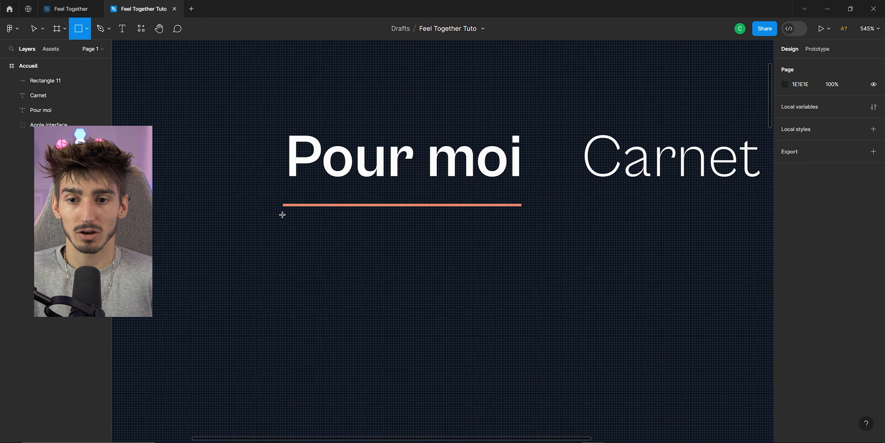
Draw a rectangle about 95 × 29 below the underline and give it a radial gradient fill.
mouse_move(282, 215)
mouse_down()
mouse_move(451, 294)
mouse_move(519, 296)
mouse_up()
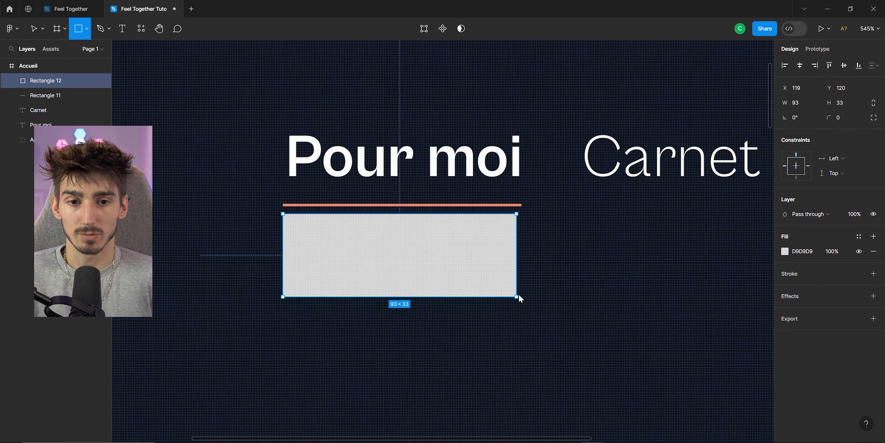
scroll(462, 206, down, 1)
click(784, 251)
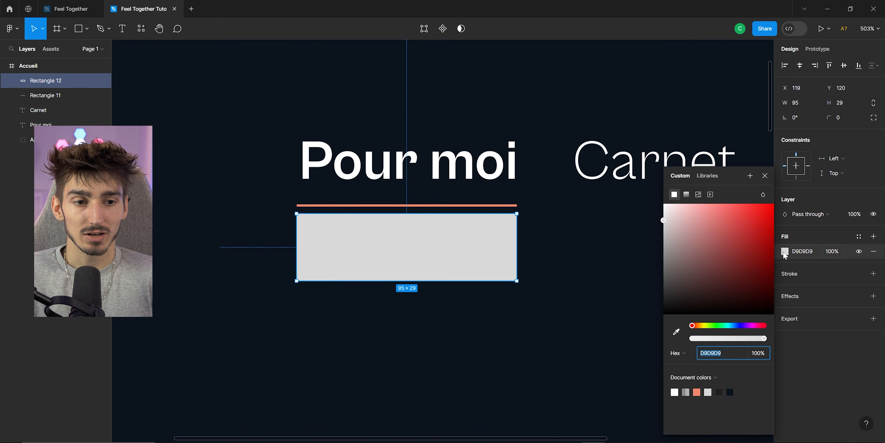
click(687, 193)
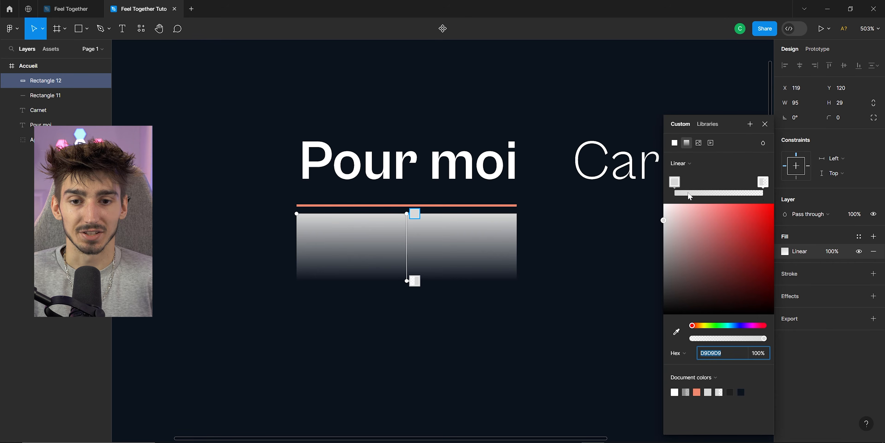
click(698, 161)
click(697, 174)
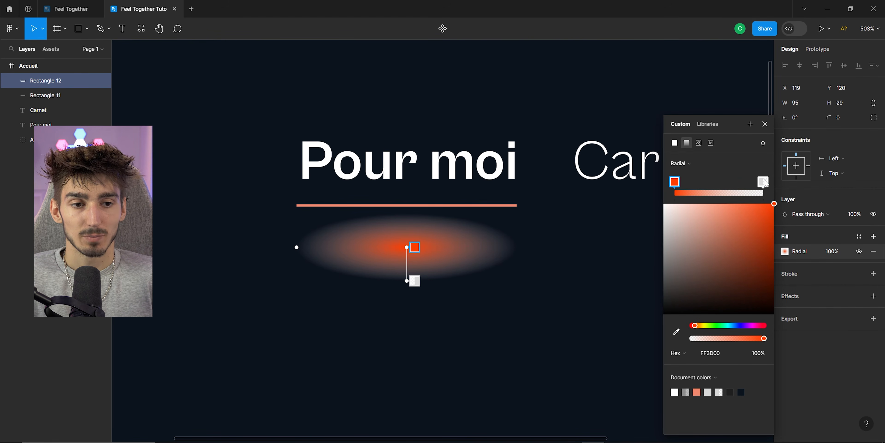
Set the glow's radial gradient stops to F2A736 at 37% and 8837AE at 0%, with Hard light blending.
click(763, 183)
drag(751, 230, 720, 199)
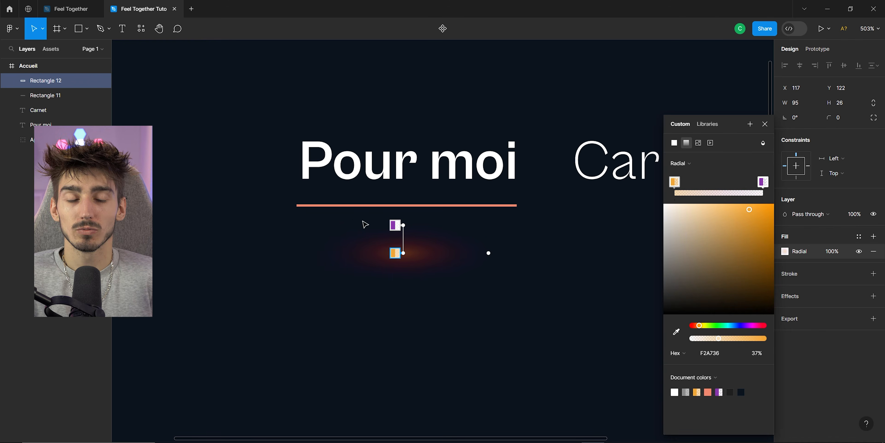
click(762, 182)
click(763, 143)
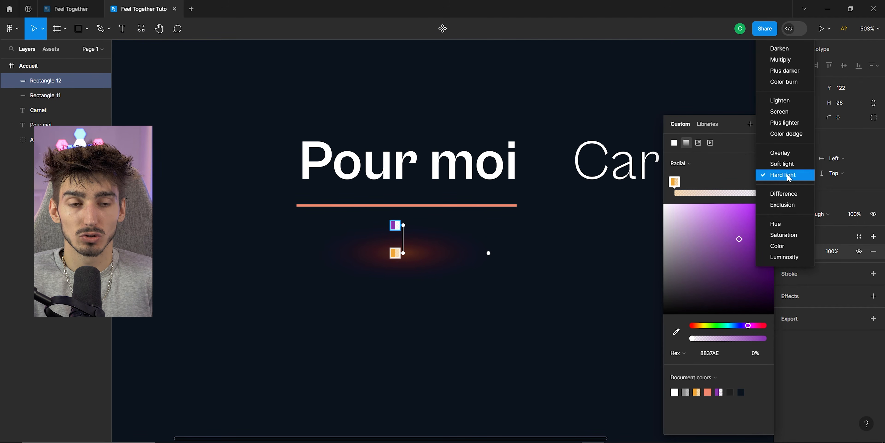
click(779, 175)
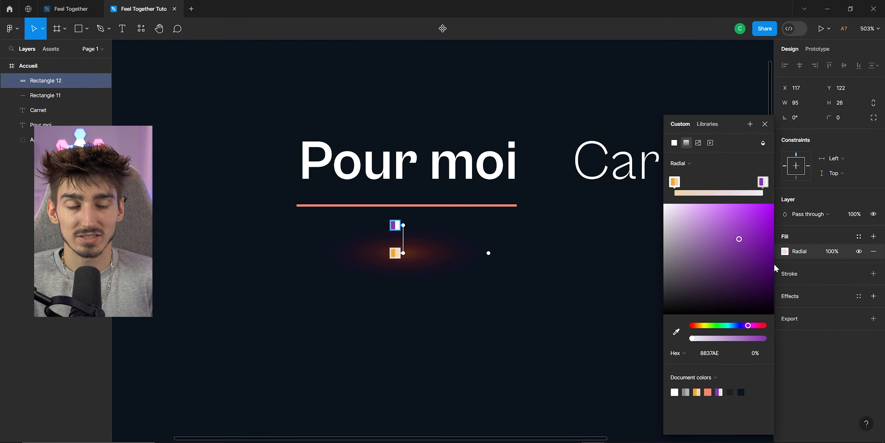
Reposition the radial gradient's centre and move the glow rectangle up so it sits just under the Pour moi underline.
click(674, 182)
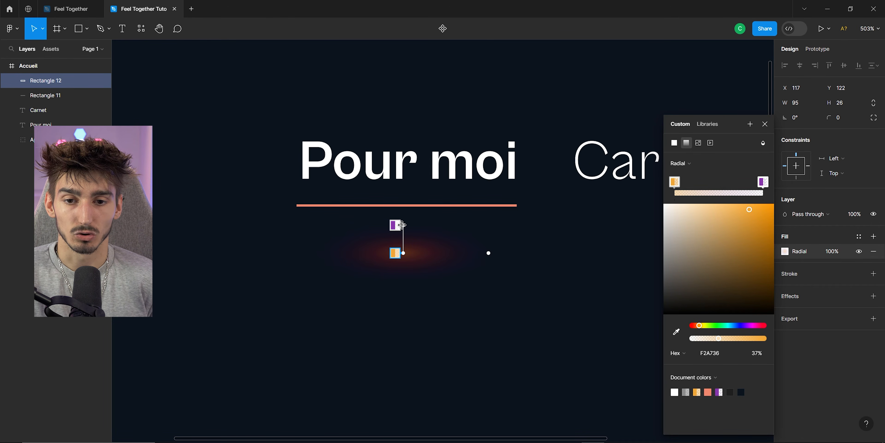
drag(402, 225, 402, 299)
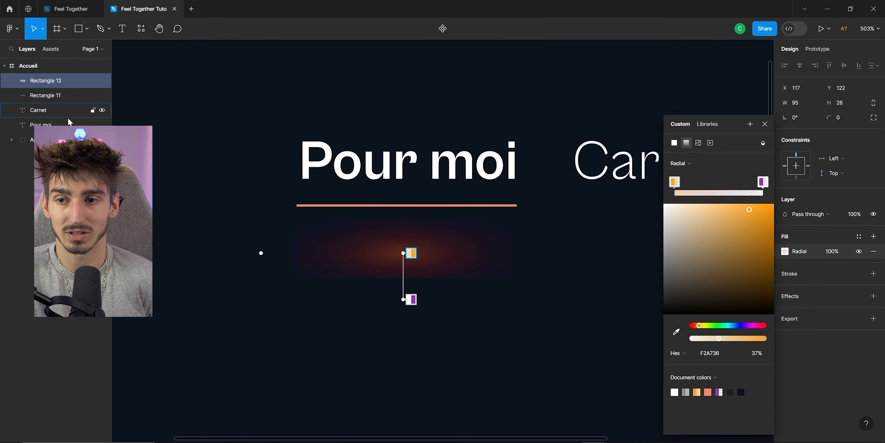
drag(402, 253, 403, 316)
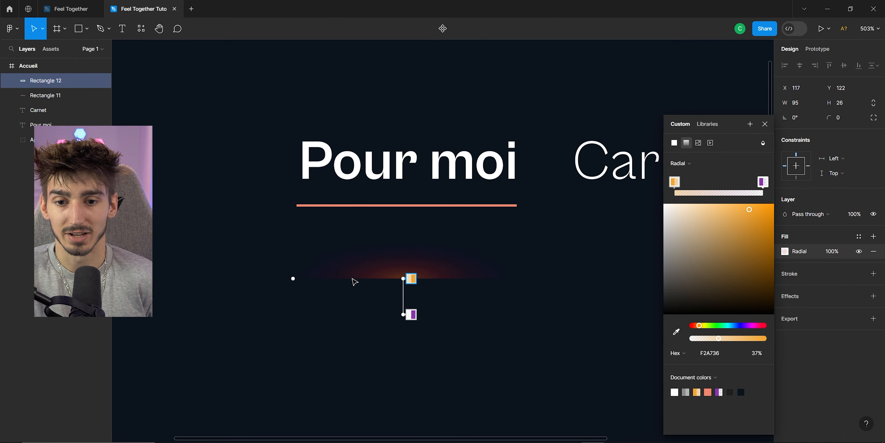
click(262, 288)
drag(369, 257, 368, 192)
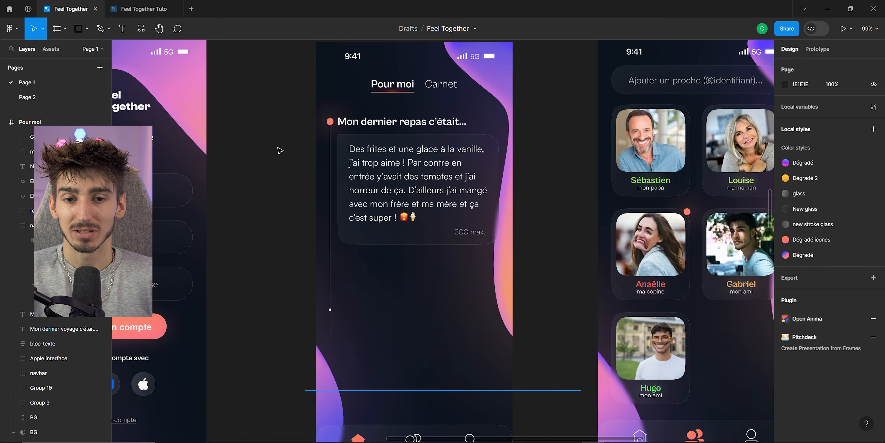
Examine the glass morphism text block in the Feel Together reference file, then return to the tutorial file.
scroll(494, 257, up, 5)
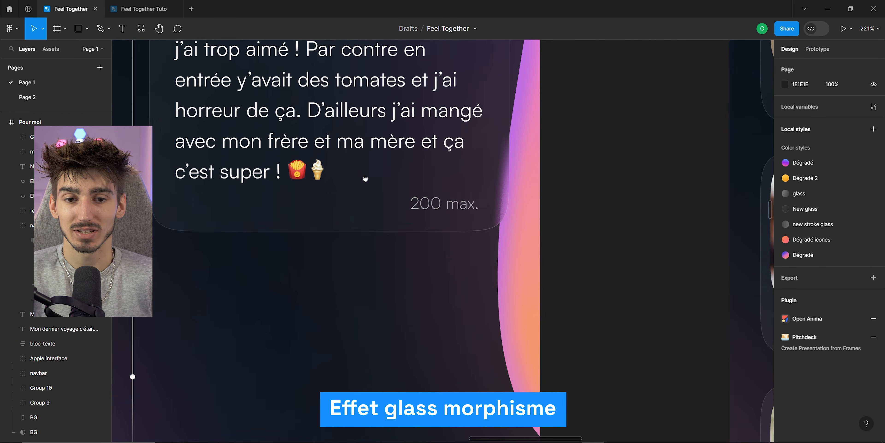
drag(328, 127, 421, 211)
scroll(421, 211, down, 1)
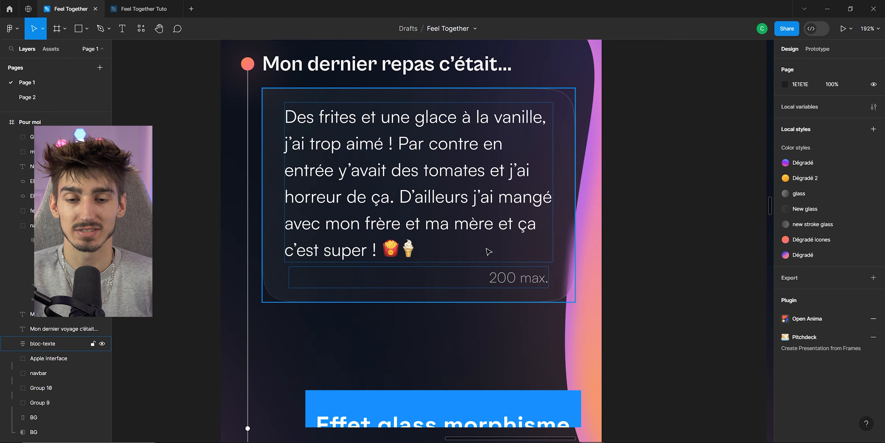
scroll(488, 251, down, 5)
drag(323, 193, 247, 182)
click(144, 8)
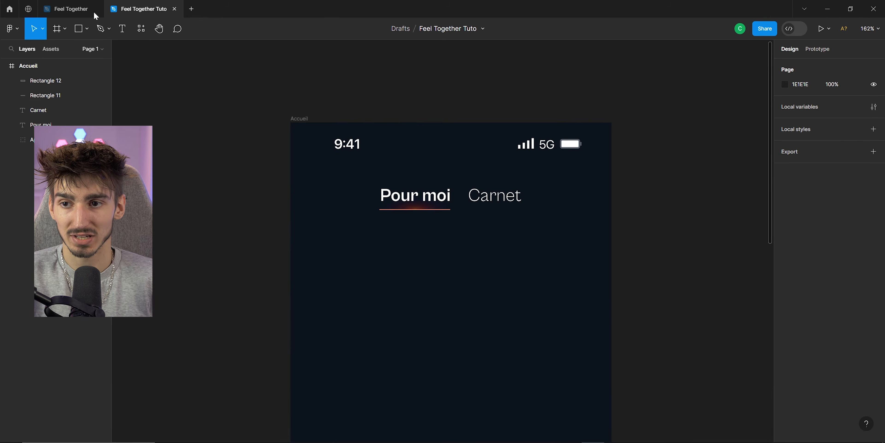
Draw a rectangle about 231 × 176 below the navbar in the Accueil frame.
click(80, 29)
drag(350, 258, 523, 390)
scroll(346, 258, up, 1)
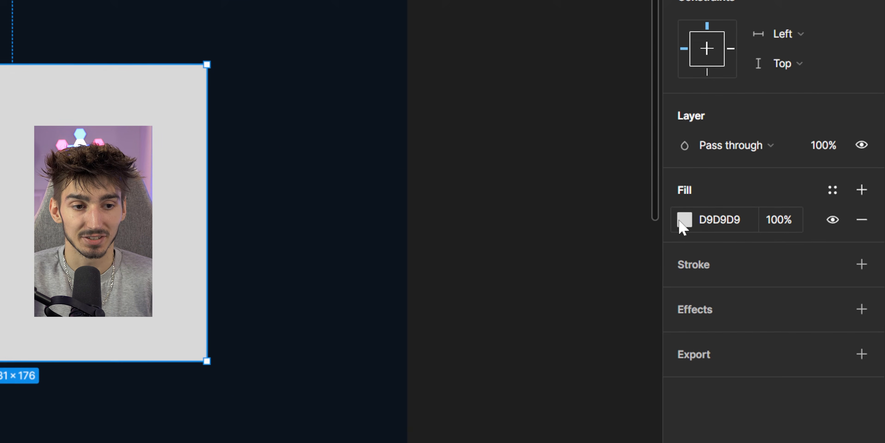
Fill the rectangle with a diagonal linear gradient of near-white F7F7F7 fading to 0% opacity.
click(784, 251)
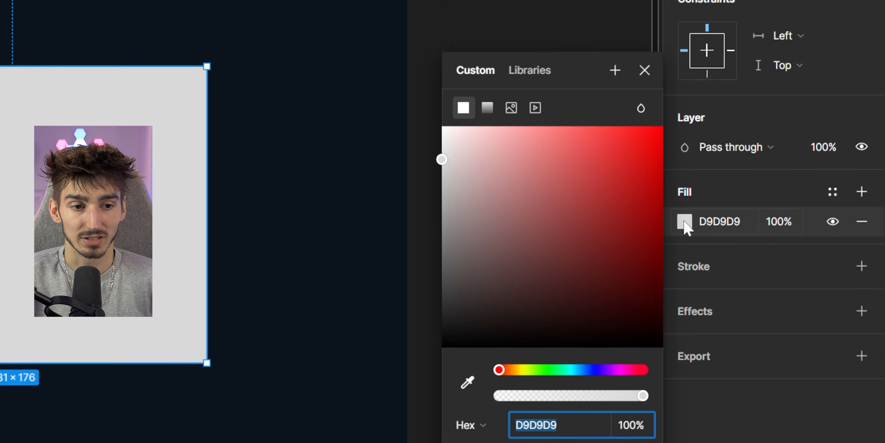
click(487, 174)
drag(449, 322, 573, 178)
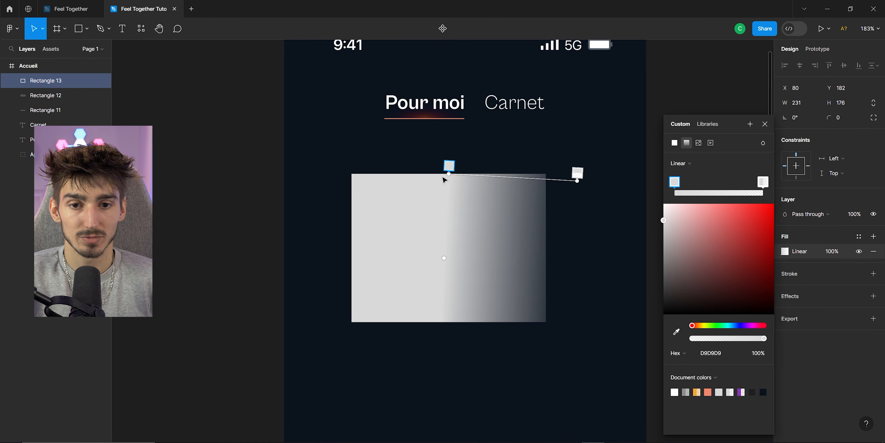
drag(449, 174, 360, 187)
drag(578, 180, 556, 253)
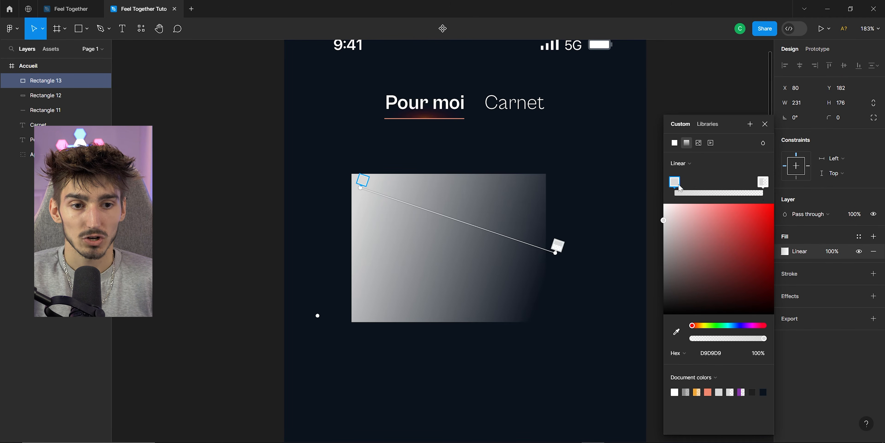
drag(668, 215, 664, 206)
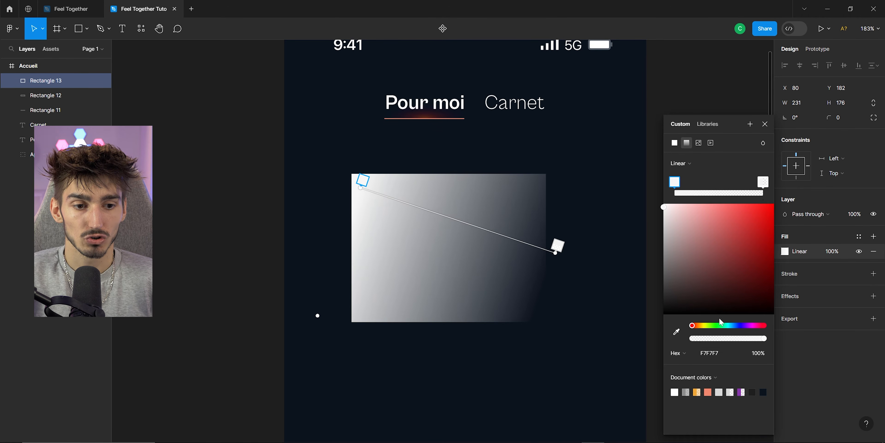
click(757, 356)
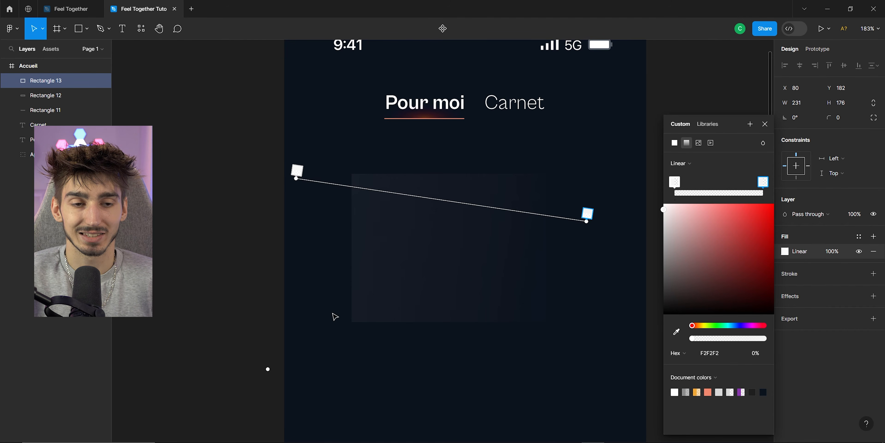
key(Escape)
Set the rectangle's corner radius to 30.
scroll(567, 271, up, 3)
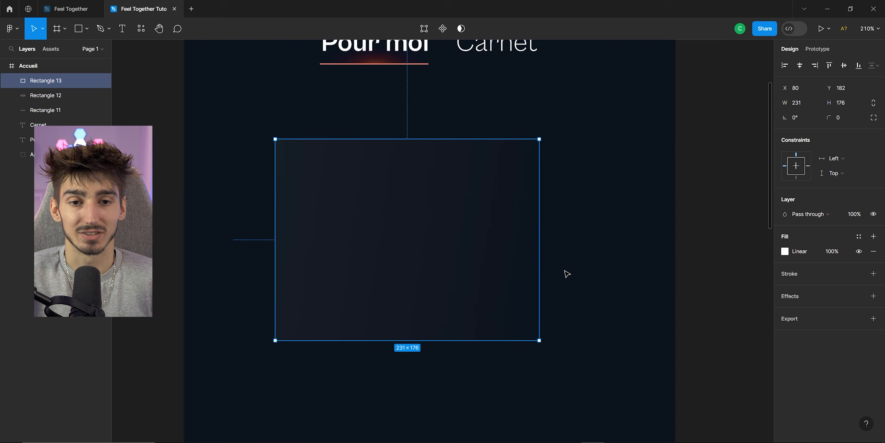
mouse_move(534, 148)
mouse_down()
mouse_move(521, 160)
mouse_move(537, 154)
mouse_up()
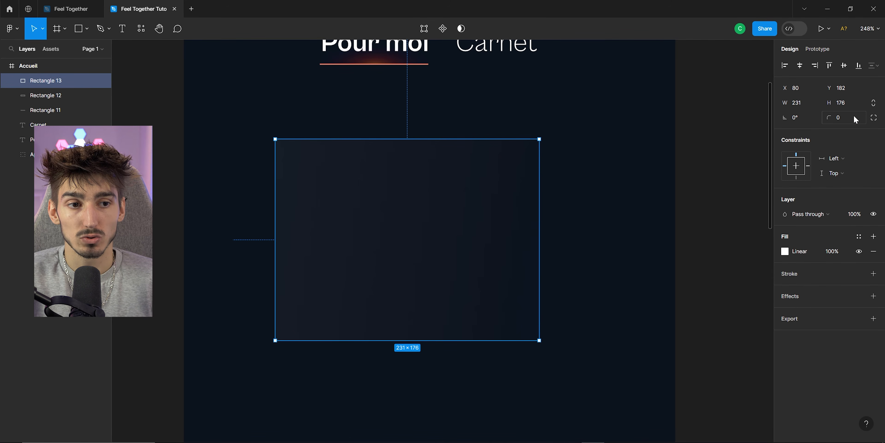
drag(828, 117, 838, 133)
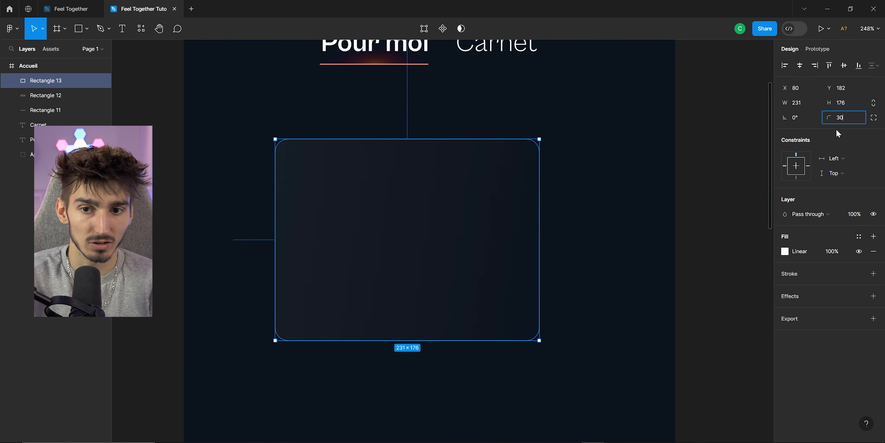
text(30)
key(Return)
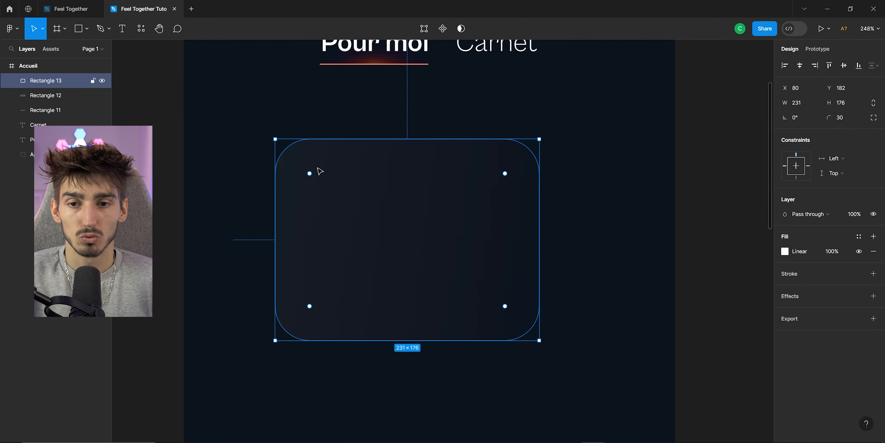
Switch to individual corners and set the top-left corner radius to 3.
click(874, 118)
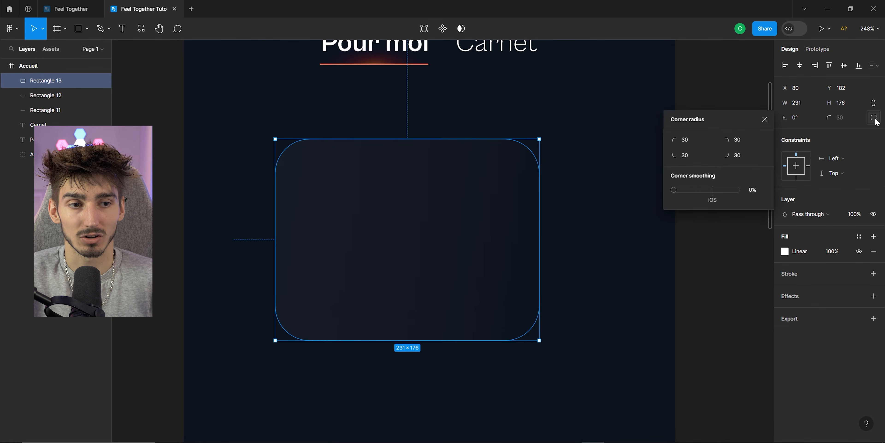
text(3)
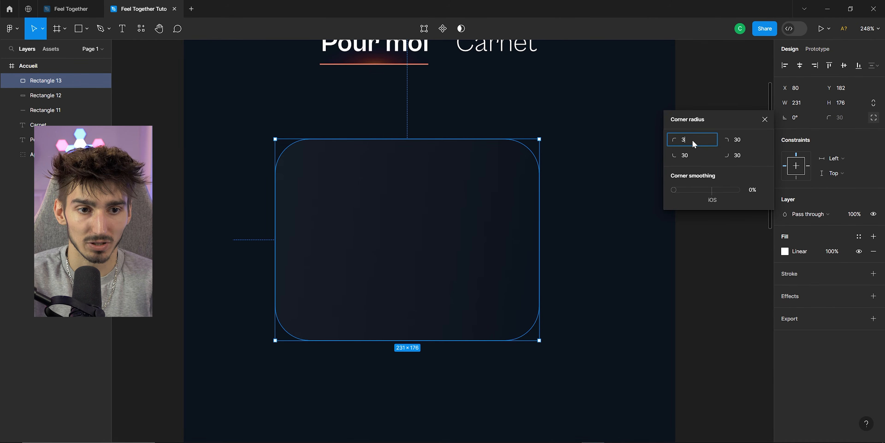
key(Return)
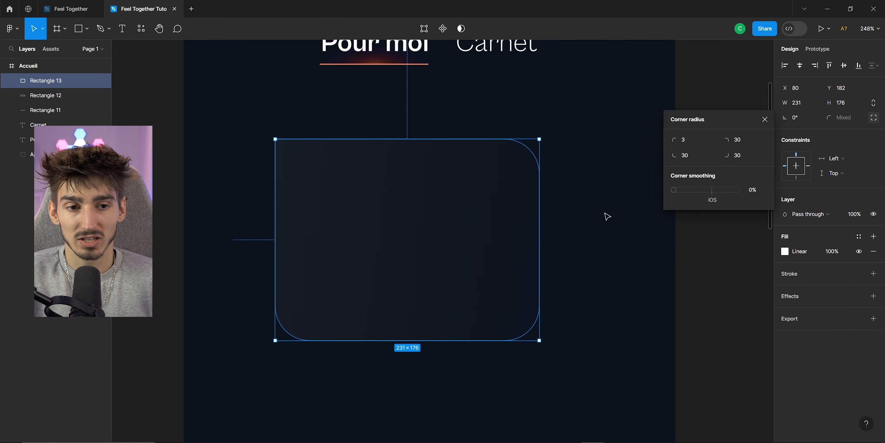
Set the rectangle's corner smoothing to 100%.
scroll(549, 261, up, 2)
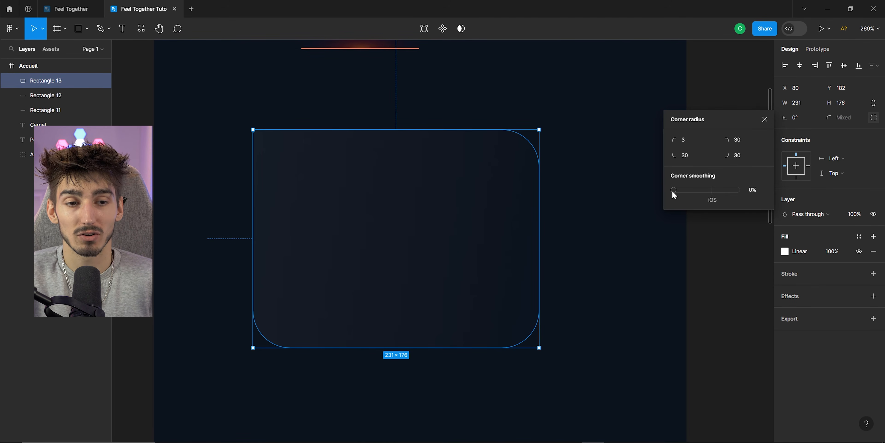
drag(673, 191, 713, 196)
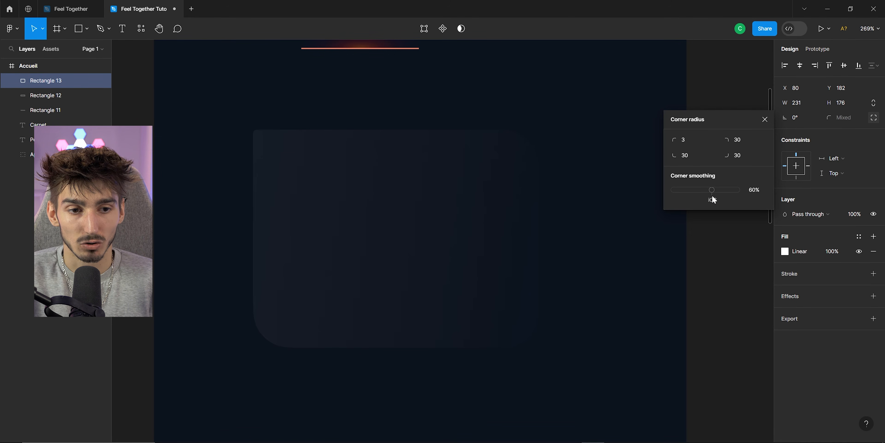
click(675, 142)
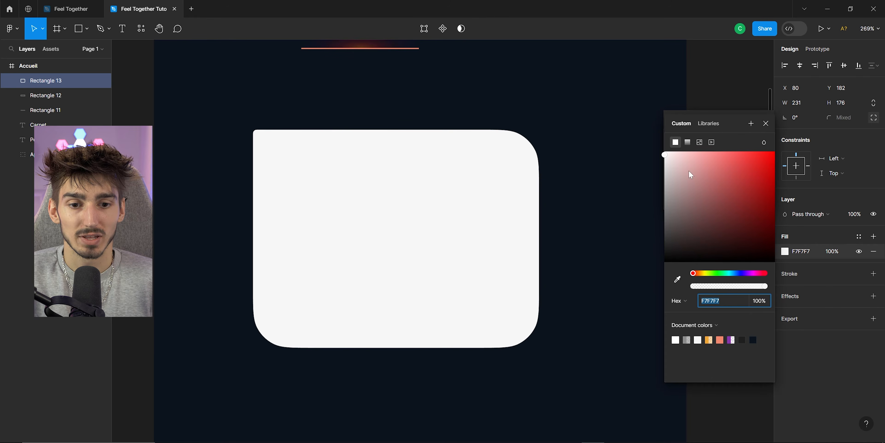
click(813, 303)
drag(712, 190, 821, 201)
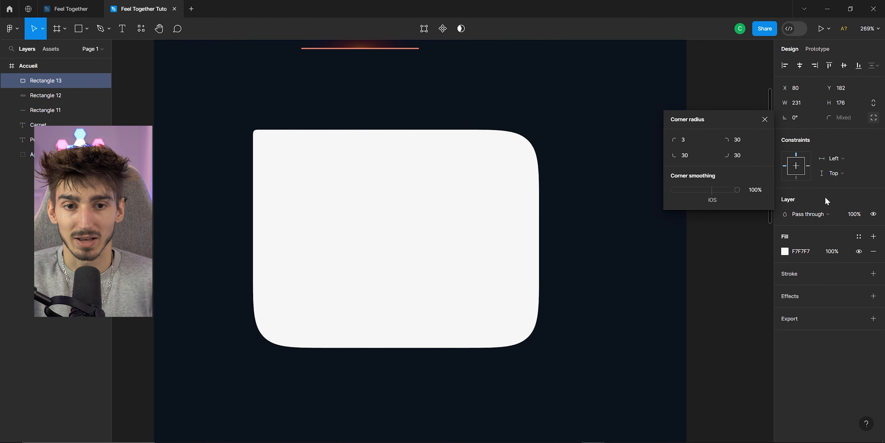
drag(737, 190, 768, 192)
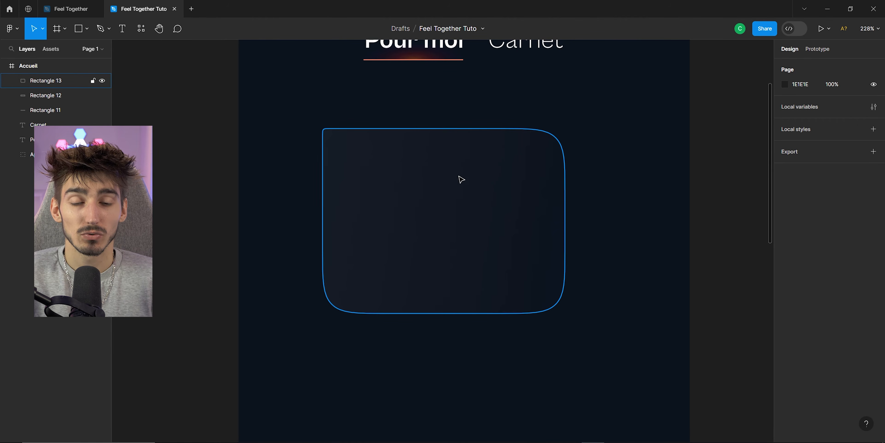
Add a stroke to the rectangle and change its paint to a linear gradient.
click(448, 200)
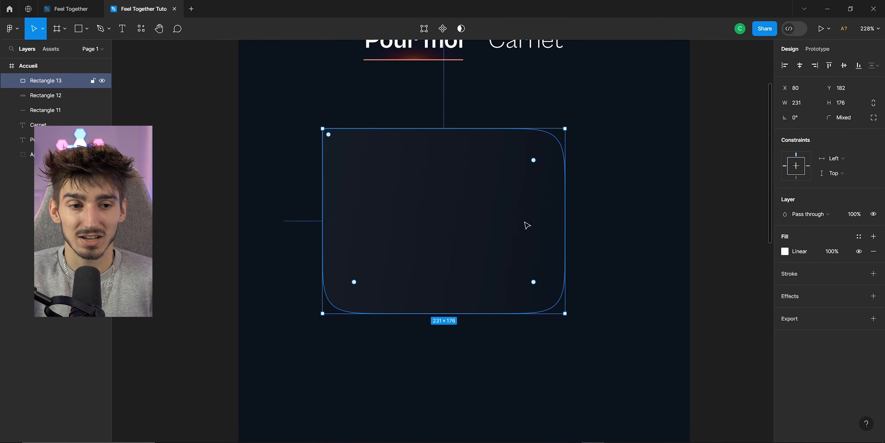
click(873, 273)
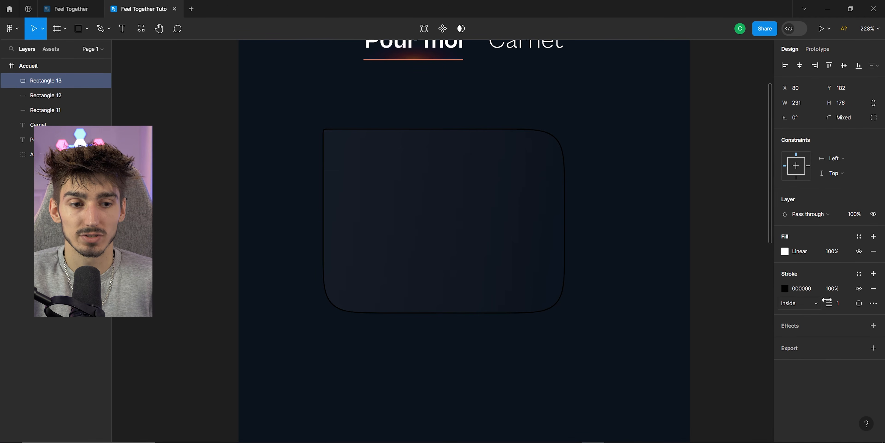
click(785, 289)
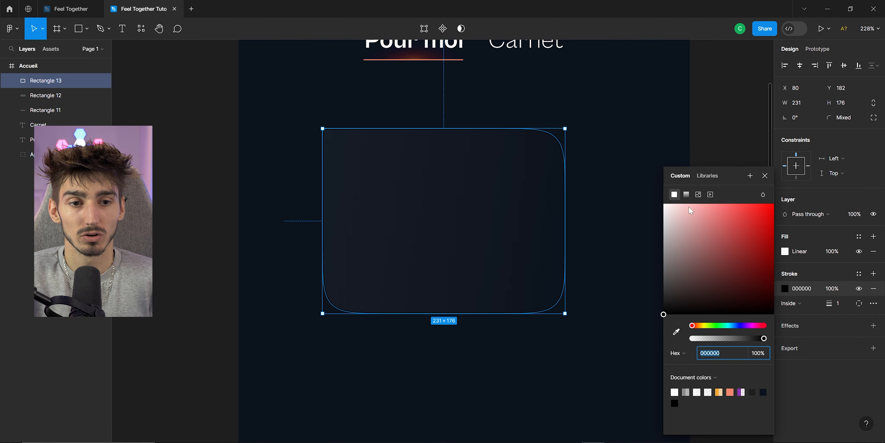
click(686, 192)
Make the stroke gradient white running diagonally across the card, with one stop at 8% opacity.
mouse_move(444, 129)
mouse_down()
mouse_move(435, 139)
mouse_move(445, 171)
mouse_move(636, 234)
mouse_up()
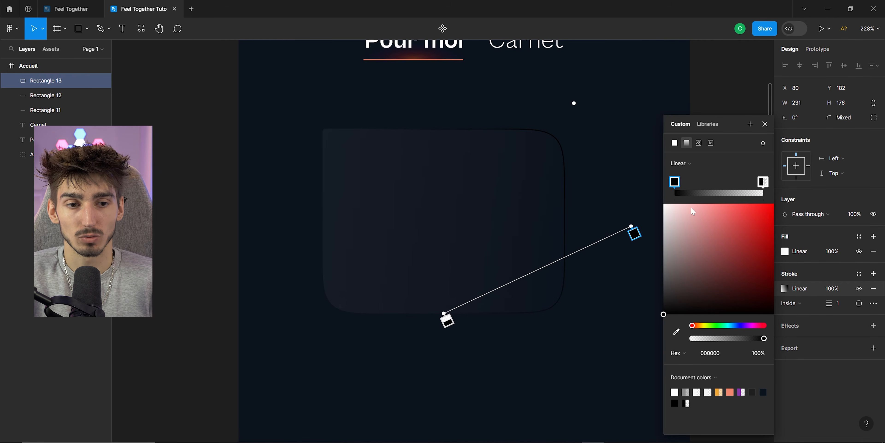
drag(698, 273, 645, 205)
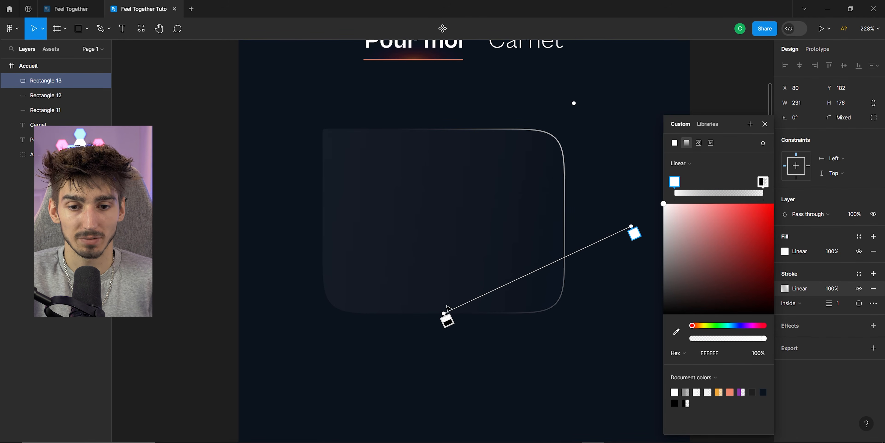
mouse_move(447, 306)
mouse_down()
mouse_move(416, 226)
mouse_move(301, 175)
mouse_move(283, 156)
mouse_up()
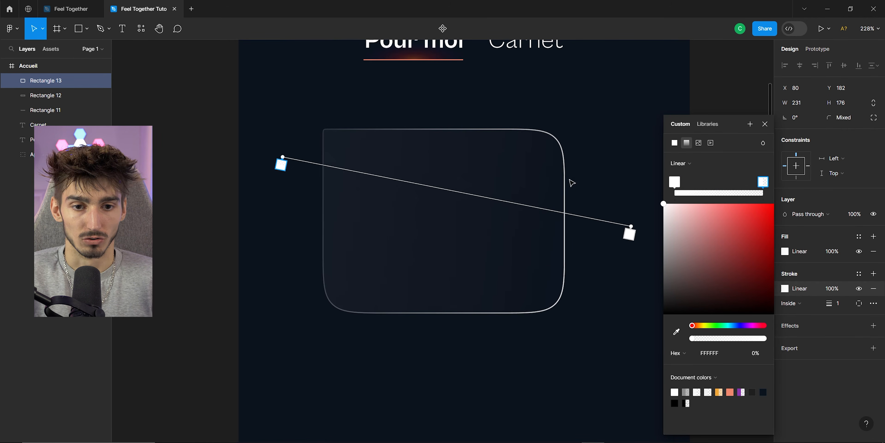
click(672, 182)
drag(747, 350, 642, 349)
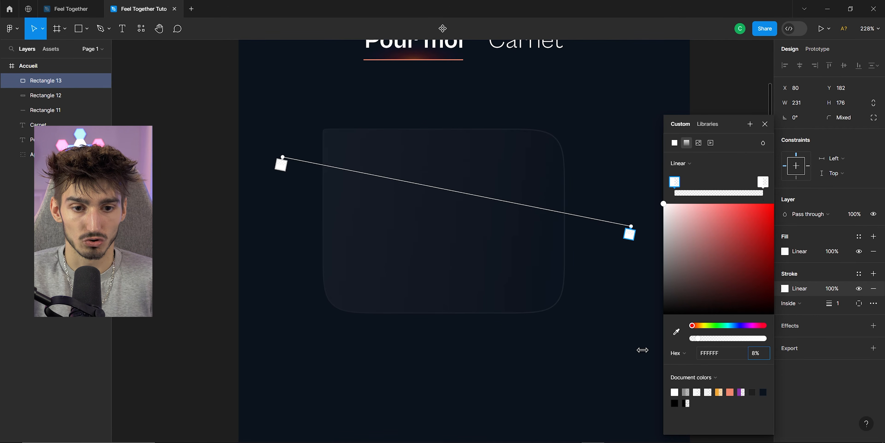
Close the stroke gradient editor and move the card up over the Pour moi / Carnet navbar text.
click(762, 183)
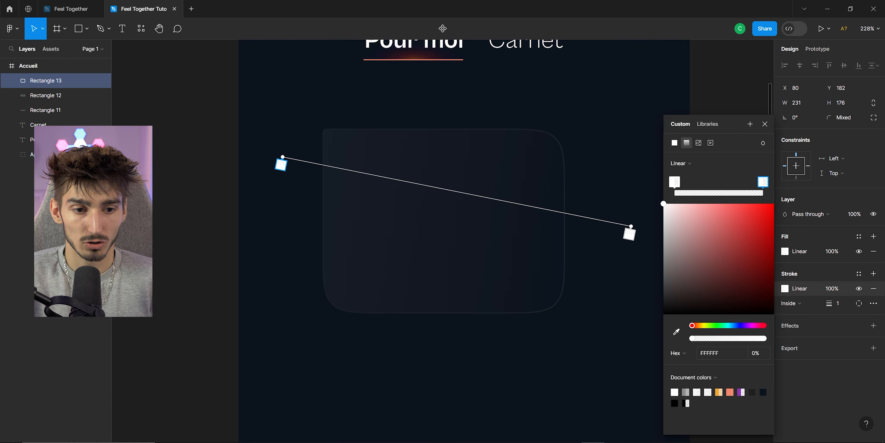
click(702, 294)
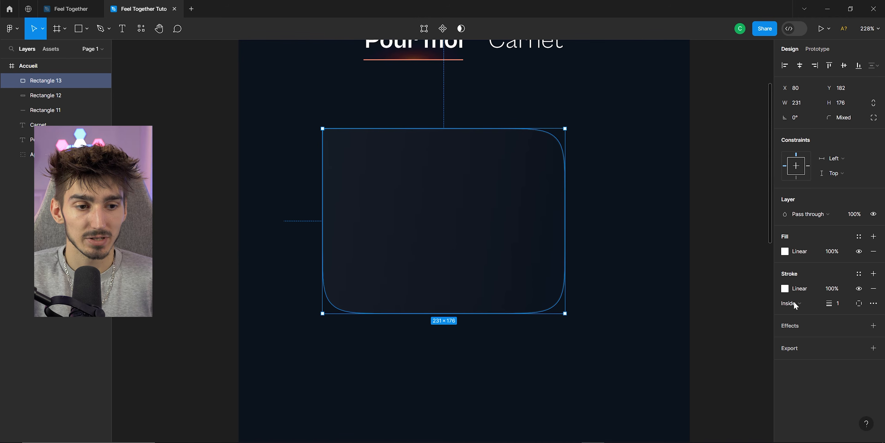
key(Escape)
ctrl+scroll(579, 207, down, 3)
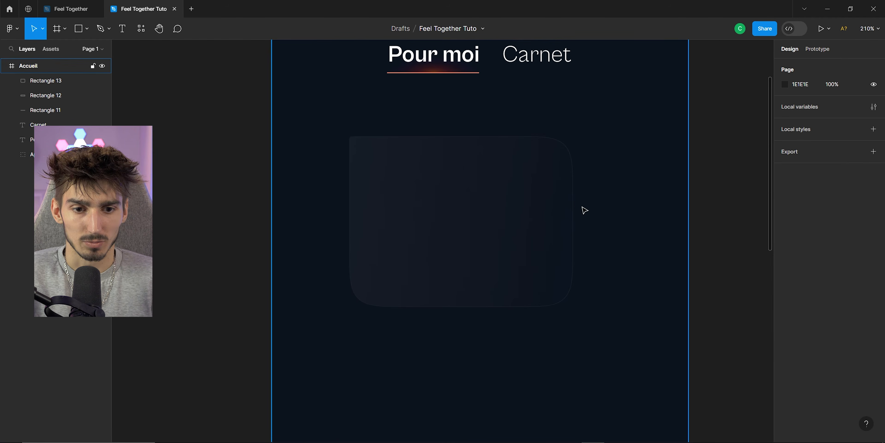
ctrl+scroll(562, 225, up, 2)
drag(500, 334, 452, 199)
mouse_move(436, 202)
mouse_down()
mouse_move(514, 238)
mouse_move(439, 211)
mouse_move(442, 228)
mouse_move(478, 249)
mouse_move(468, 239)
mouse_move(464, 264)
mouse_move(460, 229)
mouse_move(444, 210)
mouse_up()
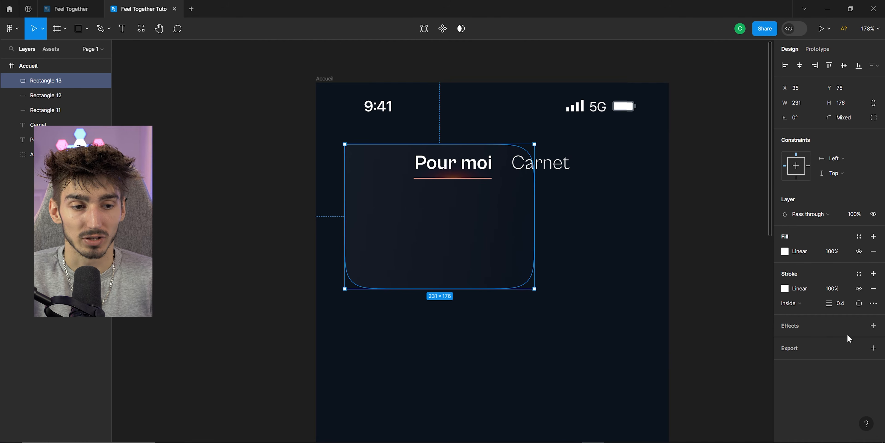
Add a Background blur effect to the card and move it back below the navbar.
click(873, 325)
click(815, 339)
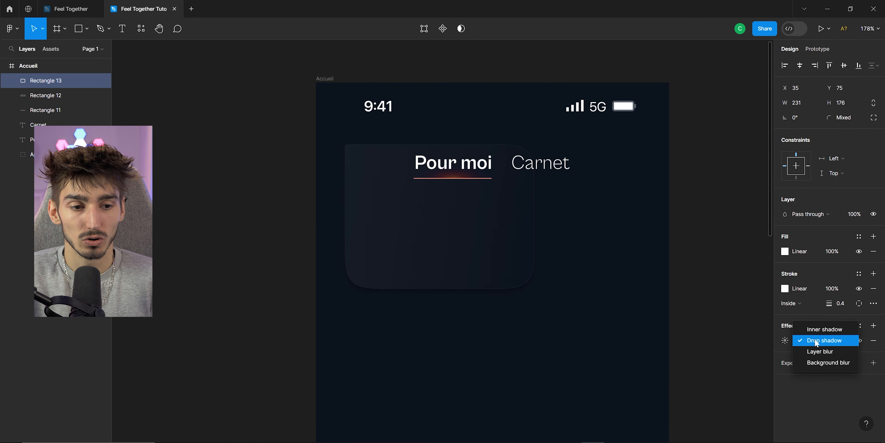
click(831, 363)
drag(520, 215, 547, 236)
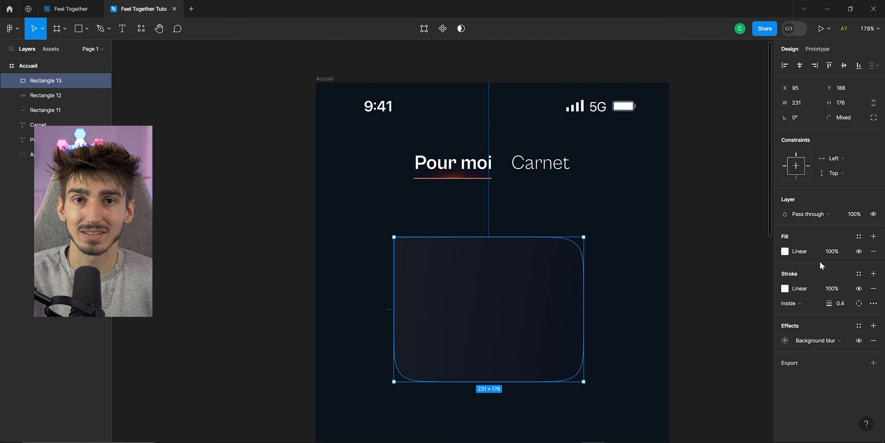
Save the card's gradient fill as a color style named Dégradé fill.
click(785, 251)
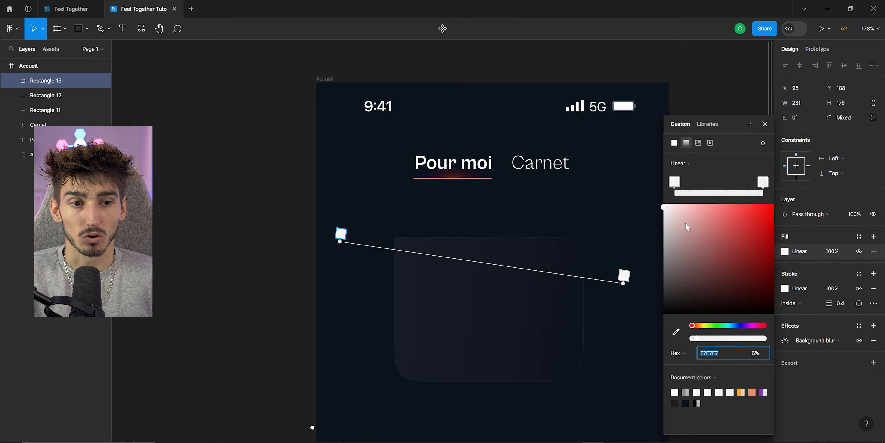
click(750, 125)
click(538, 125)
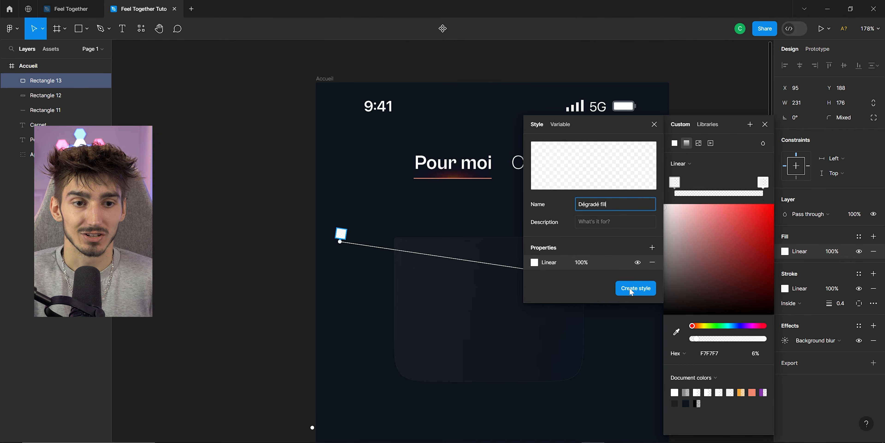
click(632, 291)
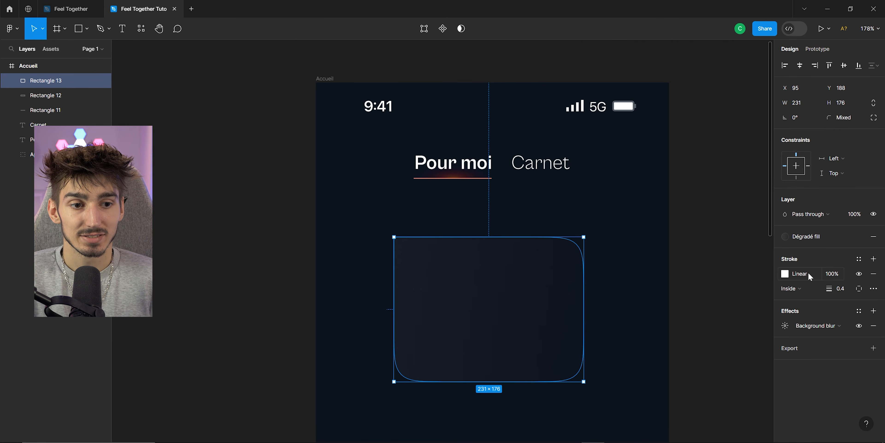
Save the card's gradient stroke as a color style named Dégradé stroke.
click(785, 273)
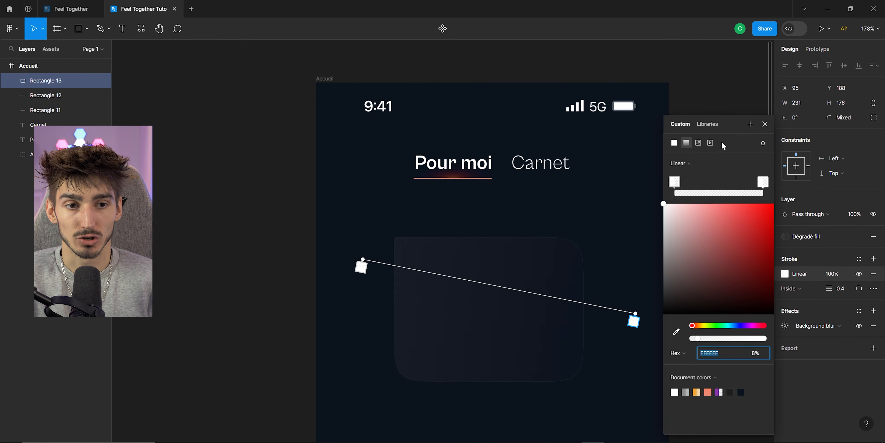
click(750, 124)
text(Dé)
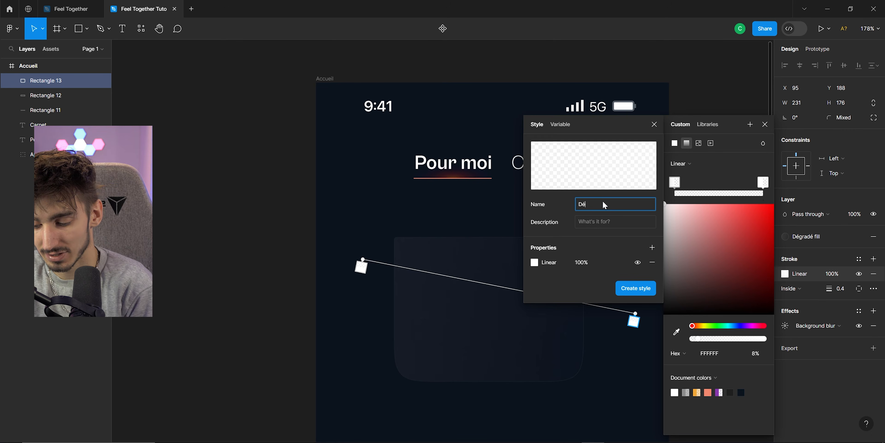
text(gradé stroke)
click(636, 288)
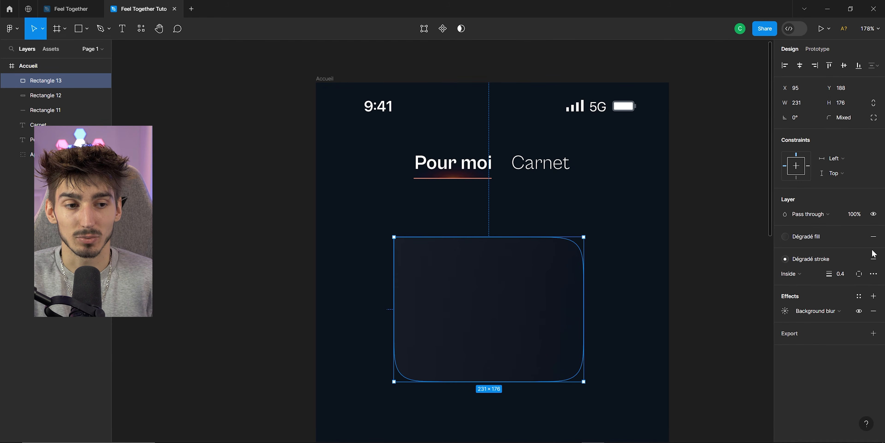
Clear the card's fill and stroke, then add a new fill using the Dégradé fill color style.
click(873, 237)
click(874, 261)
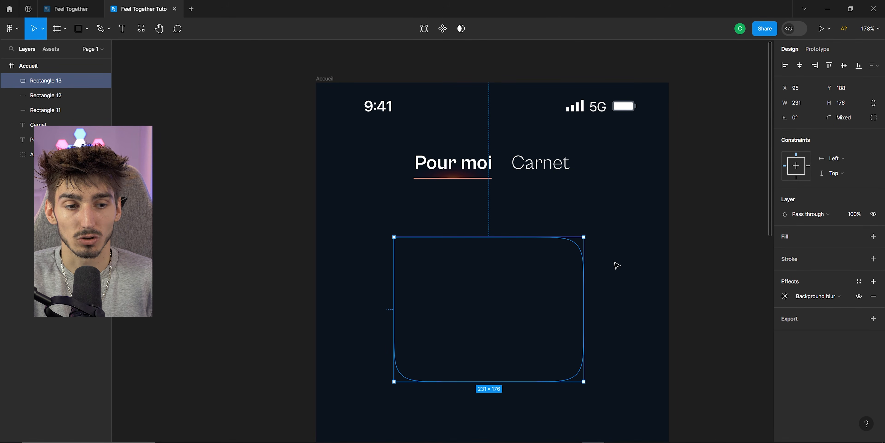
click(874, 237)
click(784, 251)
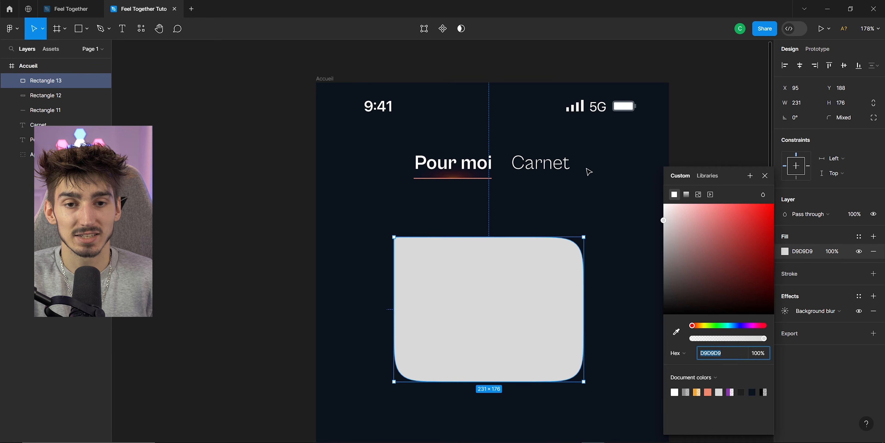
click(708, 177)
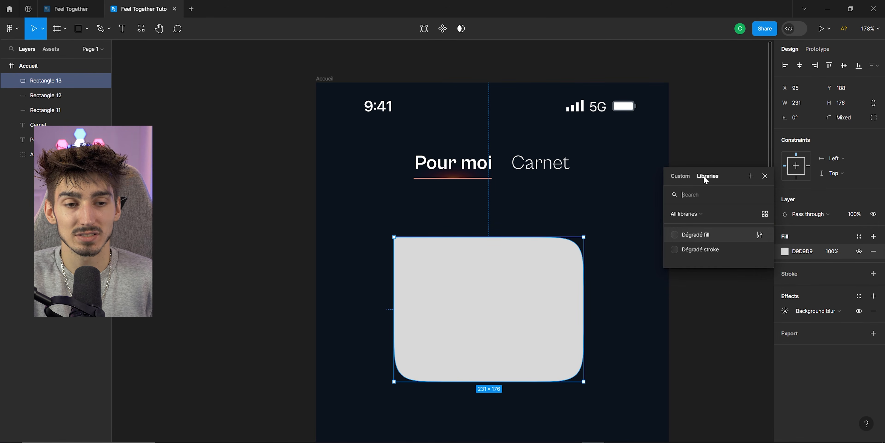
click(698, 238)
Add a stroke to the card using the Dégradé stroke color style.
click(874, 258)
click(785, 274)
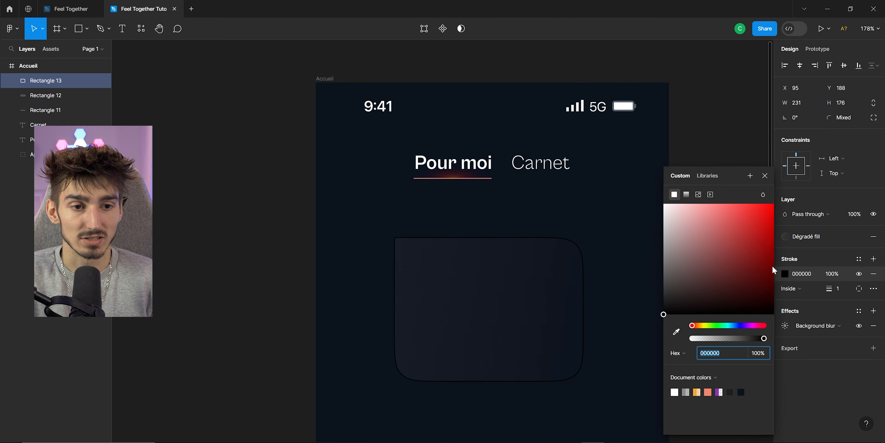
click(708, 176)
click(698, 249)
click(646, 286)
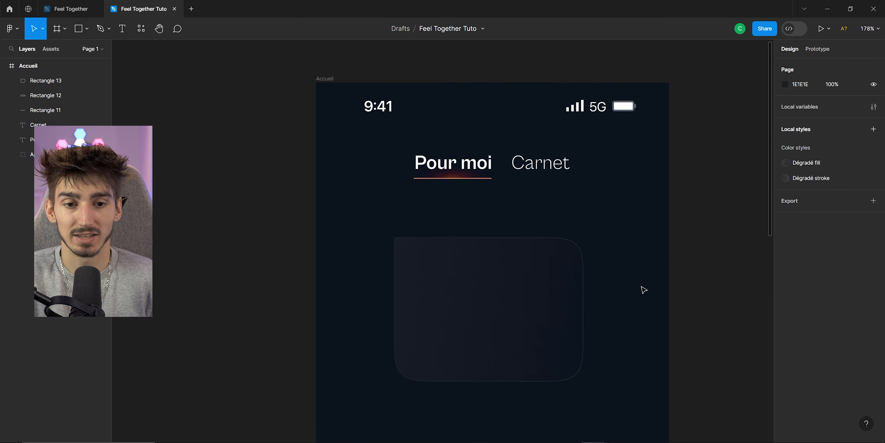
Draw a text box about 216 × 127 above the card and set its font to Satoshi.
scroll(520, 195, down, 2)
ctrl+scroll(550, 210, up, 4)
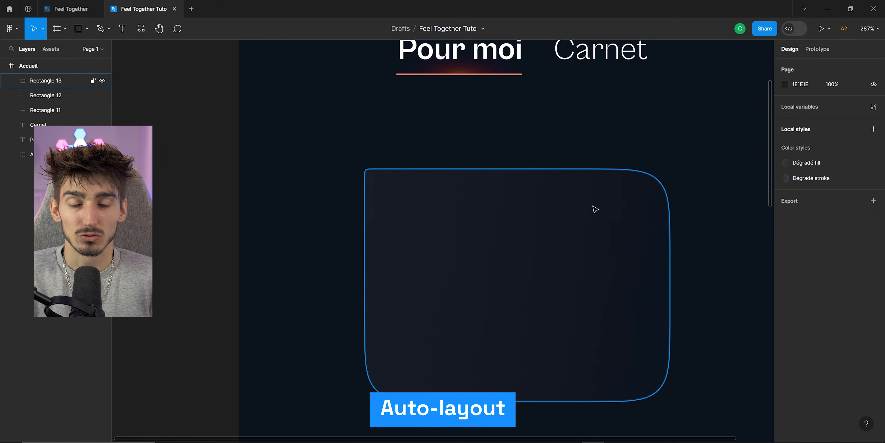
scroll(556, 232, down, 2)
click(122, 28)
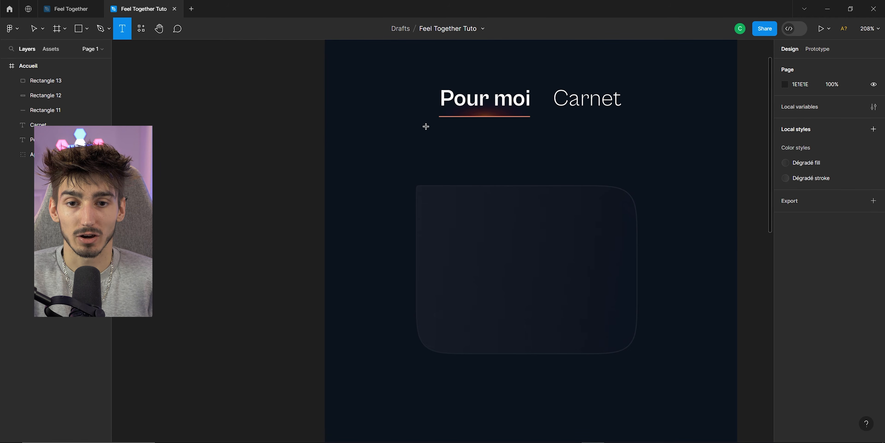
drag(423, 121, 630, 243)
click(800, 252)
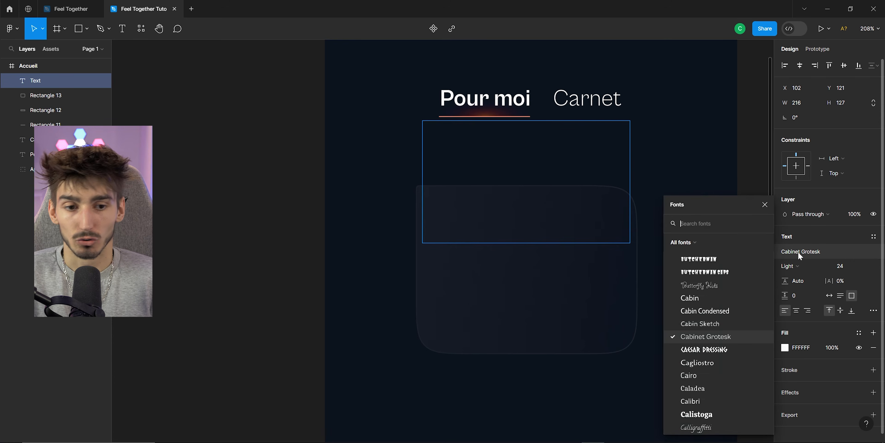
text(satopshi)
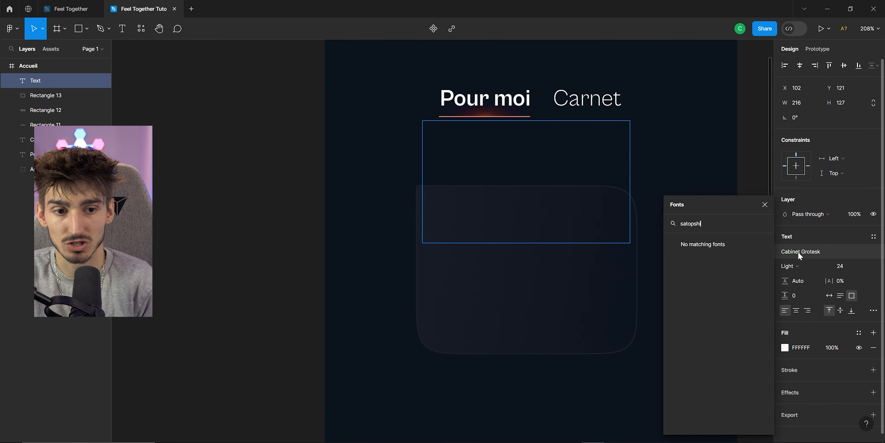
key(BackSpace)
key(BackSpace)
key(BackSpace)
key(BackSpace)
text(shi)
click(720, 240)
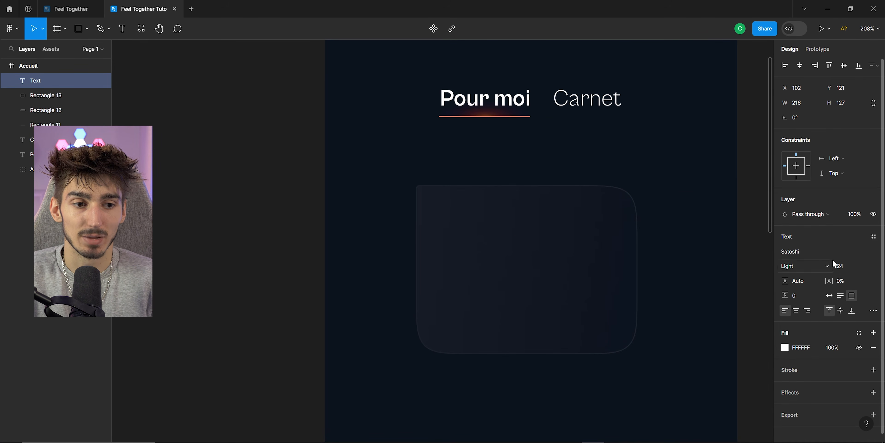
Set the text to Regular weight and font size 20.
click(791, 265)
click(797, 276)
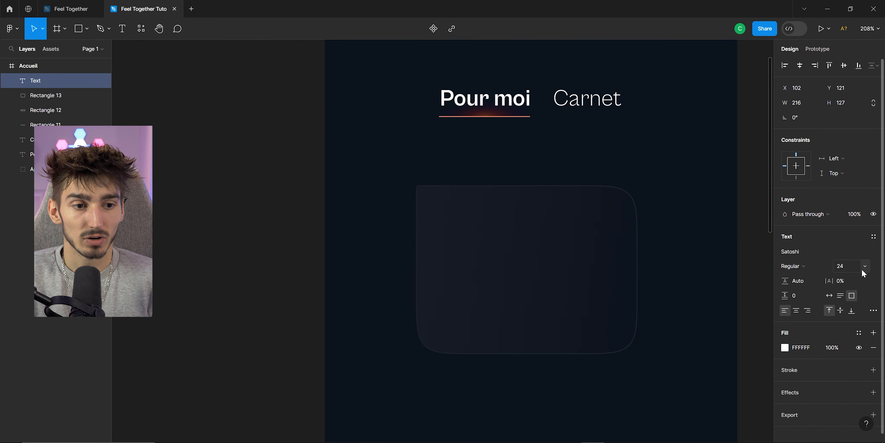
click(868, 268)
click(851, 254)
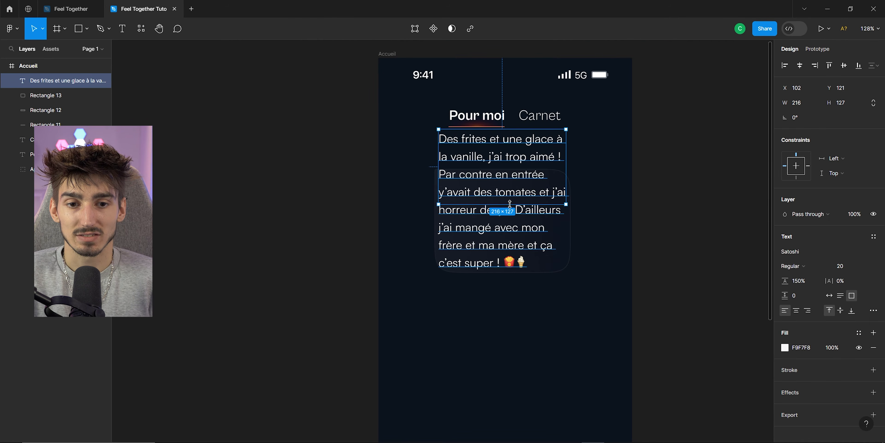
Reposition the card behind the review text and resize the text box to about 310 × 180.
drag(510, 204, 510, 270)
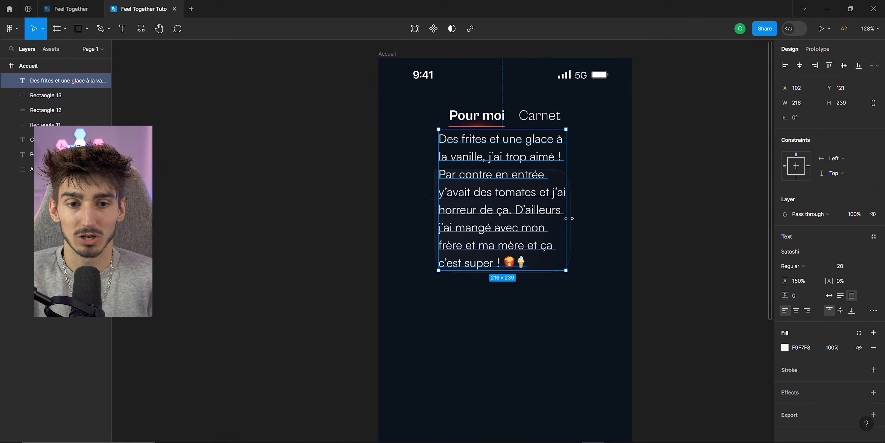
drag(569, 218, 584, 221)
drag(585, 222, 604, 223)
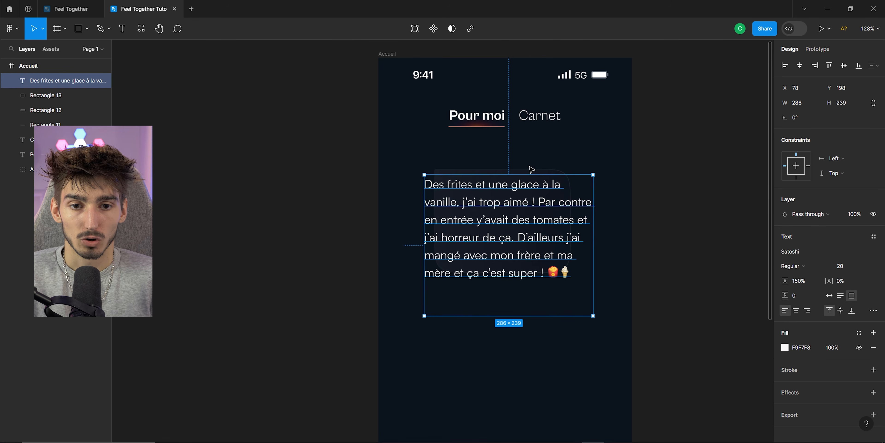
click(526, 171)
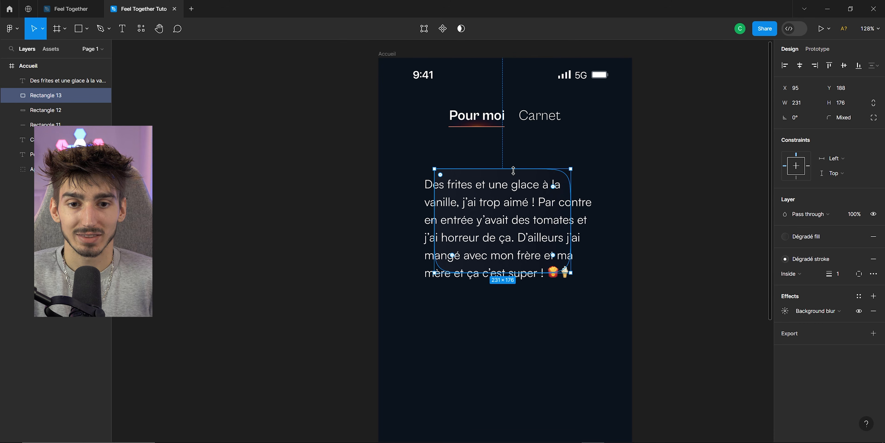
drag(506, 179, 480, 169)
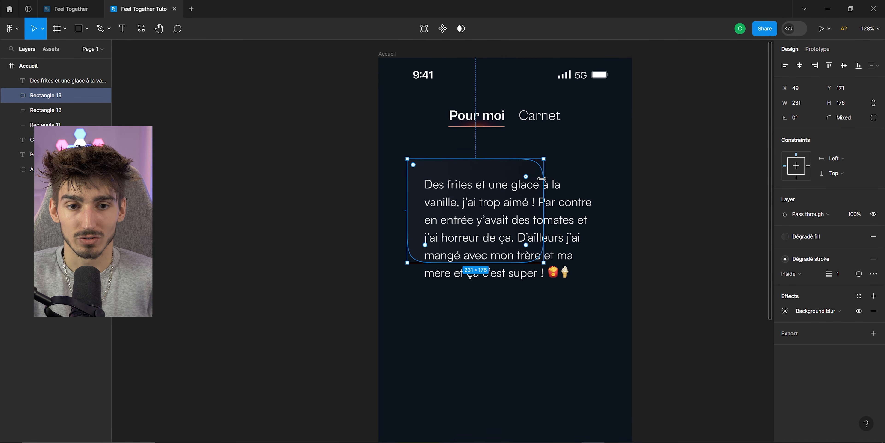
drag(547, 187, 603, 187)
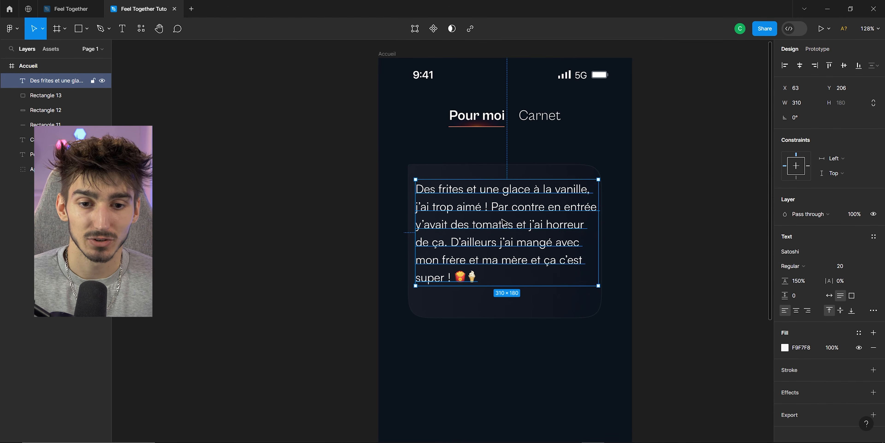
Inspect the reference design's bloc-texte and its 200 max. caption in the Feel Together file.
click(77, 10)
click(541, 297)
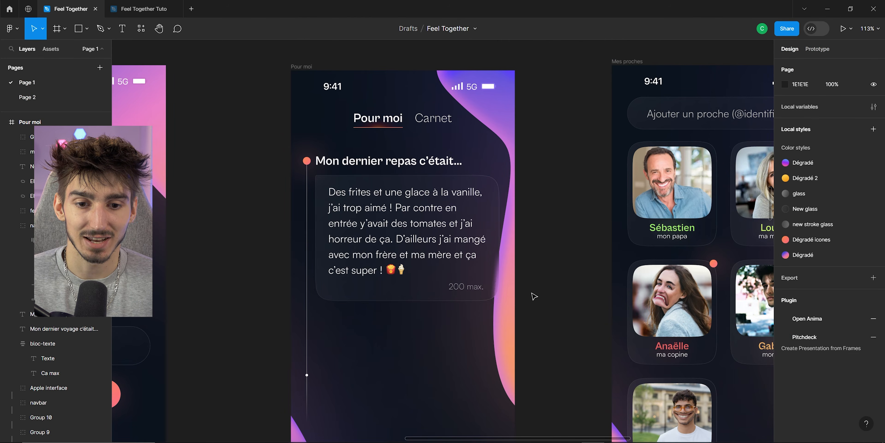
scroll(456, 298, up, 5)
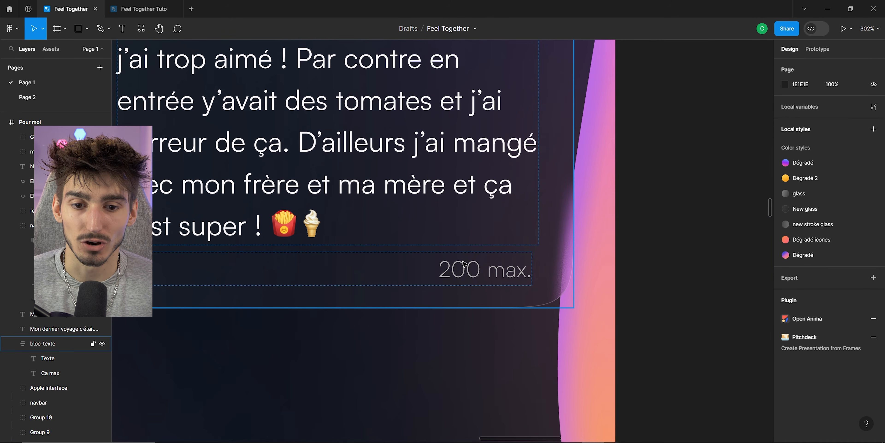
double_click(453, 275)
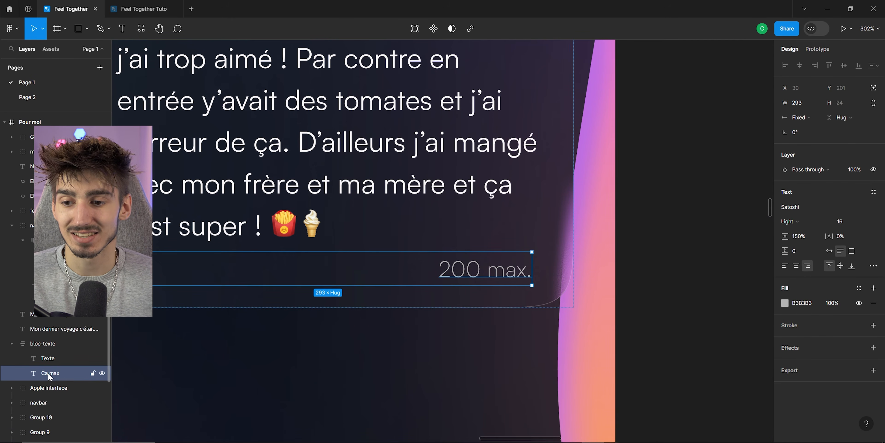
scroll(425, 265, down, 5)
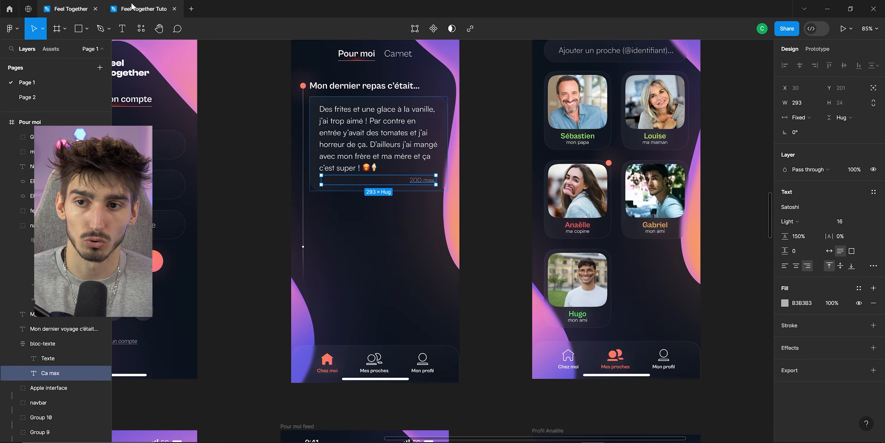
Return to the tutorial file, duplicate the review text below the card, and open the copy for editing.
click(132, 7)
scroll(481, 261, up, 1)
click(470, 230)
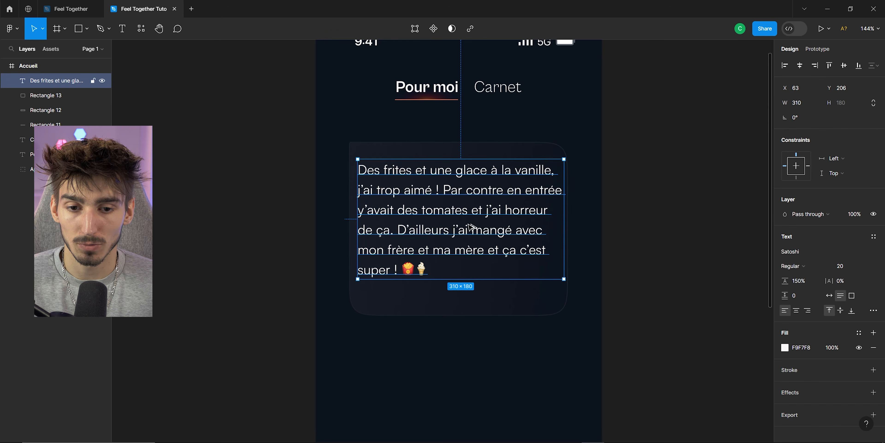
drag(470, 232, 474, 363)
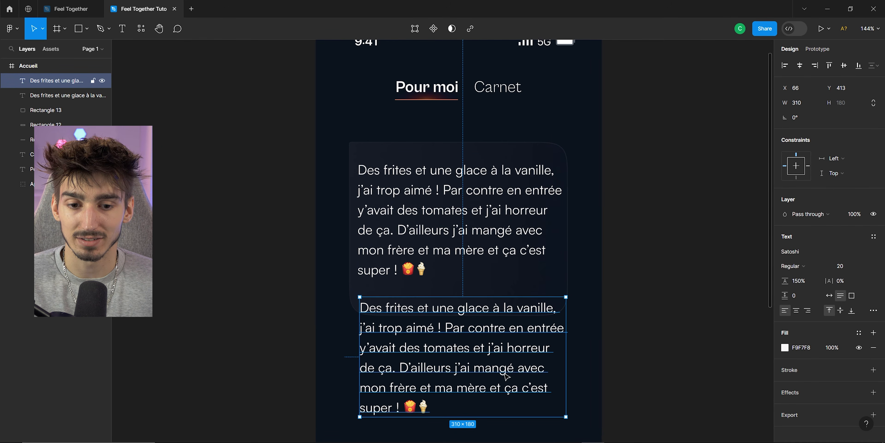
double_click(480, 389)
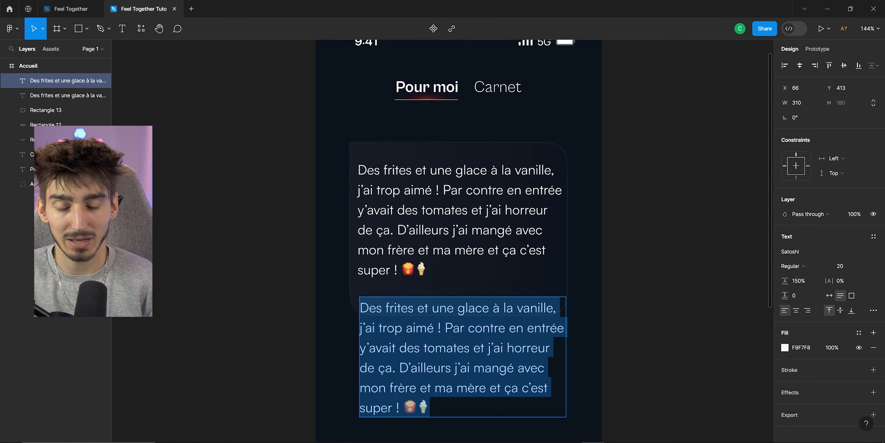
Replace the copied text with "200 max." and right-align it.
text(200 max.)
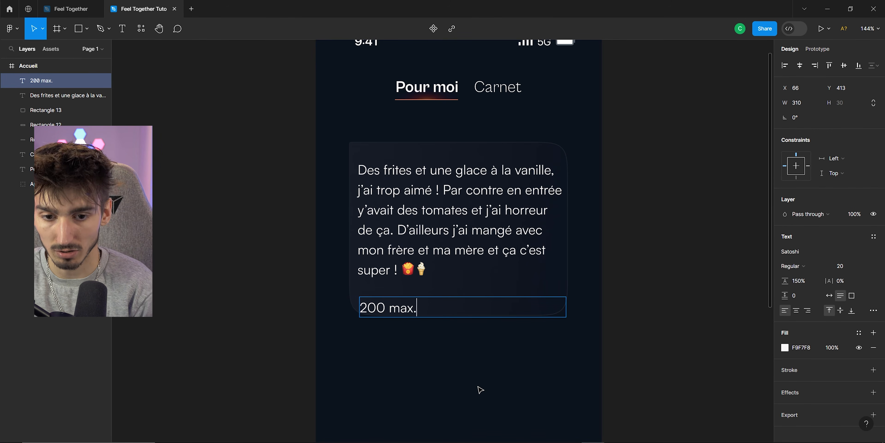
key(ctrl+a)
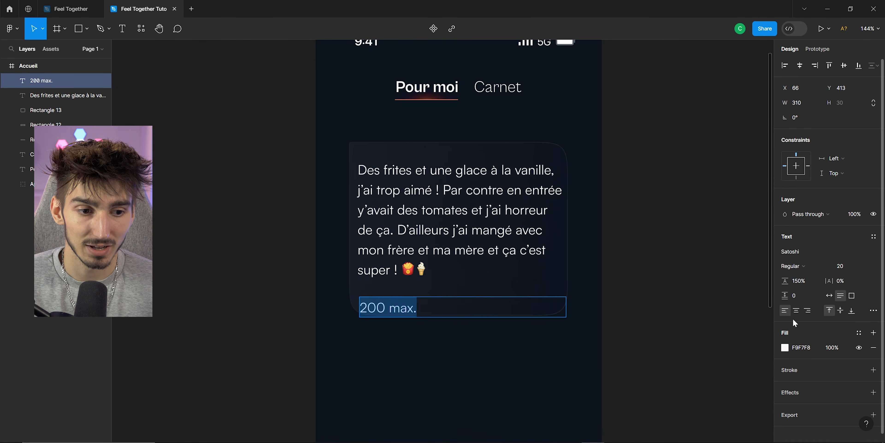
click(808, 311)
Give the "200 max." caption a B3B3B3 fill and a font size of 15.
scroll(533, 365, up, 2)
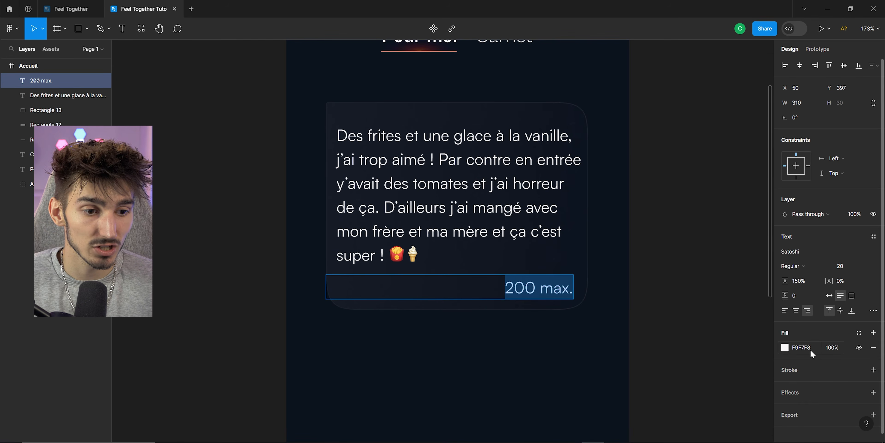
text(B3B3B3)
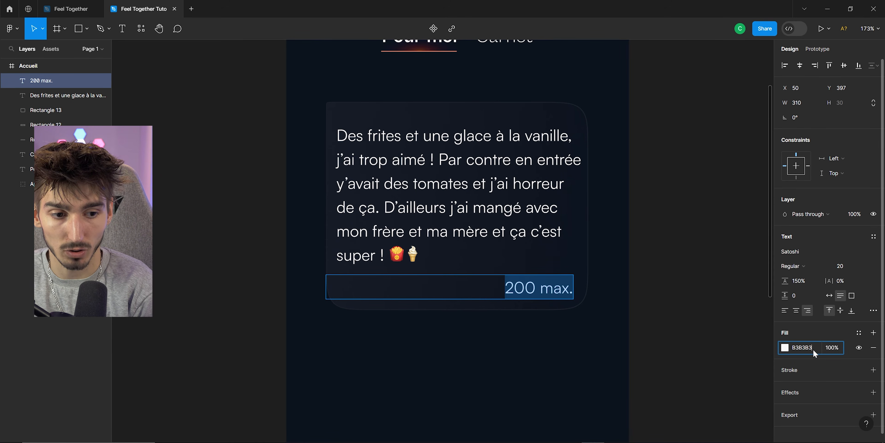
key(Return)
click(863, 267)
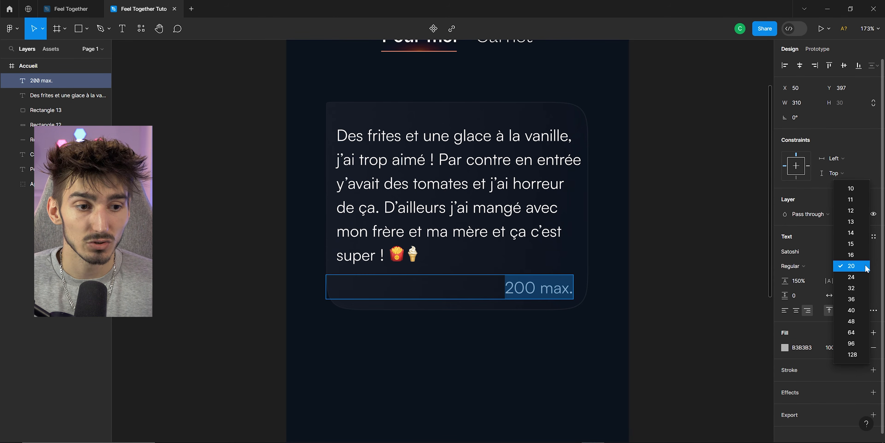
click(859, 245)
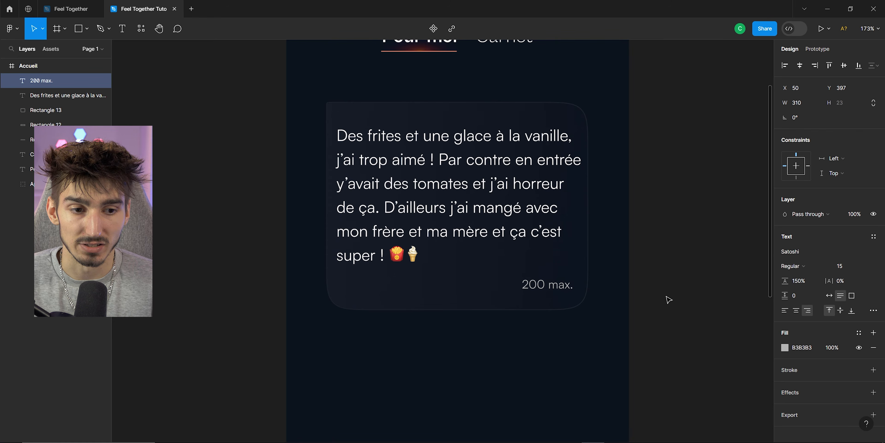
Select the caption, review text and card rectangle together and wrap them in an auto layout frame.
drag(431, 289, 442, 289)
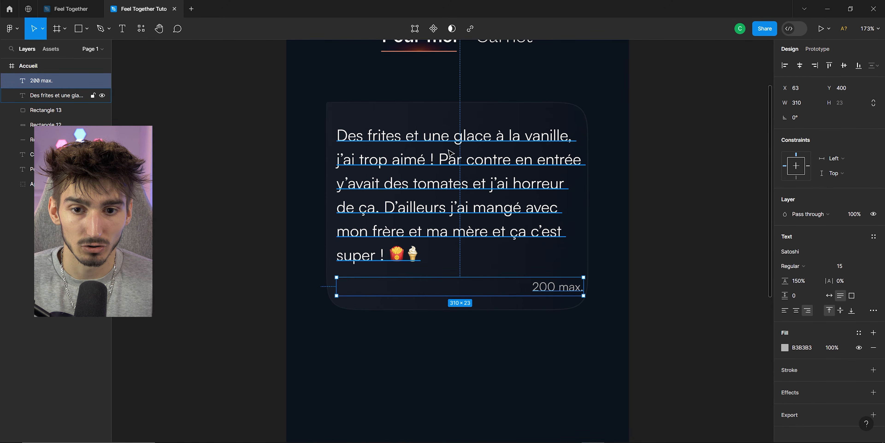
click(470, 322)
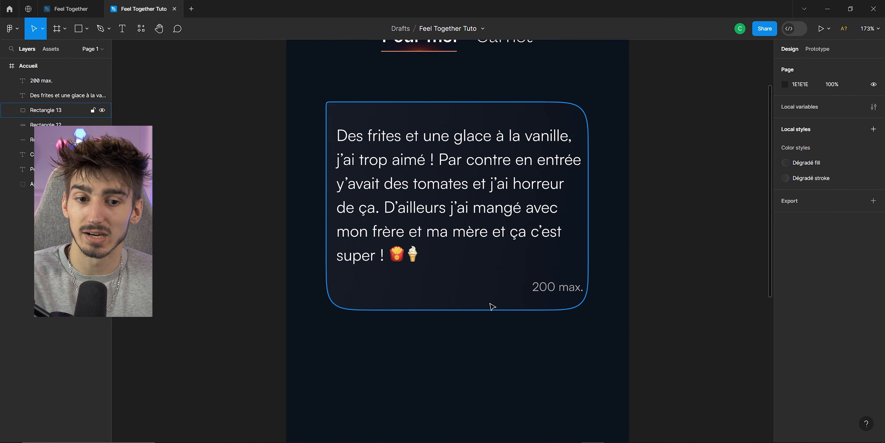
drag(596, 341, 354, 215)
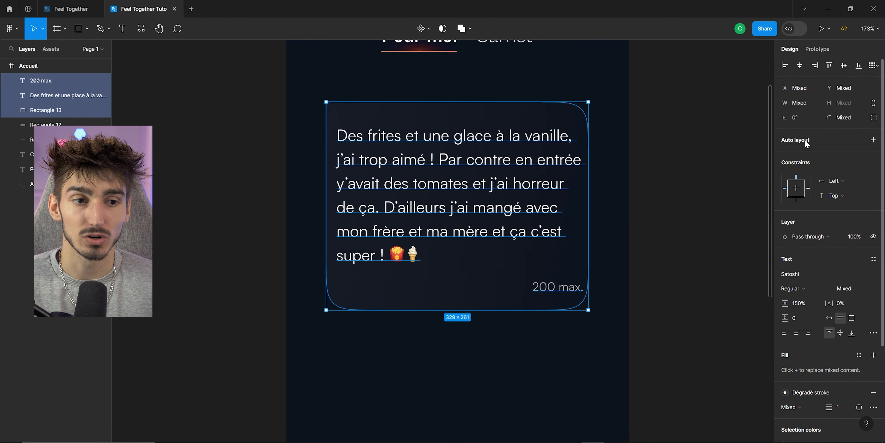
click(873, 140)
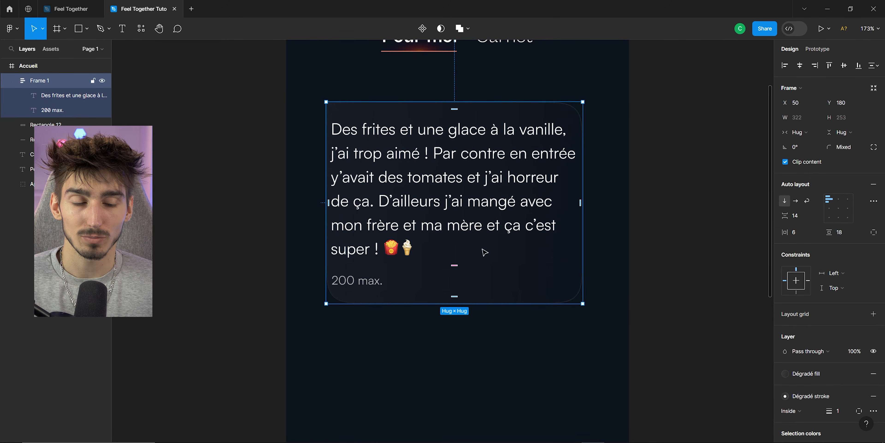
Set the auto layout frame's alignment to top right so the caption sits at the right.
click(839, 200)
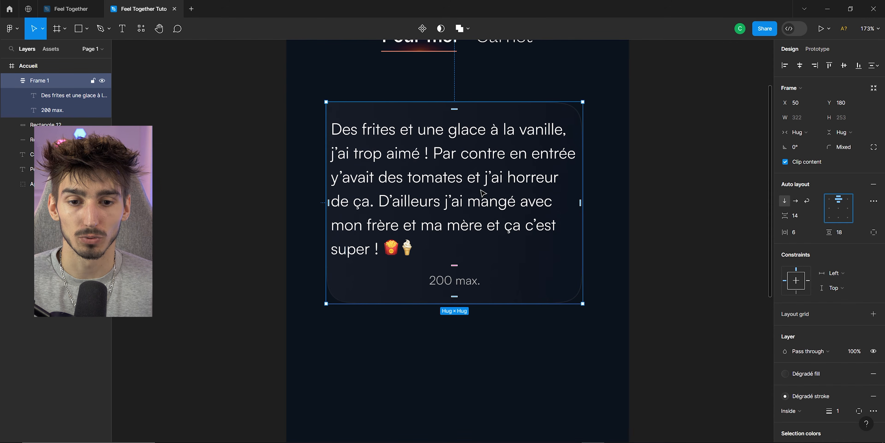
click(466, 168)
click(432, 282)
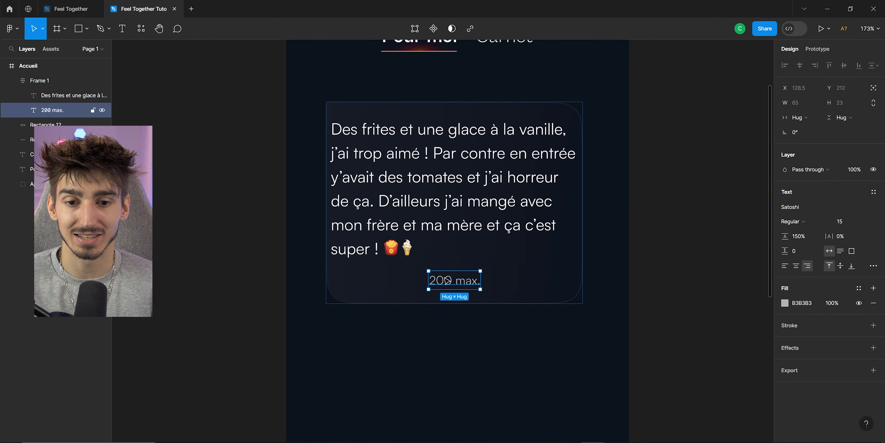
key(Escape)
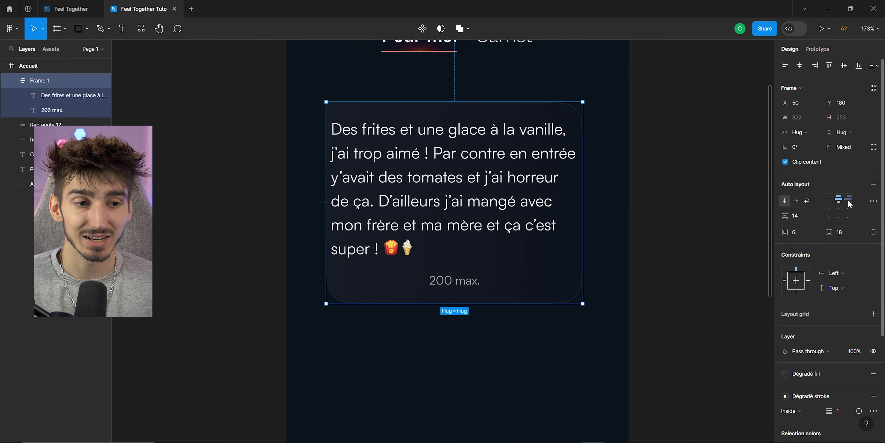
click(848, 200)
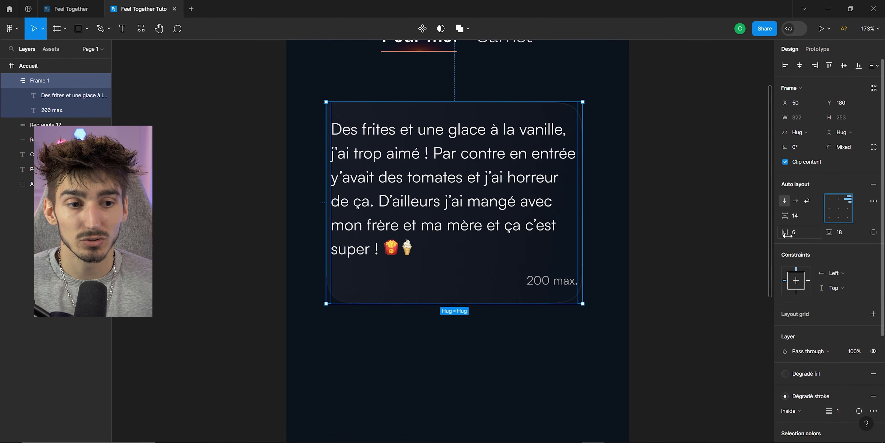
Set the frame's horizontal padding to 20 and its top padding to 16.
drag(788, 236, 802, 235)
drag(518, 270, 500, 279)
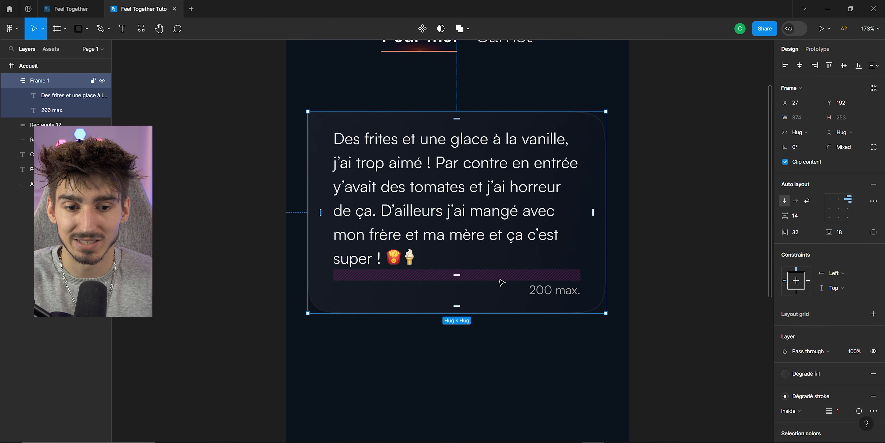
click(874, 232)
drag(829, 232, 834, 234)
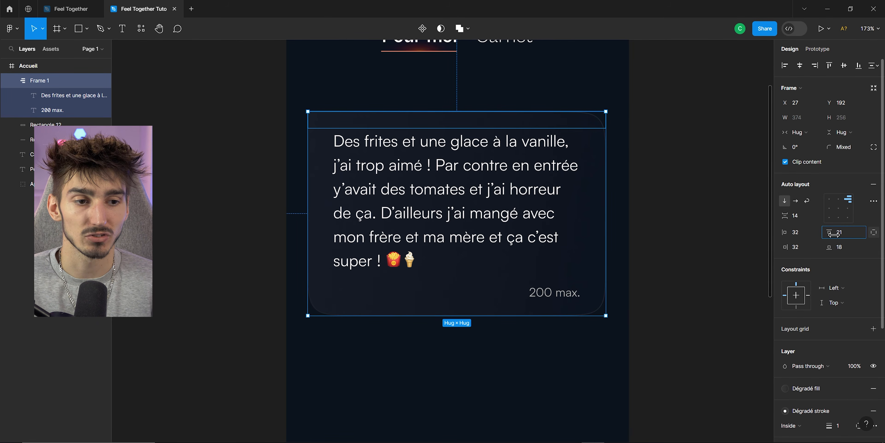
click(801, 235)
text(20)
key(Return)
key(Return)
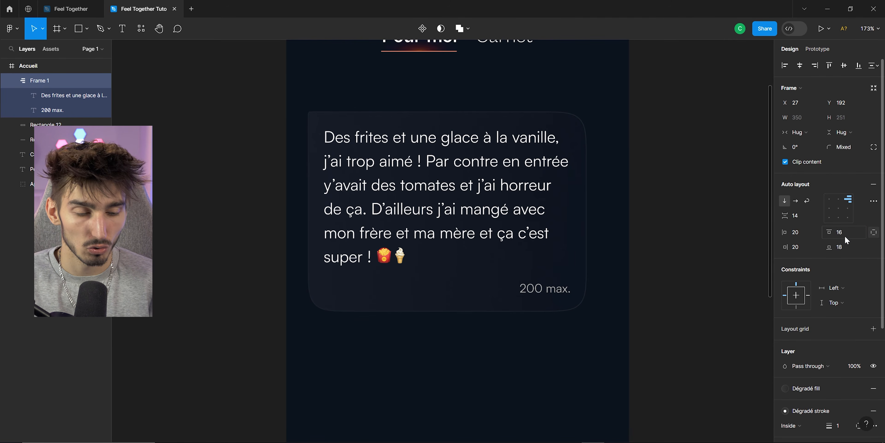
text(16)
key(Return)
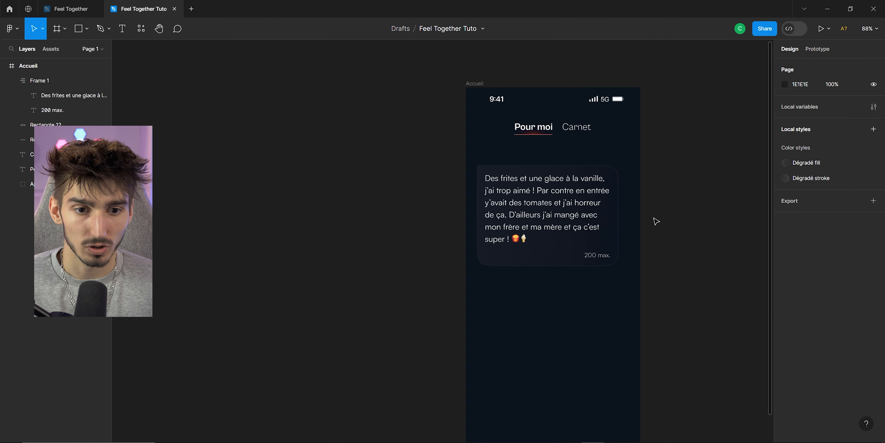
Compare with the reference design and rename the auto layout frame to bloc-texte.
scroll(656, 221, up, 2)
drag(574, 218, 582, 223)
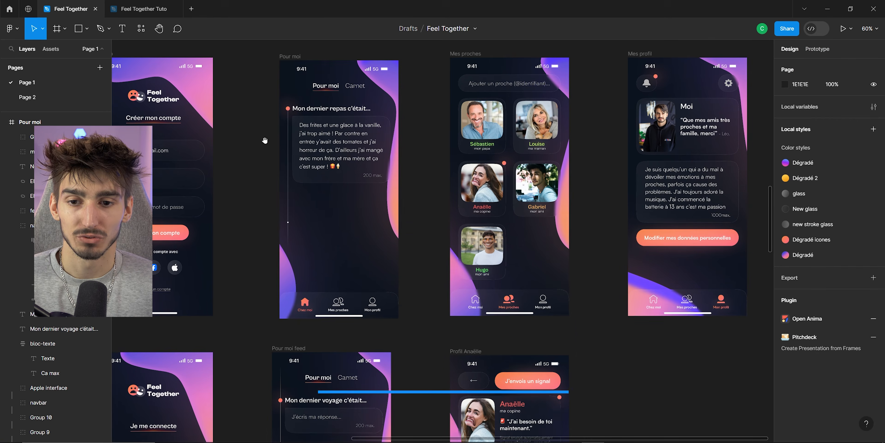
scroll(285, 232, up, 3)
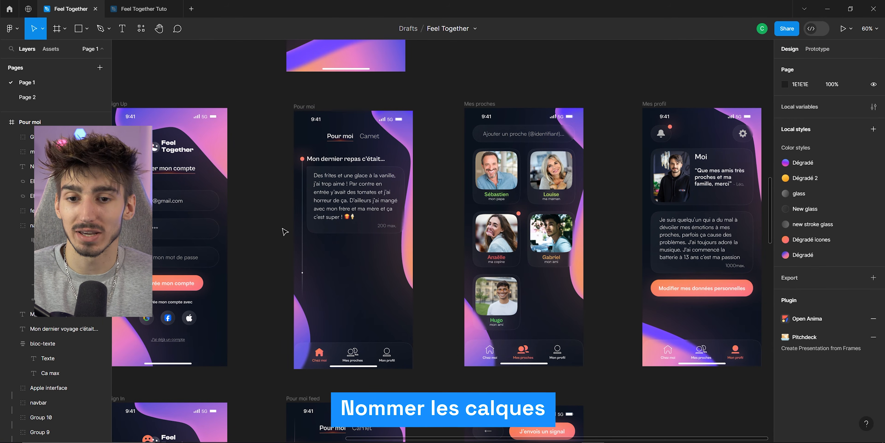
double_click(400, 135)
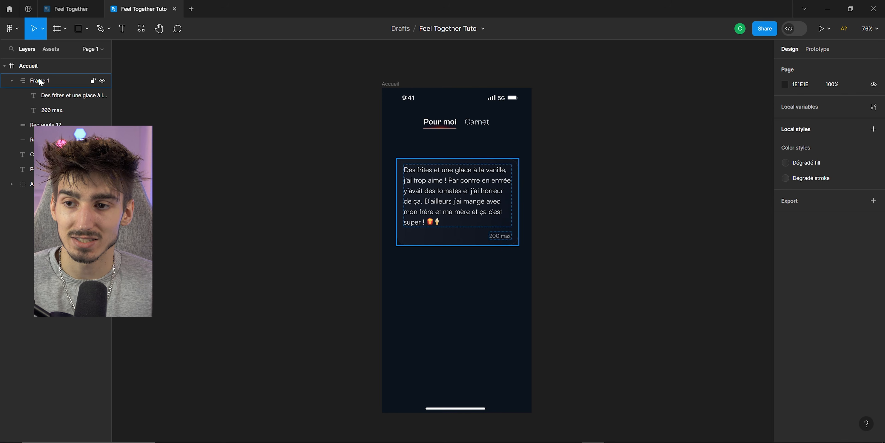
double_click(47, 84)
scroll(418, 197, up, 2)
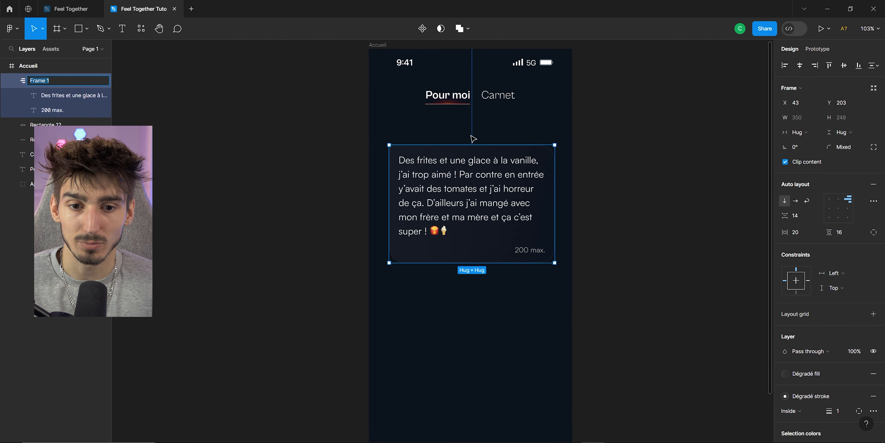
text(bloc-texte)
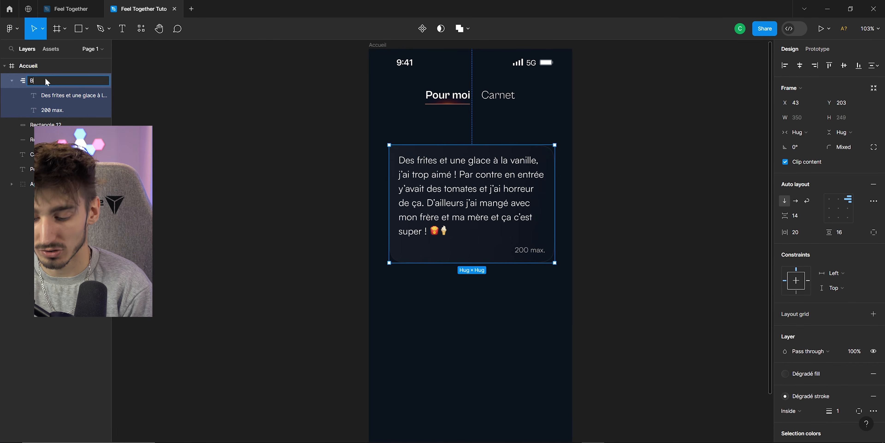
key(Return)
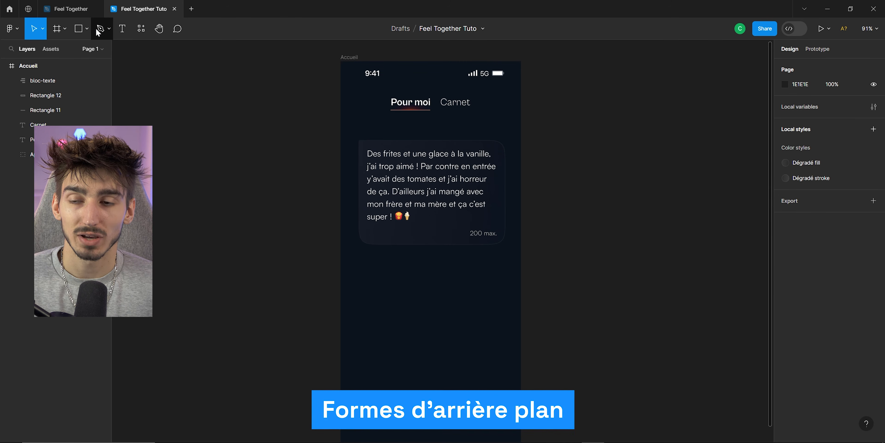
Pick the Pen tool to begin drawing background shapes on the screen.
click(99, 30)
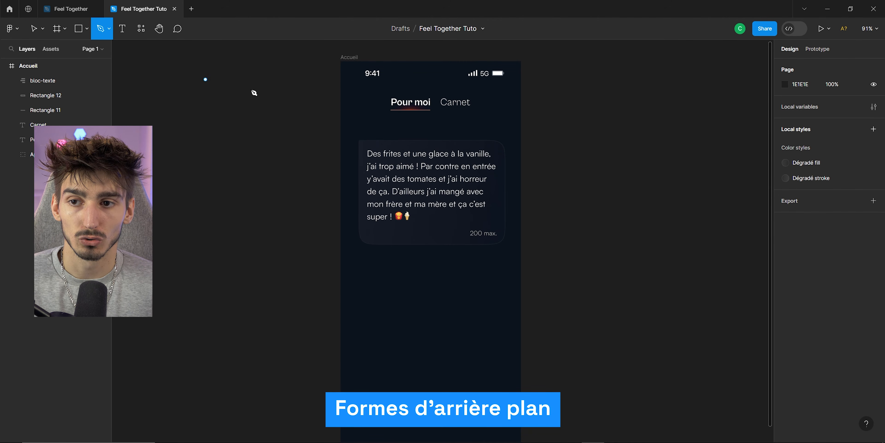
drag(472, 120, 413, 147)
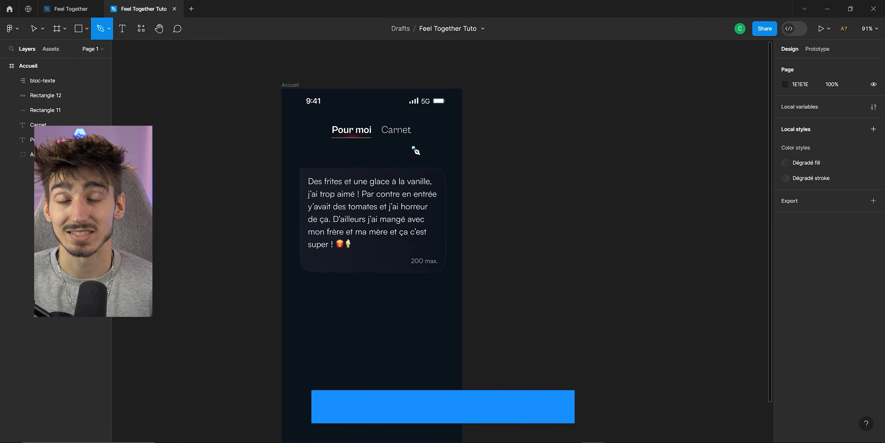
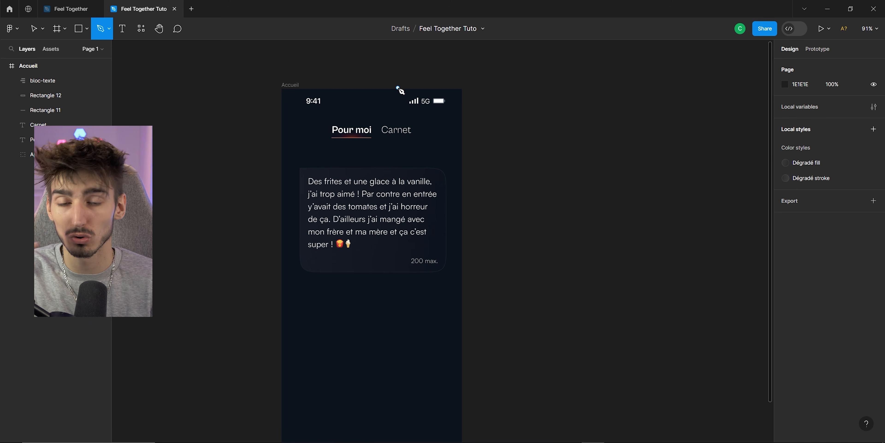
Draw a curved blob shape about 534 × 622 with the Pen tool over the screen's right edge, giving it a fill and no stroke.
drag(395, 81, 383, 106)
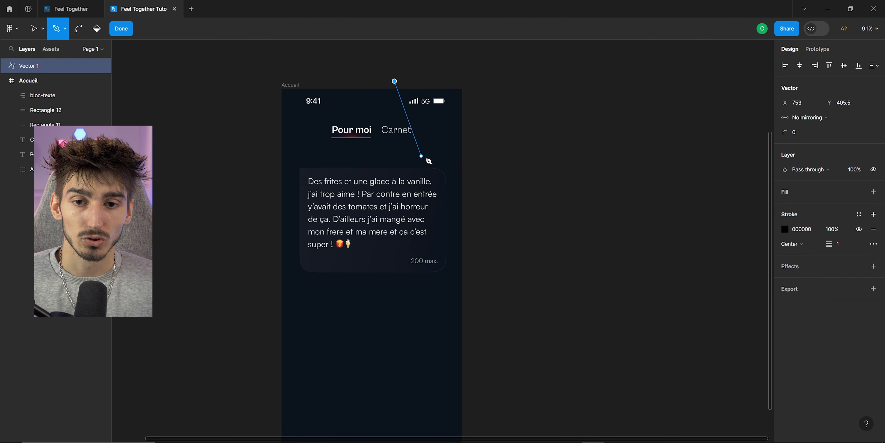
drag(428, 159, 498, 160)
drag(525, 221, 524, 230)
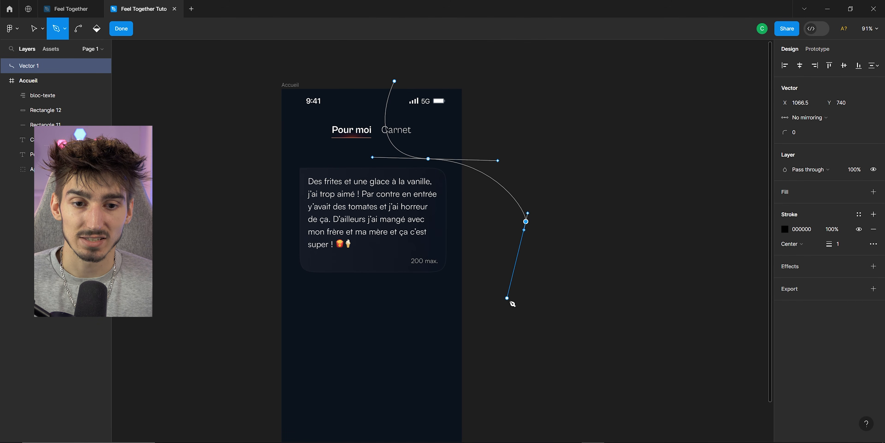
drag(593, 307, 618, 271)
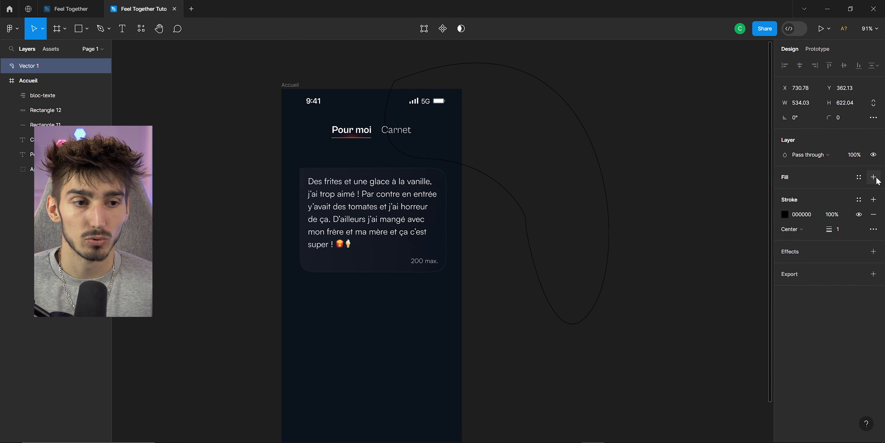
click(873, 178)
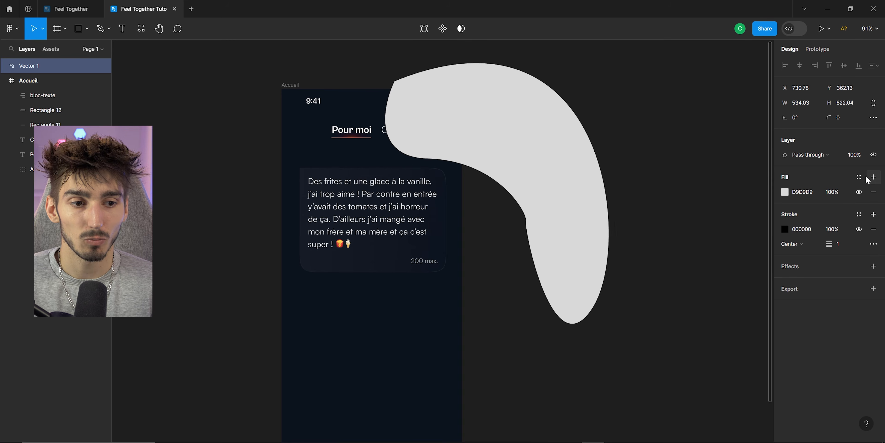
click(874, 229)
Adjust the inner curve point of the blob in vector edit mode to smooth its bend.
scroll(550, 249, up, 5)
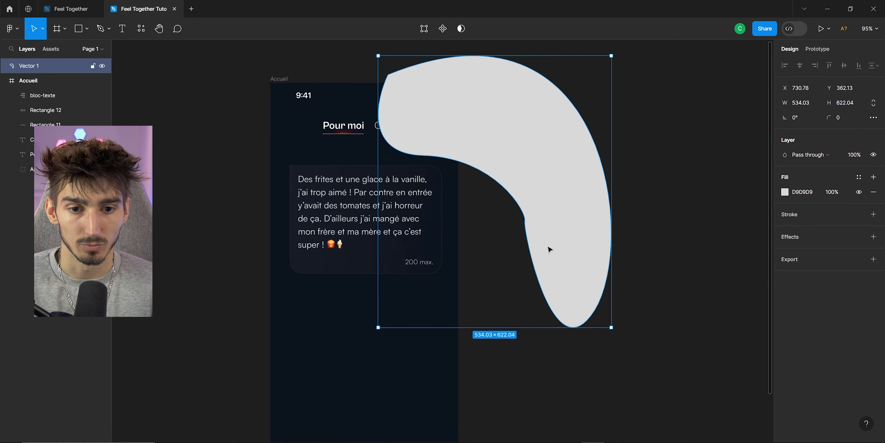
double_click(508, 187)
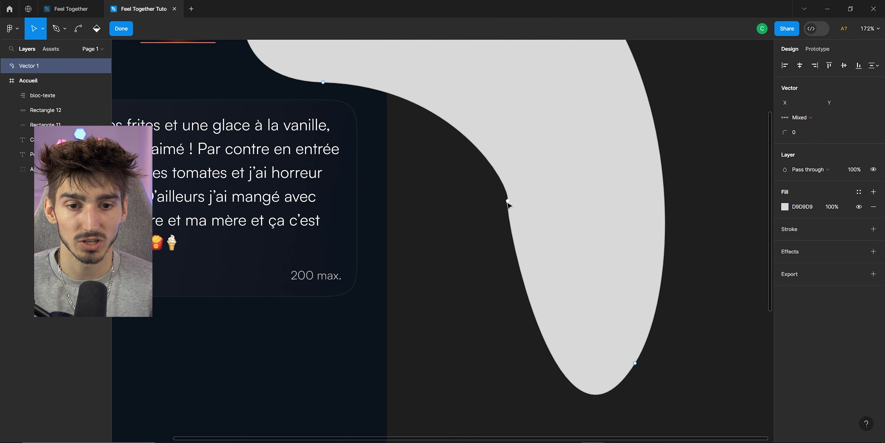
mouse_move(509, 203)
mouse_down()
mouse_move(500, 219)
mouse_move(494, 197)
mouse_up()
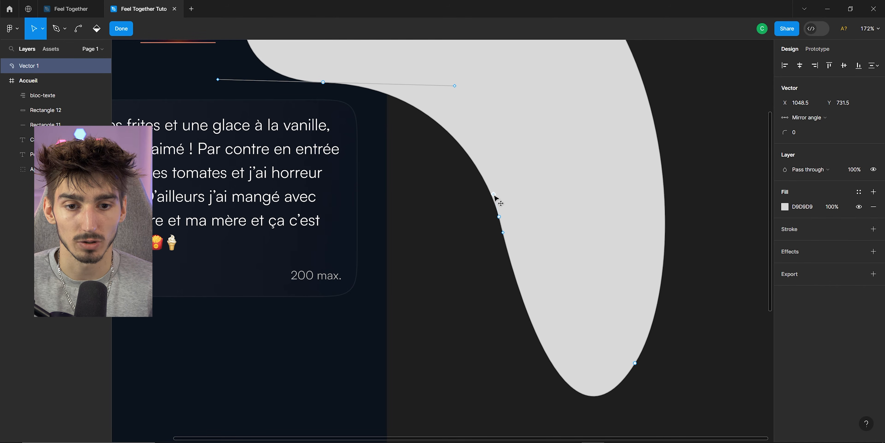
key(Escape)
scroll(247, 119, down, 5)
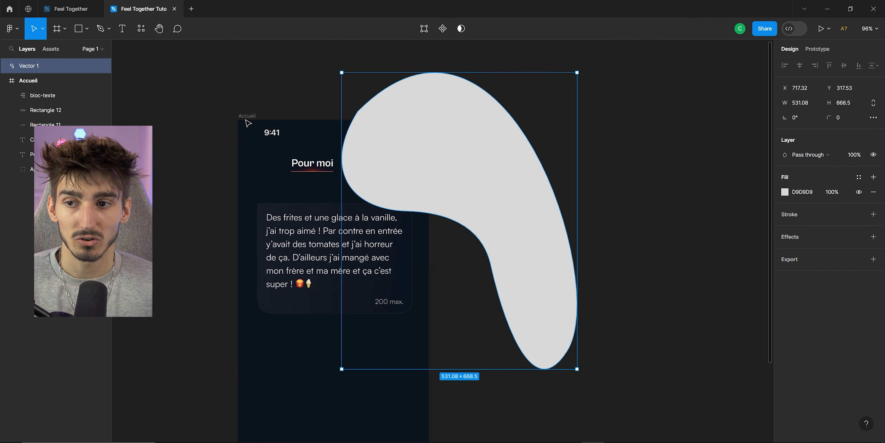
Move the blob layer into the Accueil frame so it is clipped by the screen.
click(27, 79)
drag(34, 71, 27, 175)
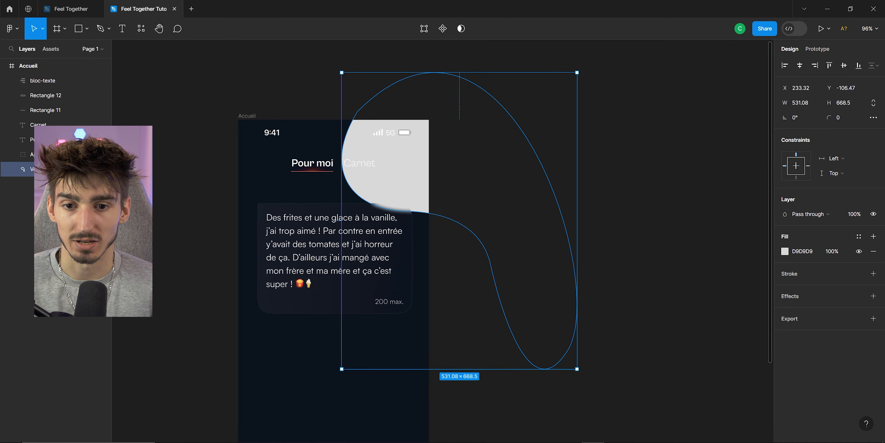
Rotate the blob about -36° and reposition it along the screen's right edge.
drag(579, 372, 469, 414)
mouse_move(422, 163)
mouse_down()
mouse_move(406, 215)
mouse_move(418, 240)
mouse_move(421, 198)
mouse_move(422, 210)
mouse_move(401, 227)
mouse_move(414, 203)
mouse_move(405, 191)
mouse_move(409, 166)
mouse_up()
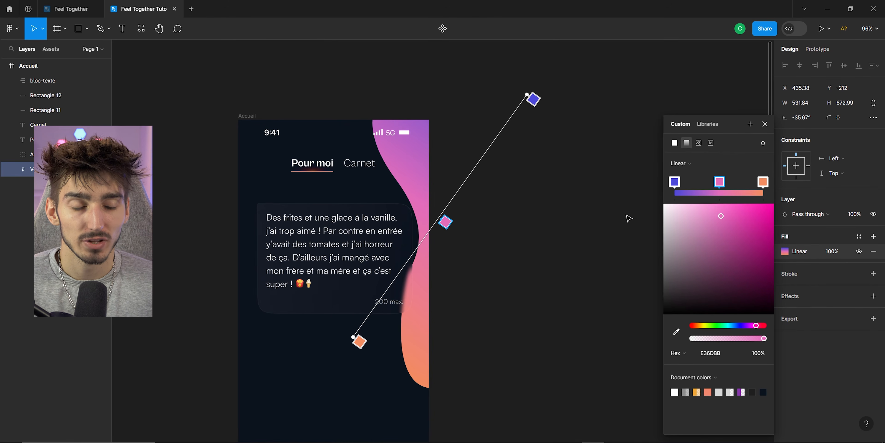
Reorient the blob's linear gradient fill handles so the gradient runs nearly vertically down the shape.
click(681, 184)
click(720, 183)
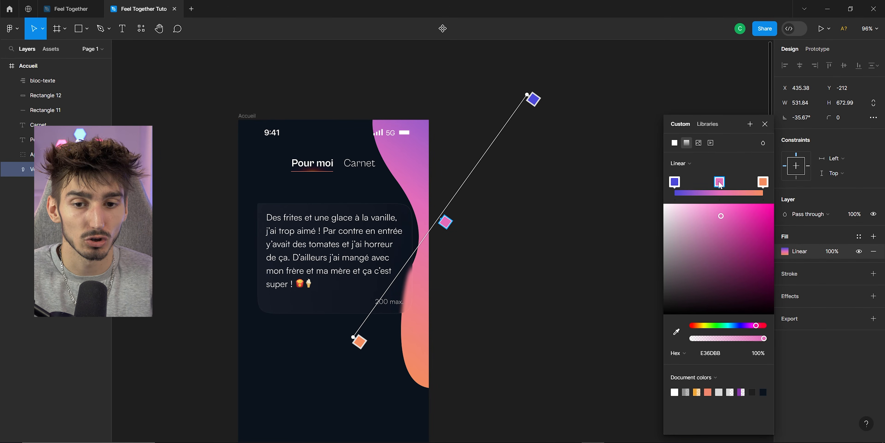
drag(533, 99, 447, 104)
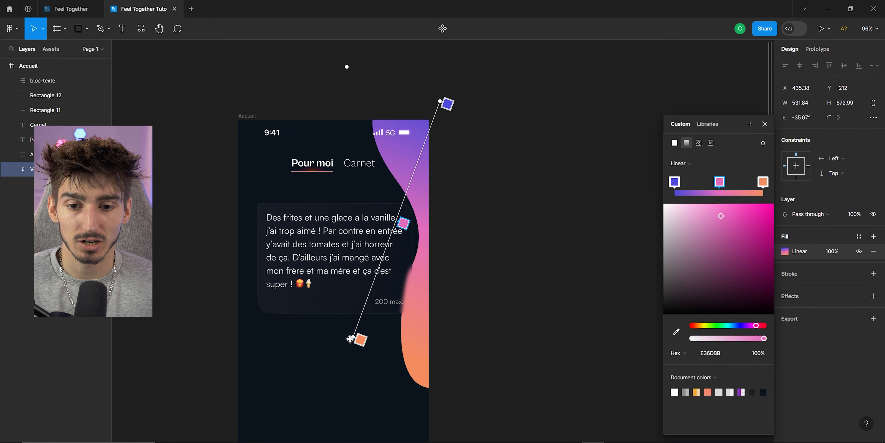
drag(361, 342, 443, 373)
drag(447, 103, 419, 107)
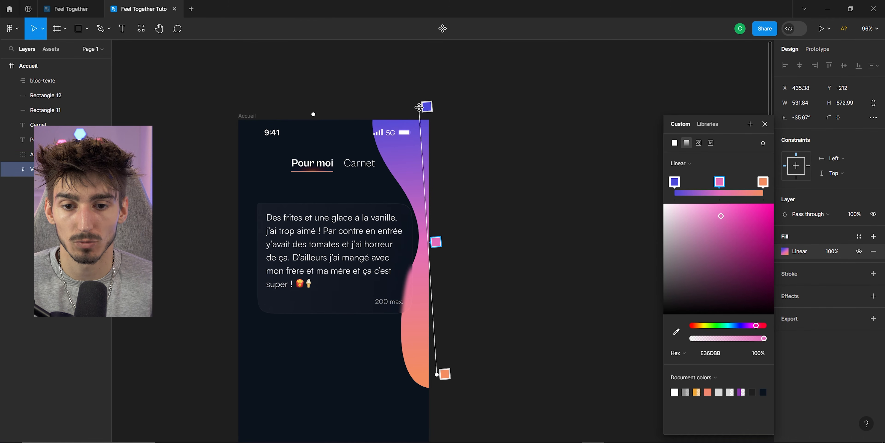
click(505, 164)
Examine the background shapes on the Pour moi screen in the reference Feel Together file.
click(75, 9)
scroll(410, 168, up, 8)
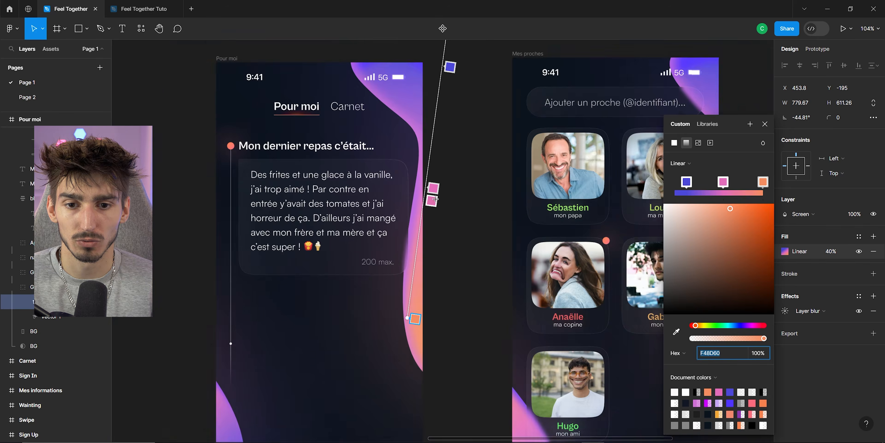
scroll(411, 169, up, 5)
scroll(405, 223, down, 5)
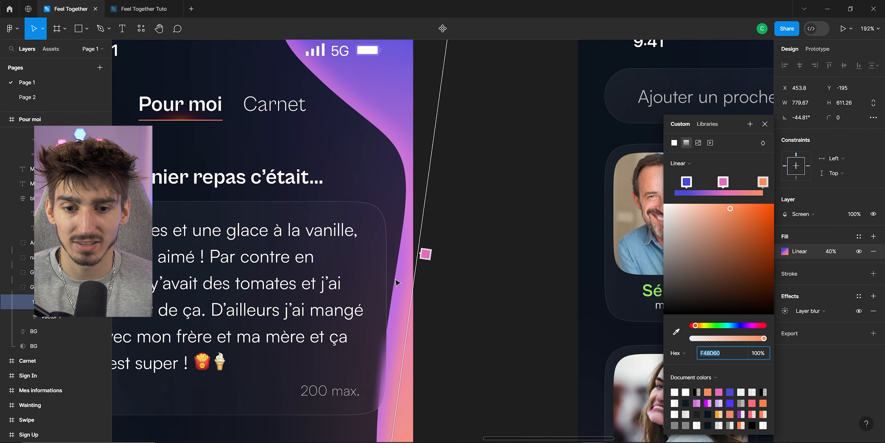
scroll(410, 247, down, 8)
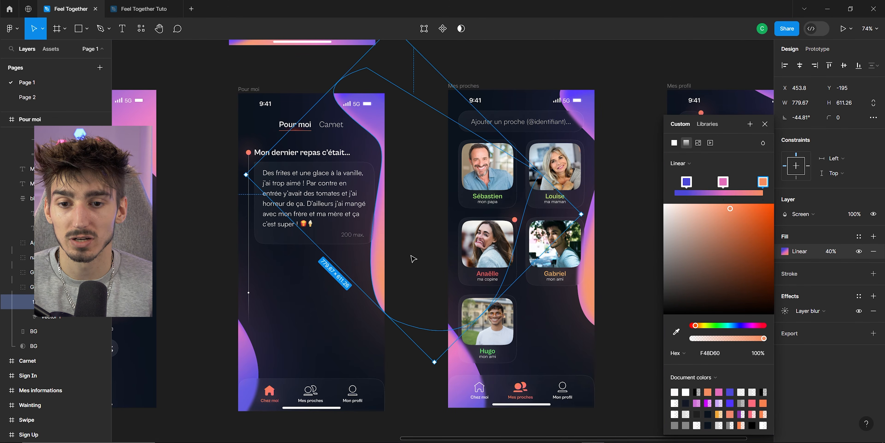
scroll(206, 124, up, 2)
click(236, 150)
scroll(327, 161, up, 4)
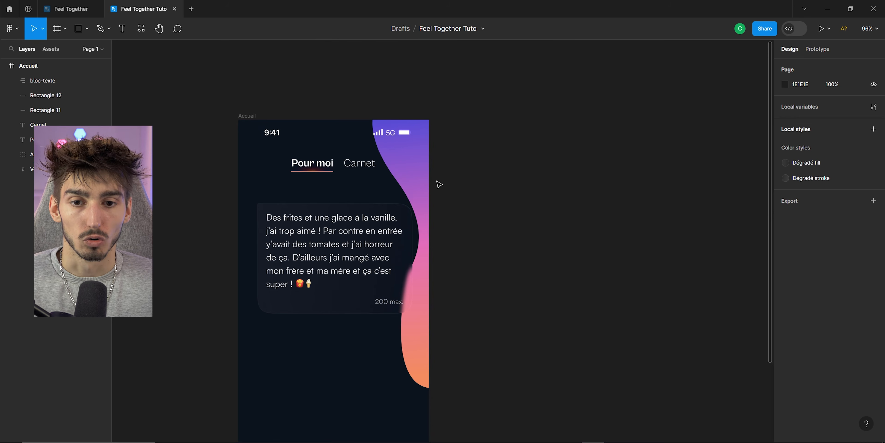
Add an inner shadow effect to the blob and set its blend mode to Screen.
click(421, 181)
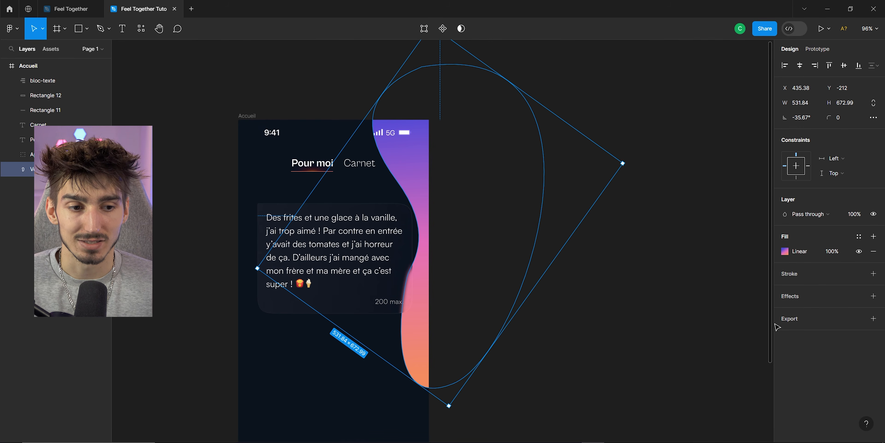
click(802, 300)
click(801, 311)
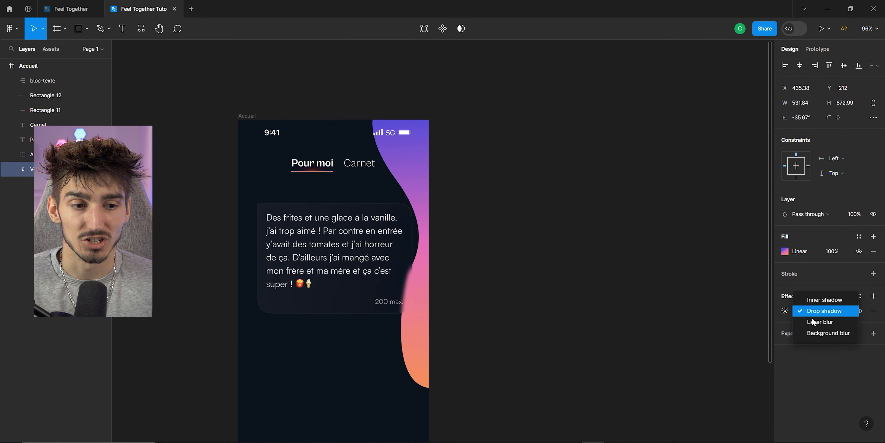
click(817, 300)
click(785, 311)
click(749, 313)
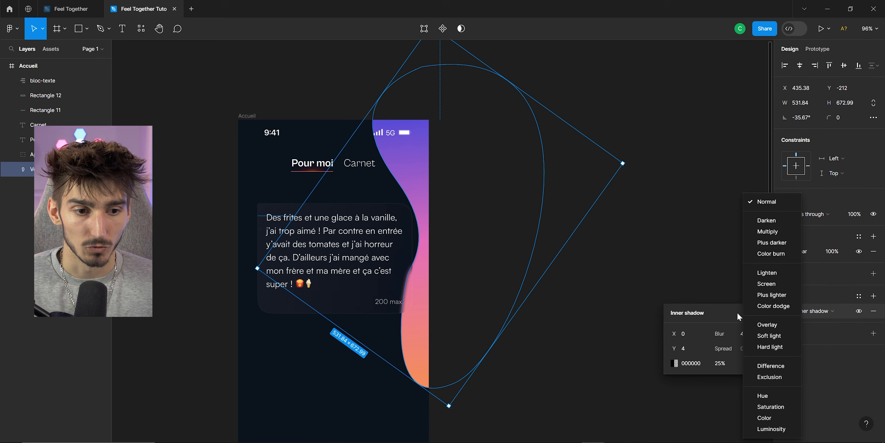
click(762, 286)
Set the inner shadow colour to F2896D by sampling the blob with the eyedropper, and adjust its X offset.
click(674, 363)
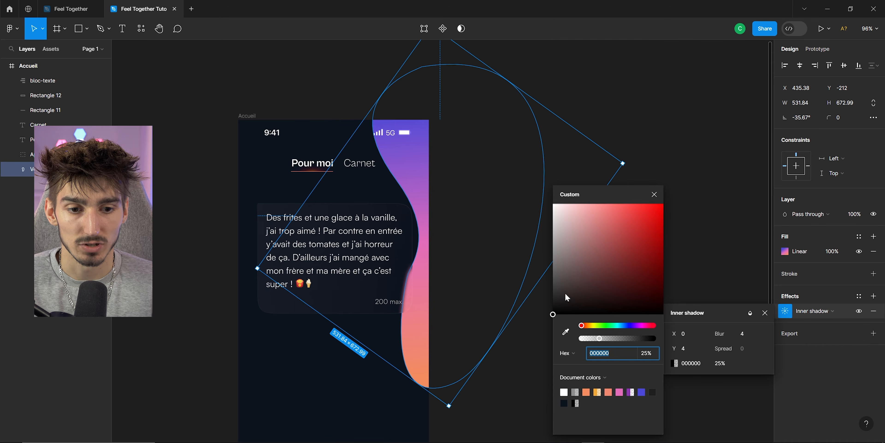
click(566, 331)
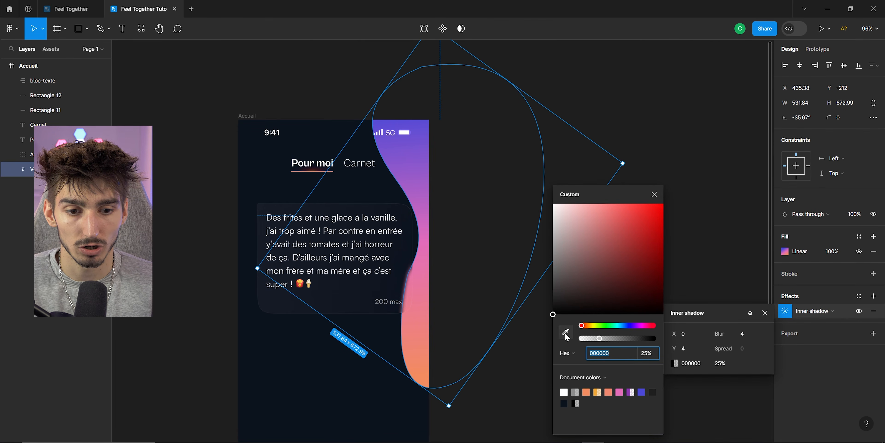
click(419, 335)
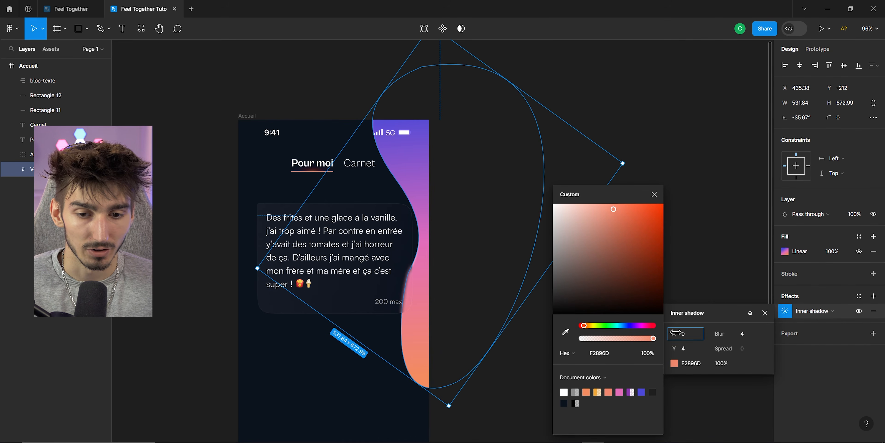
drag(675, 335, 803, 343)
click(508, 398)
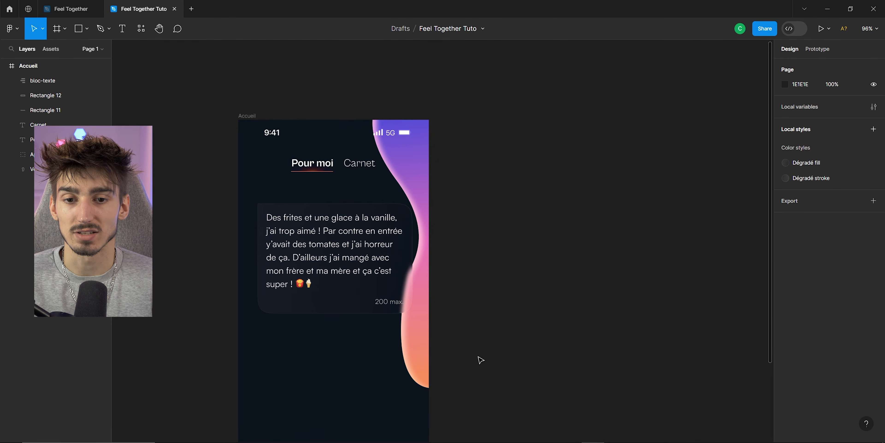
Compare the blob with the reference Pour moi screen in the Feel Together file.
click(72, 8)
scroll(301, 215, up, 2)
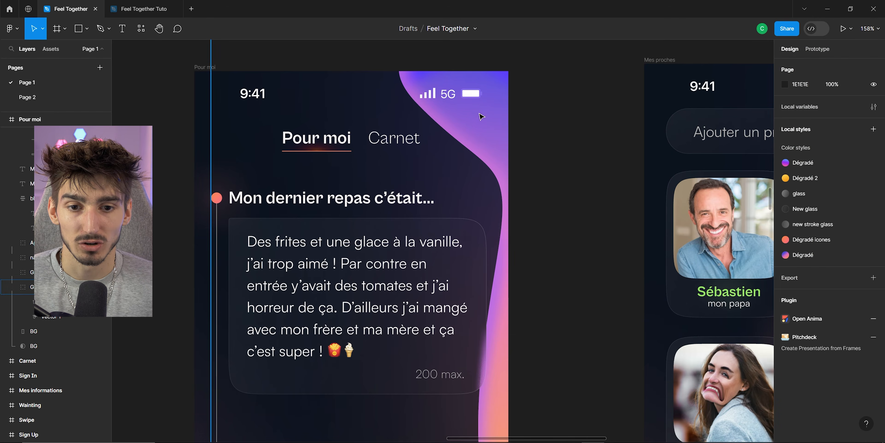
scroll(409, 213, down, 1)
scroll(497, 296, down, 3)
key(ctrl+Tab)
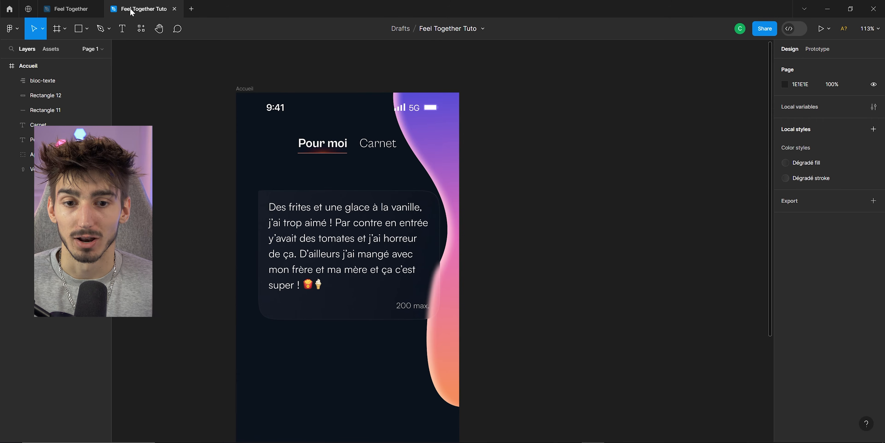
Duplicate the blob and add a layer blur of 100 to the copy.
click(449, 364)
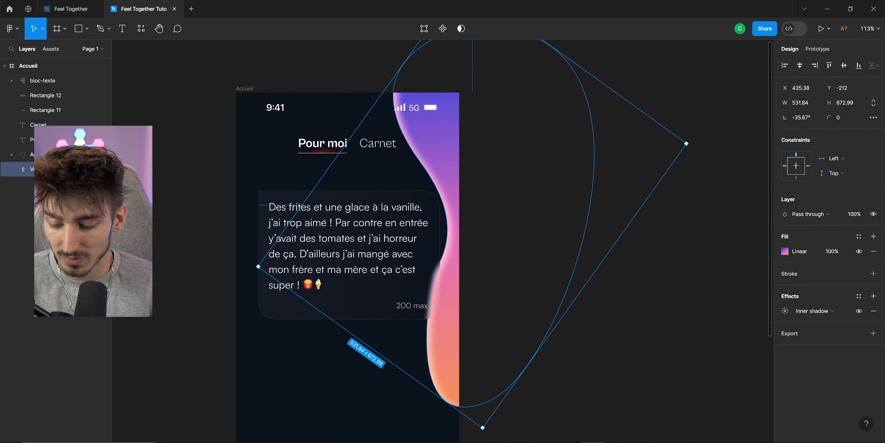
key(ctrl+d)
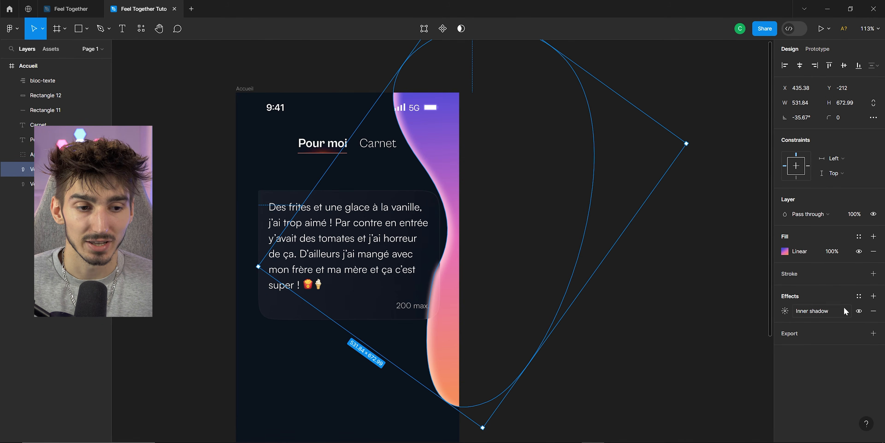
click(873, 296)
click(821, 310)
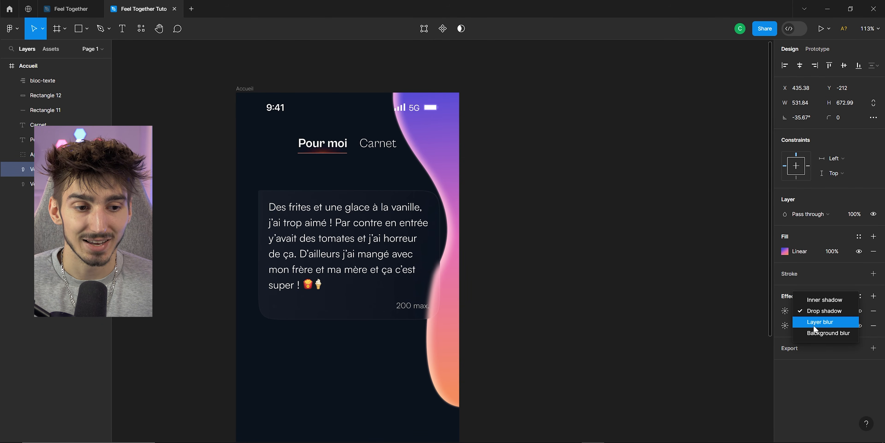
click(820, 321)
drag(675, 334, 856, 337)
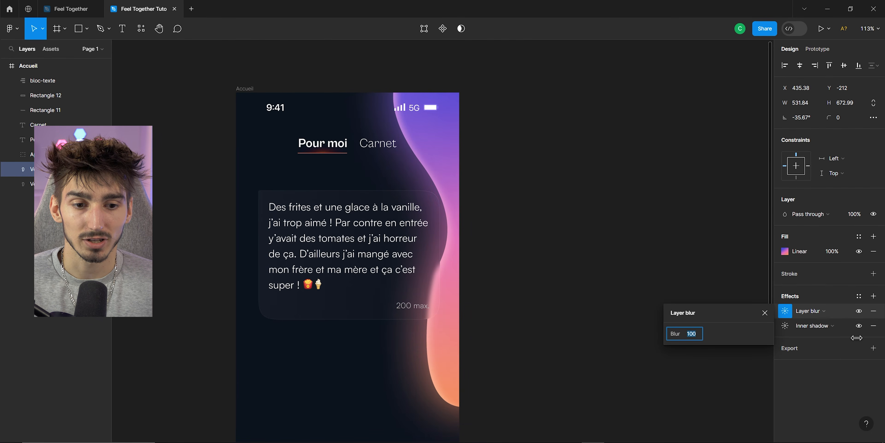
drag(674, 333, 703, 355)
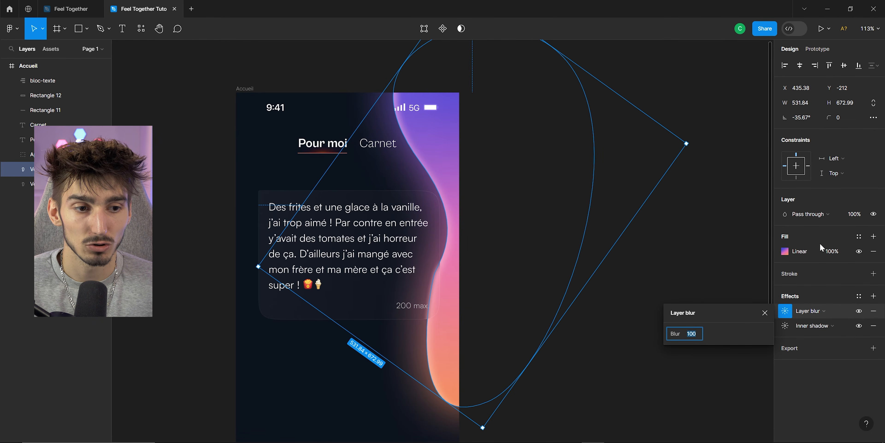
Set the blurred copy's blend mode to Screen, its opacity to 38% and its blur to 360.
click(809, 215)
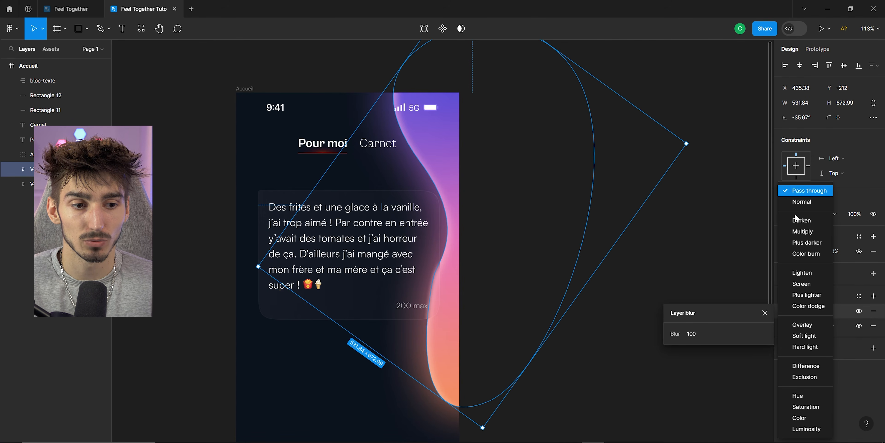
click(796, 284)
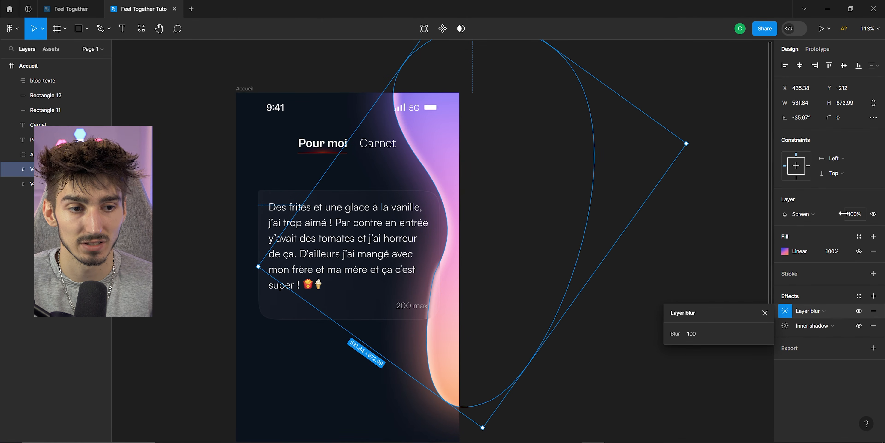
drag(844, 213, 822, 213)
drag(676, 333, 816, 331)
drag(56, 324, 343, 326)
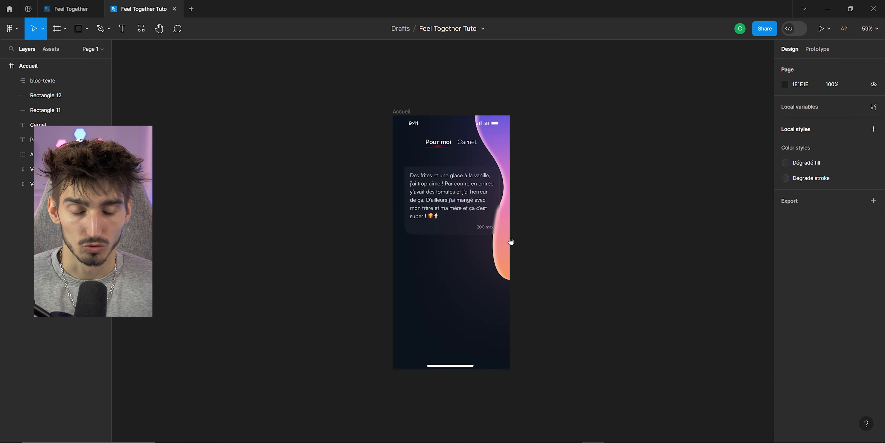
Examine the navigation bar on the reference Pour moi screen.
scroll(508, 236, up, 3)
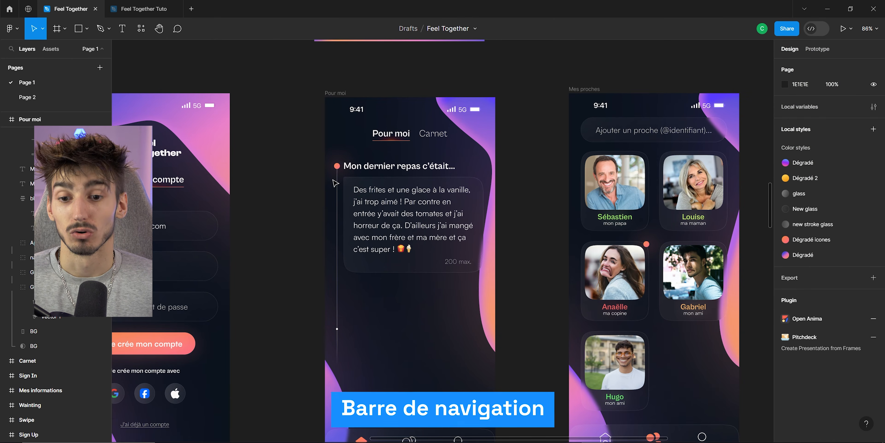
scroll(335, 182, down, 5)
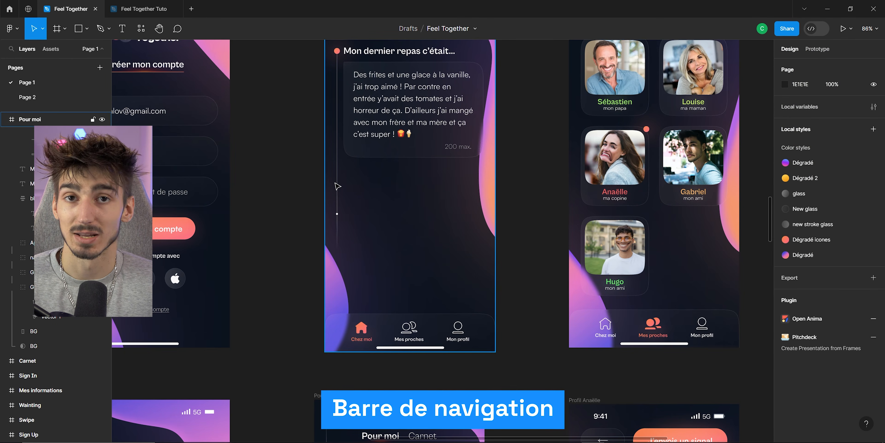
Draw a 430 × 90 rectangle spanning the bottom edge of the Accueil frame for the navigation bar.
scroll(337, 185, up, 5)
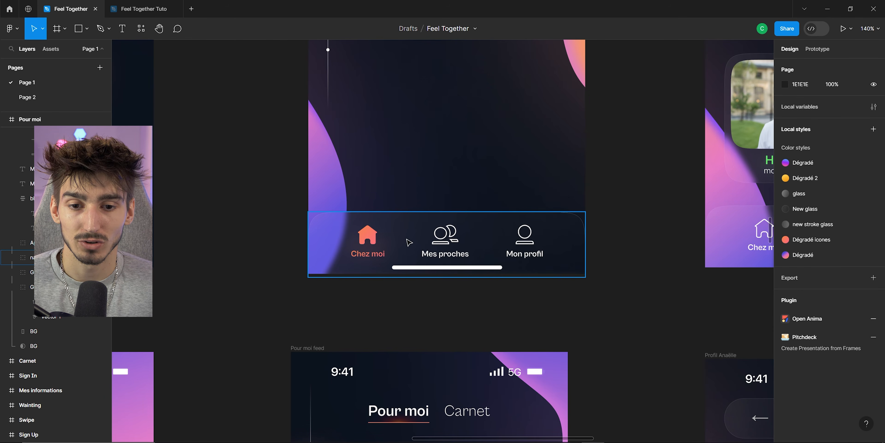
scroll(336, 228, up, 1)
key(ctrl+Tab)
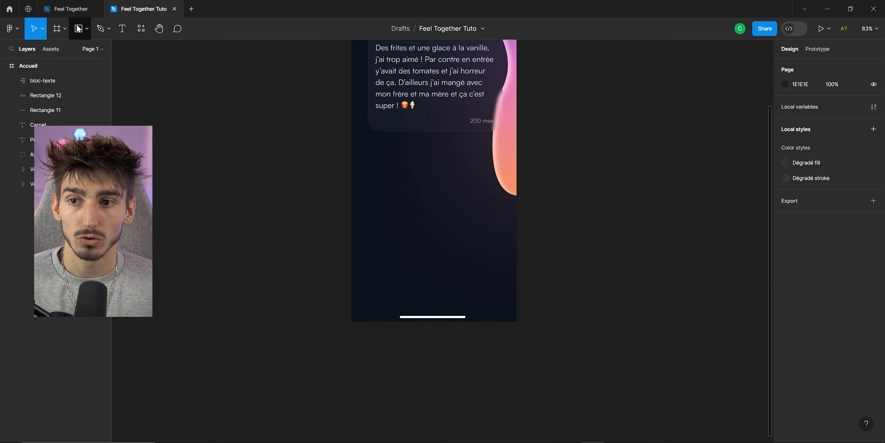
key(r)
mouse_move(337, 264)
mouse_down()
mouse_move(548, 311)
mouse_move(549, 290)
mouse_up()
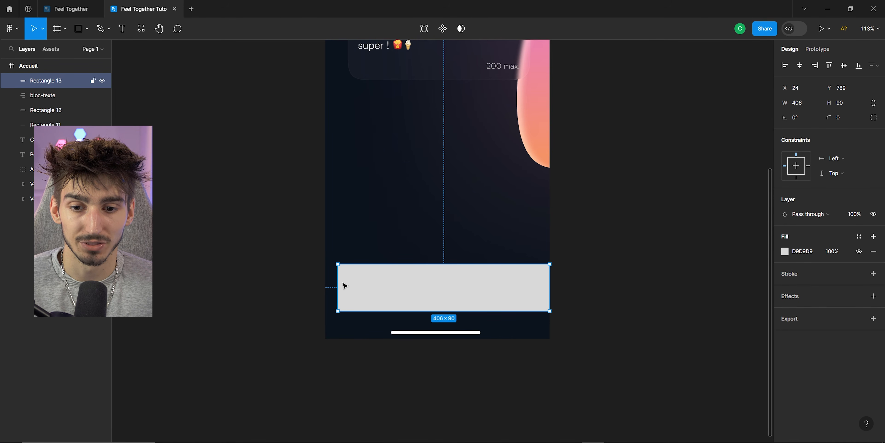
drag(337, 281, 326, 280)
drag(393, 291, 393, 322)
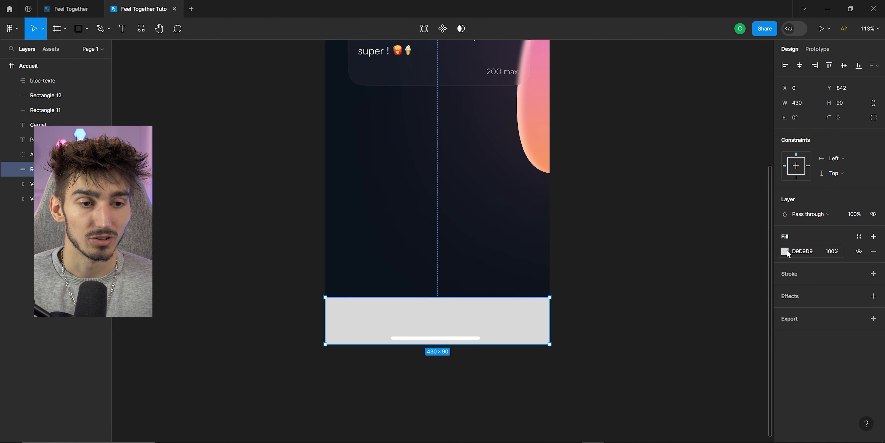
Apply the Dégradé fill style to the navbar rectangle and add a Dégradé stroke style at weight 0.4.
click(785, 251)
click(707, 175)
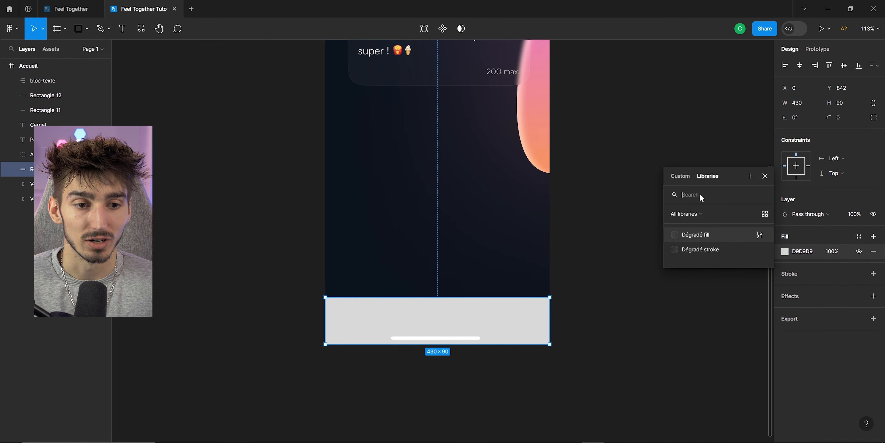
click(698, 235)
click(874, 258)
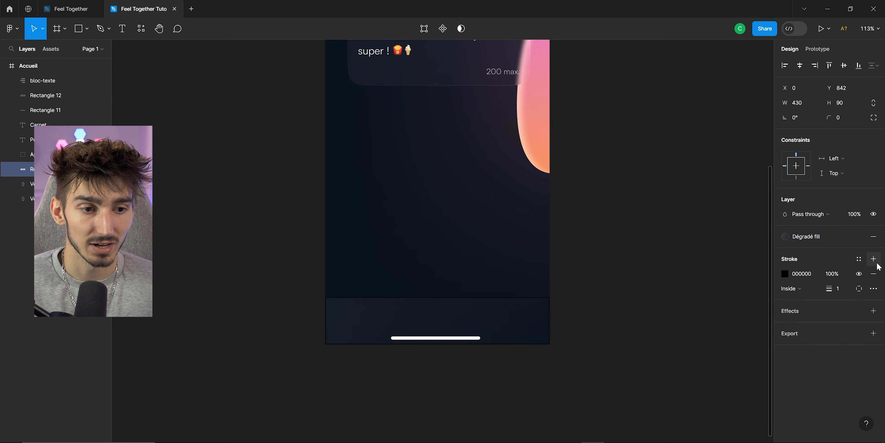
click(785, 273)
click(707, 176)
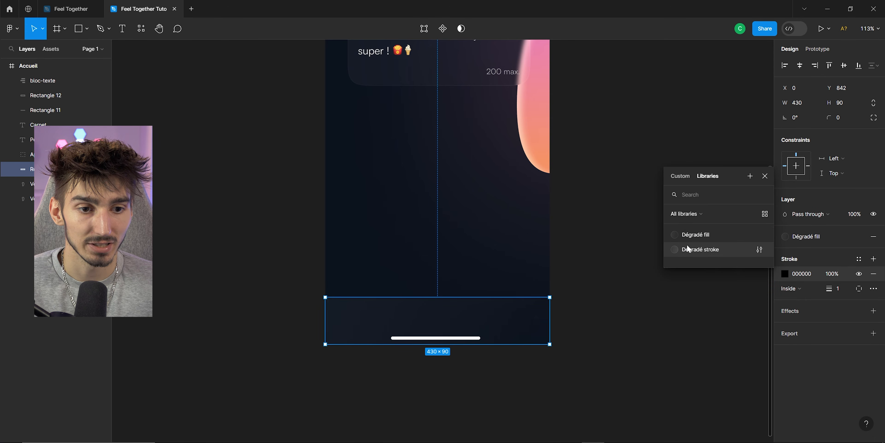
click(697, 248)
click(845, 275)
text(0.5)
key(Return)
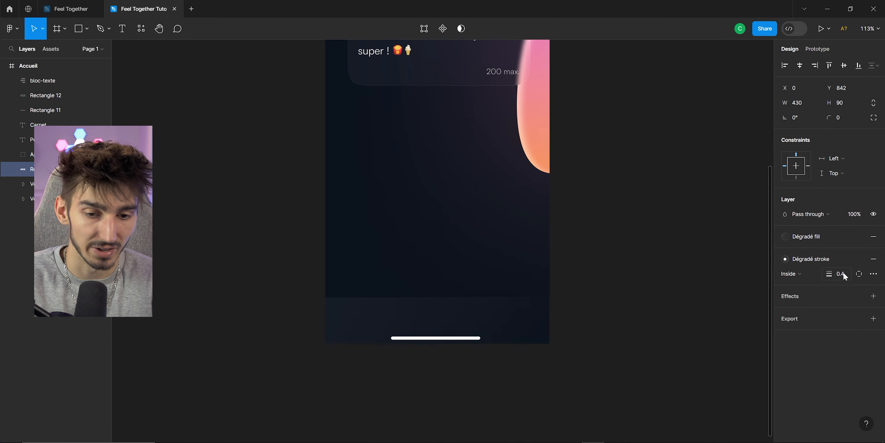
Set the navbar rectangle's corner radius to 30.
click(654, 272)
scroll(451, 337, up, 4)
click(476, 297)
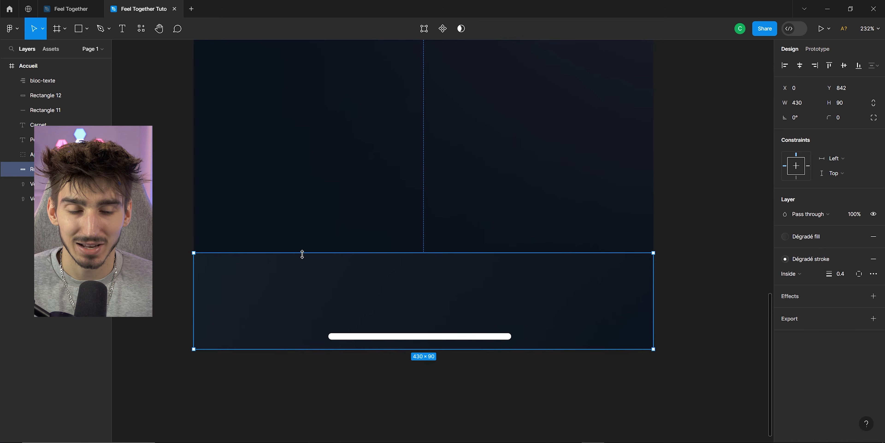
click(847, 119)
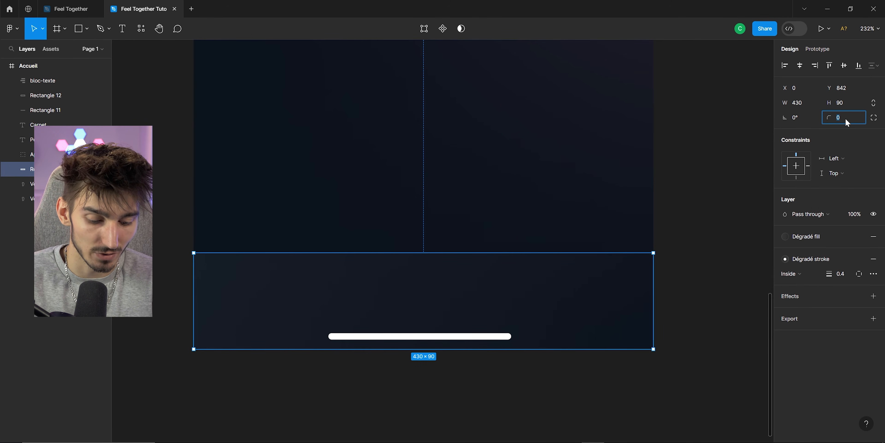
text(30)
key(Return)
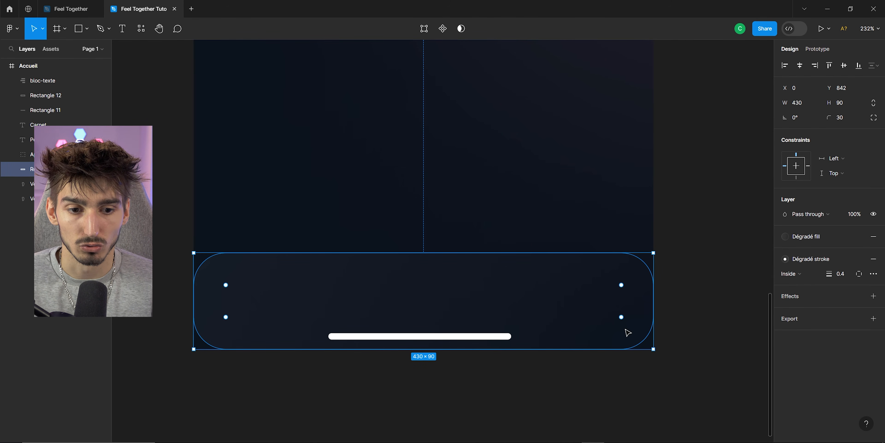
Set the navbar rectangle's bottom-left and bottom-right corner radii to 0.
click(874, 117)
click(689, 156)
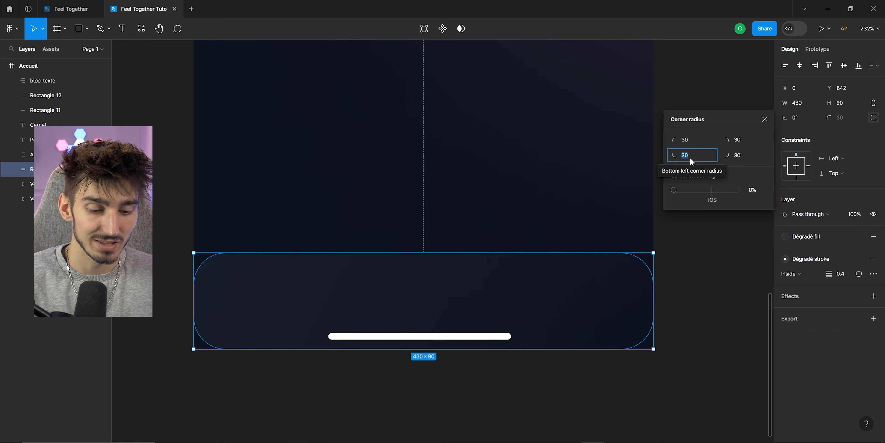
text(0)
key(Return)
text(0)
key(Return)
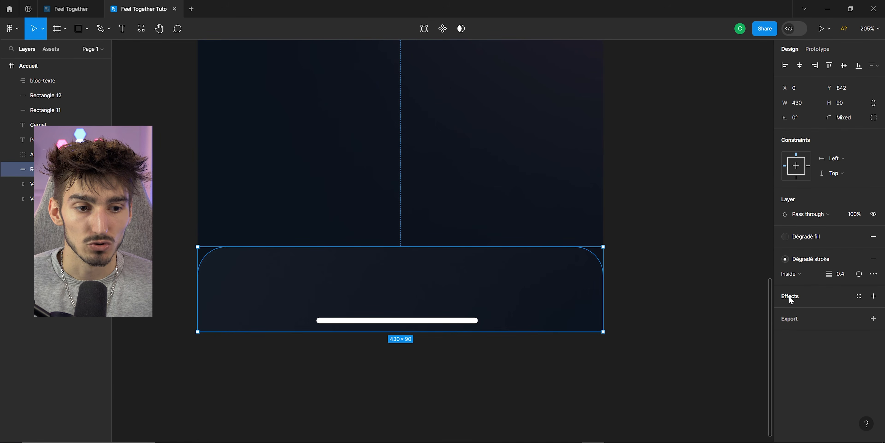
Add a Background blur effect to the navbar rectangle.
click(789, 295)
click(786, 311)
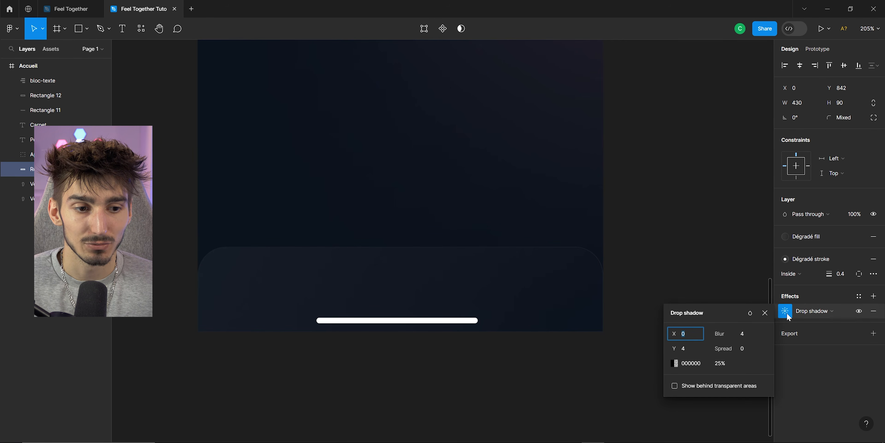
click(806, 311)
click(810, 335)
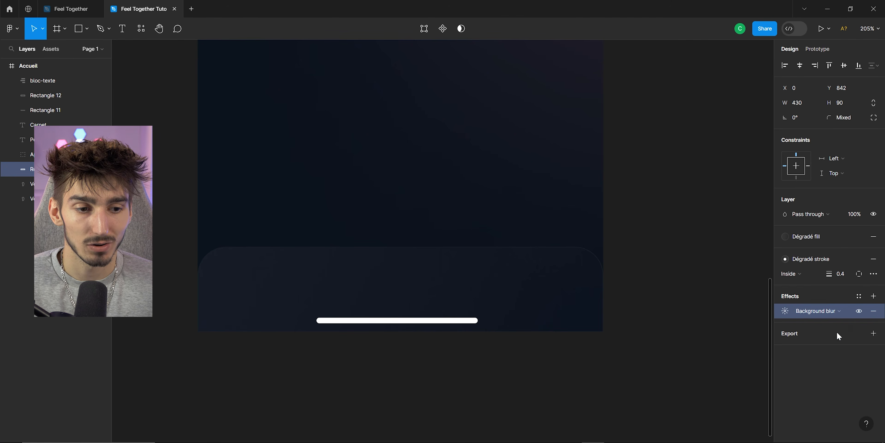
click(787, 311)
click(667, 234)
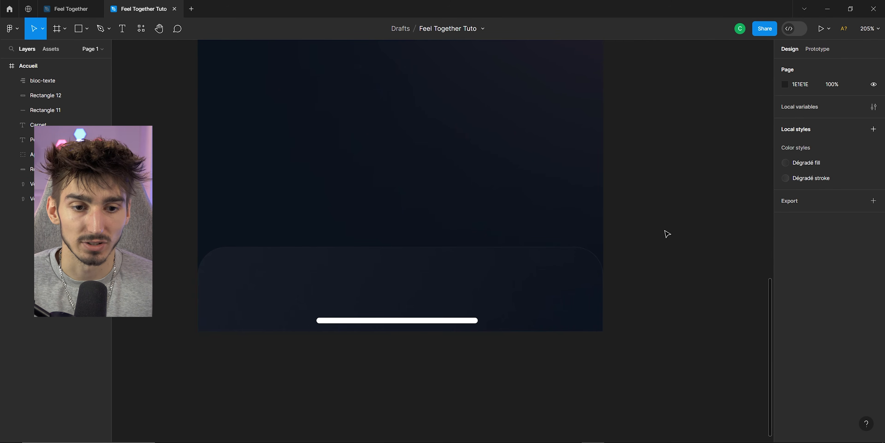
Compare the navbar with the reference Pour moi screen's navigation bar.
click(71, 9)
ctrl+scroll(584, 251, down, 5)
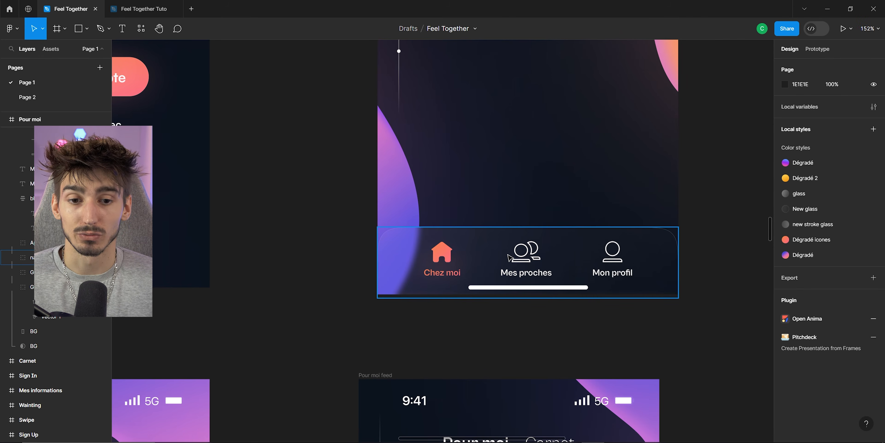
click(161, 9)
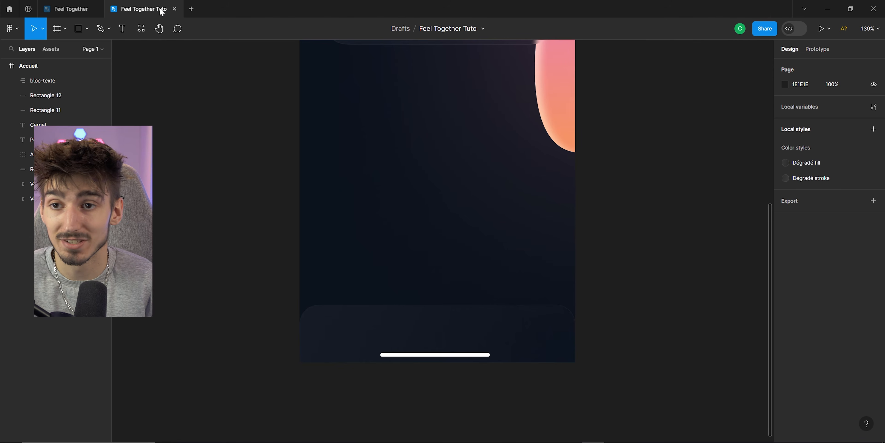
key(p)
ctrl+scroll(217, 206, up, 3)
click(181, 188)
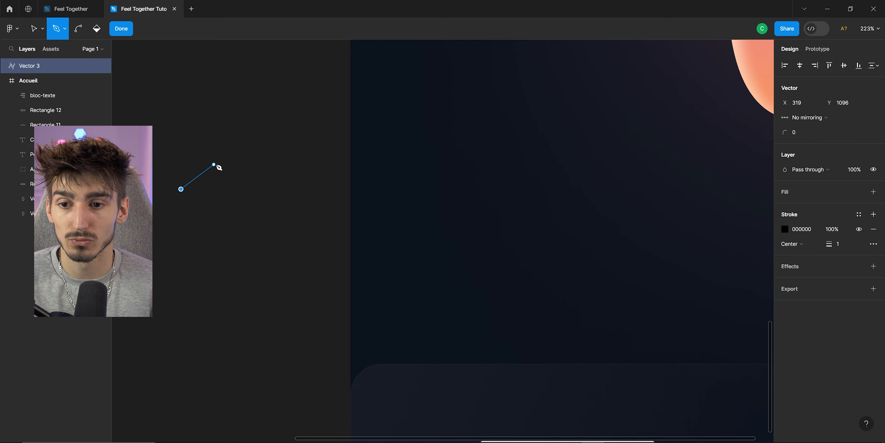
drag(217, 164, 232, 222)
click(182, 187)
ctrl+scroll(182, 192, up, 10)
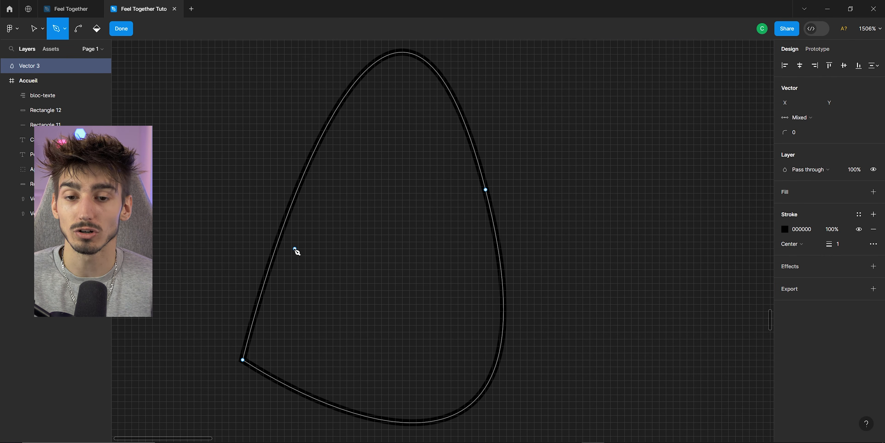
drag(419, 345, 386, 311)
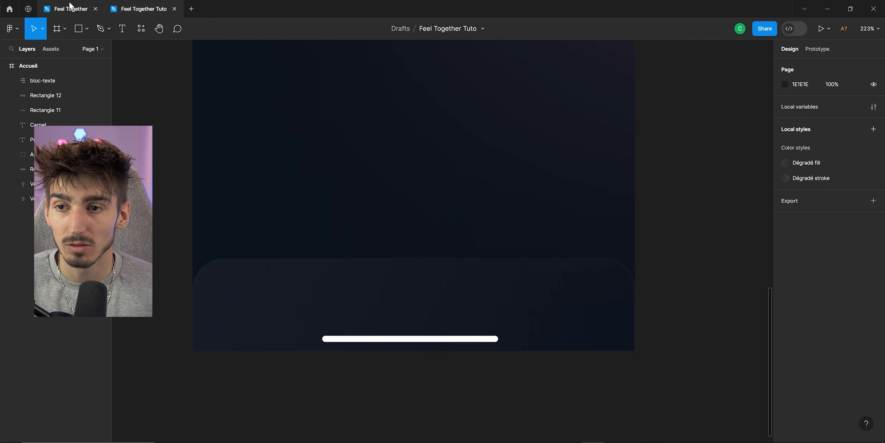
Search the plugins for iconduck and open the Open Iconic Icon Set by Iconduck plugin.
click(71, 8)
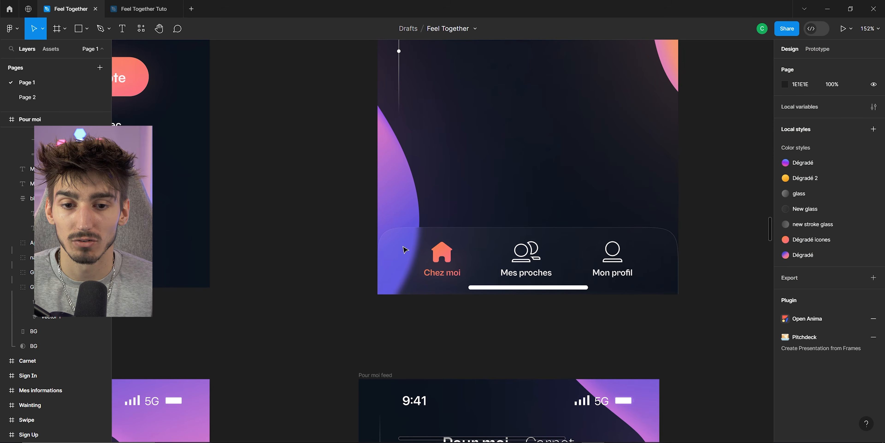
ctrl+scroll(404, 249, up, 3)
click(123, 6)
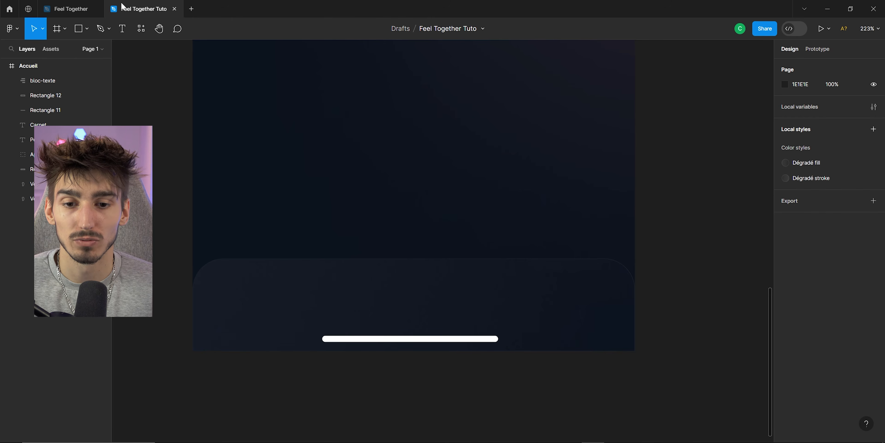
click(142, 29)
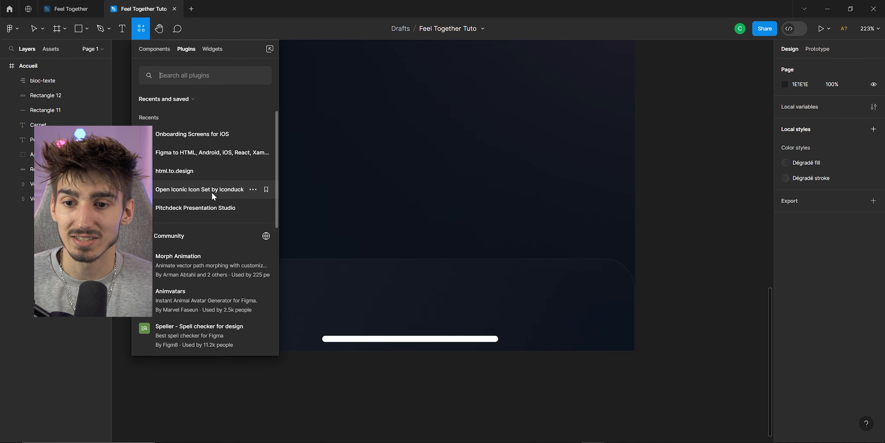
click(178, 76)
text(iconduck)
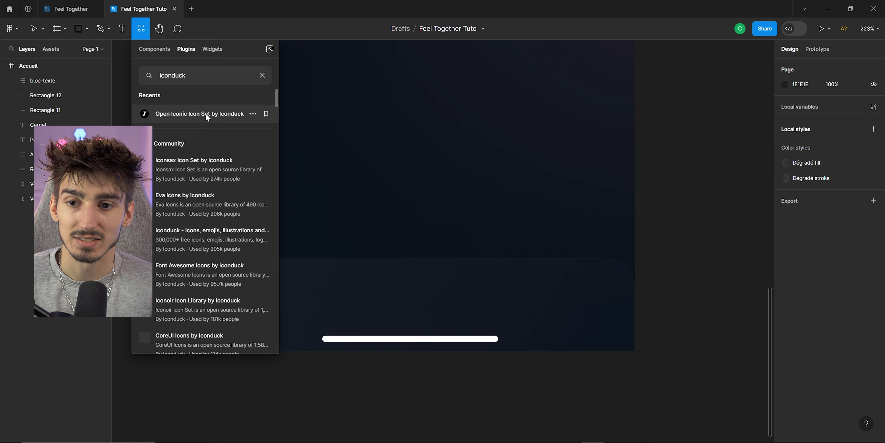
click(205, 113)
Insert the home icon into the navbar and size it 34 × 30 with a linear gradient fill.
scroll(671, 182, down, 10)
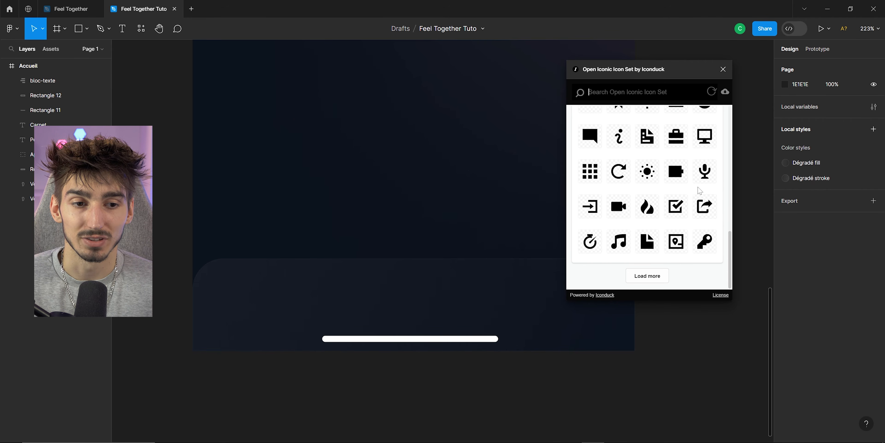
scroll(663, 172, up, 10)
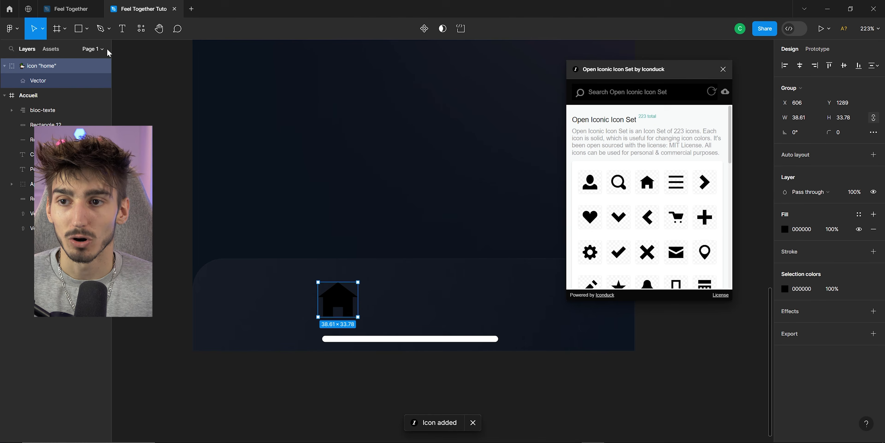
click(74, 10)
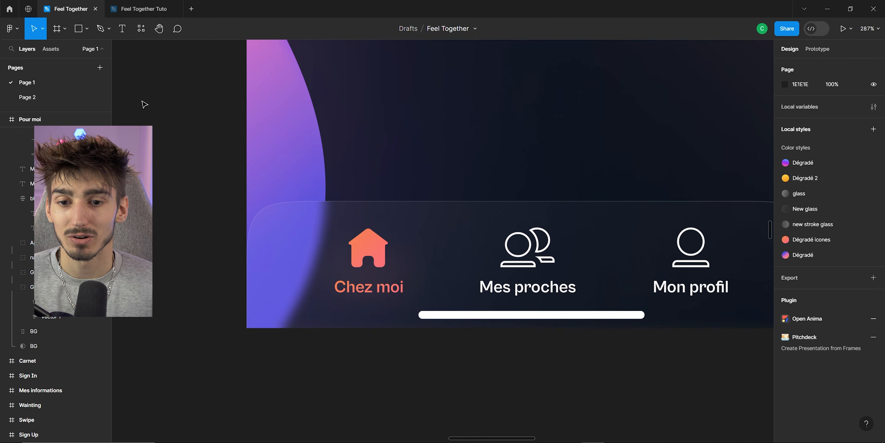
scroll(382, 283, up, 4)
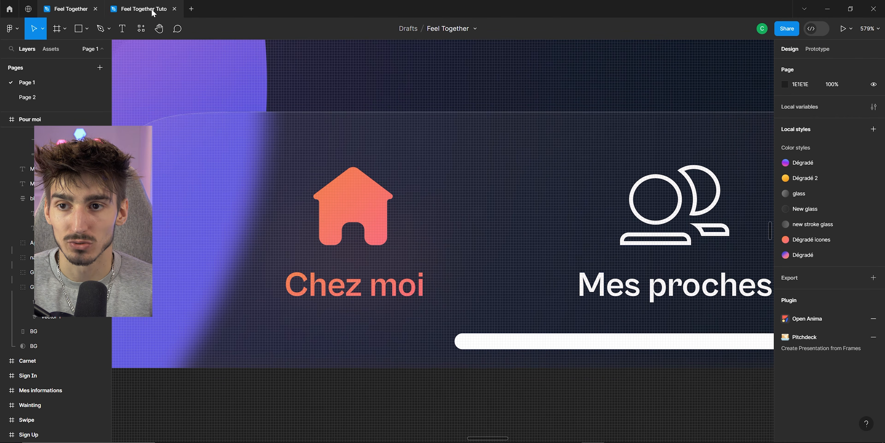
click(144, 9)
scroll(347, 250, up, 5)
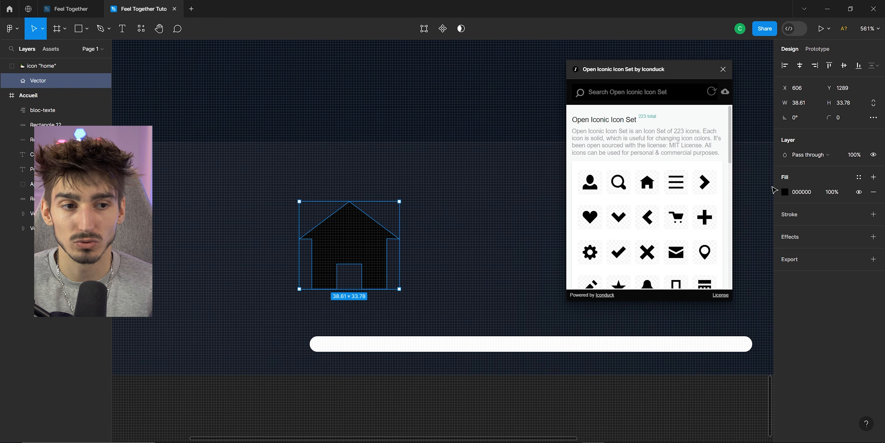
drag(832, 116, 859, 122)
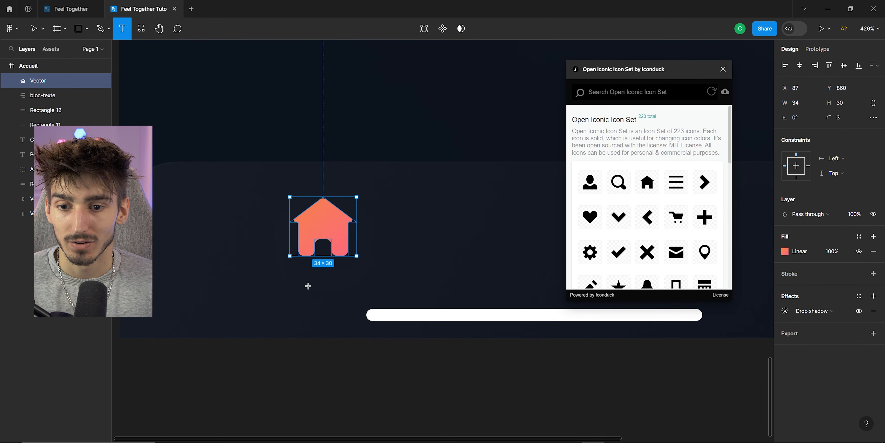
Paste the Chez moi label as a text layer beneath the home icon.
key(t)
click(294, 291)
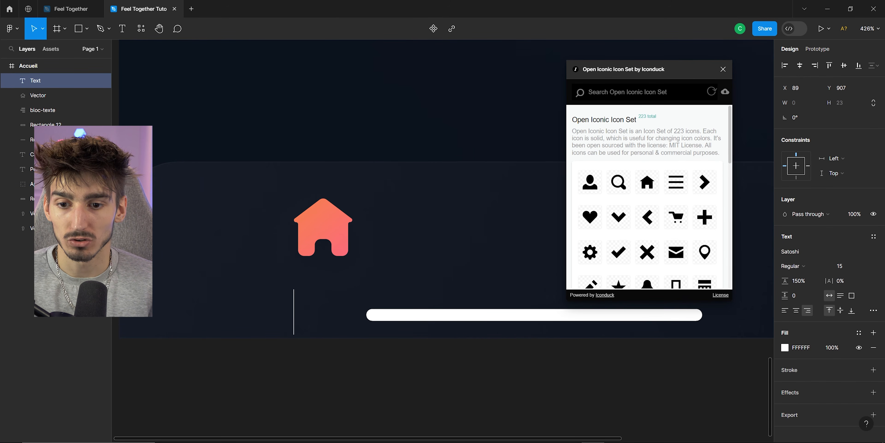
text(Chez moi)
key(Escape)
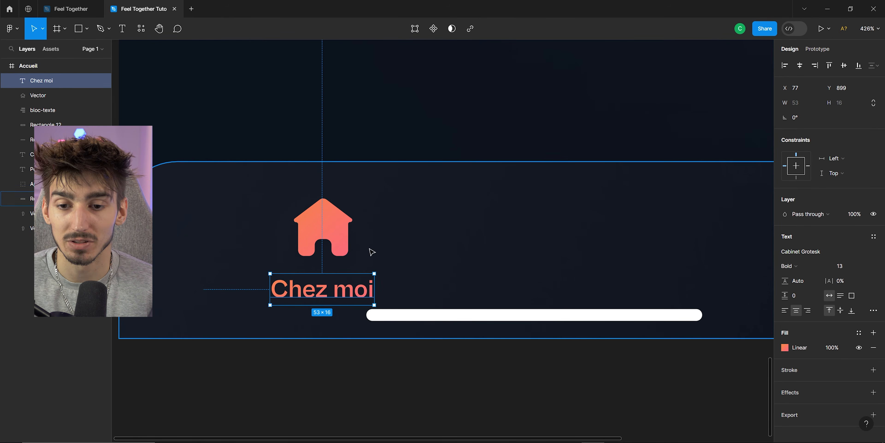
Nudge the Chez moi label up slightly, centred under the home icon.
drag(346, 293, 348, 289)
scroll(348, 289, down, 3)
scroll(332, 271, up, 3)
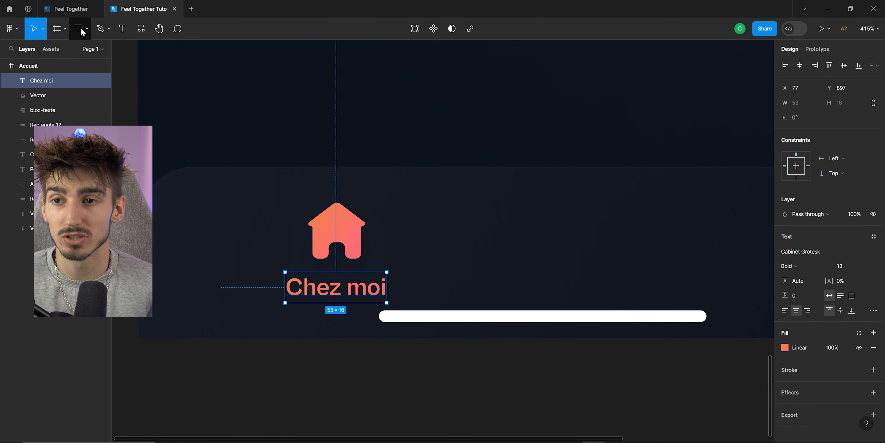
Draw a rectangle about 42 × 26 to the right of the home icon.
click(87, 37)
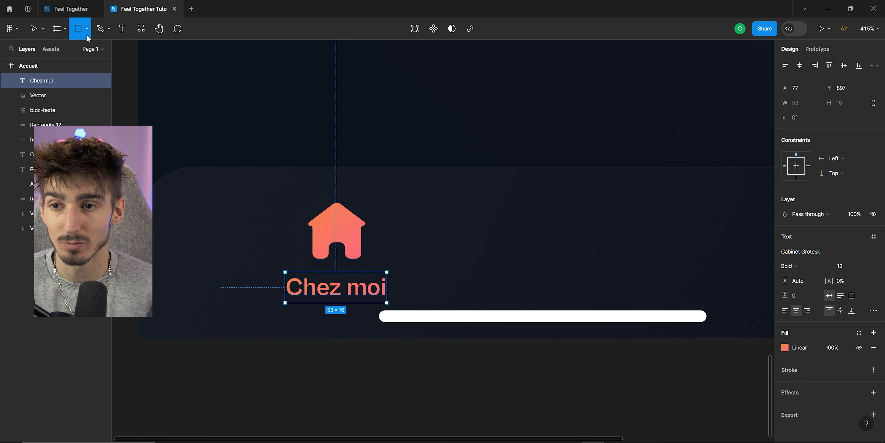
drag(402, 185, 482, 235)
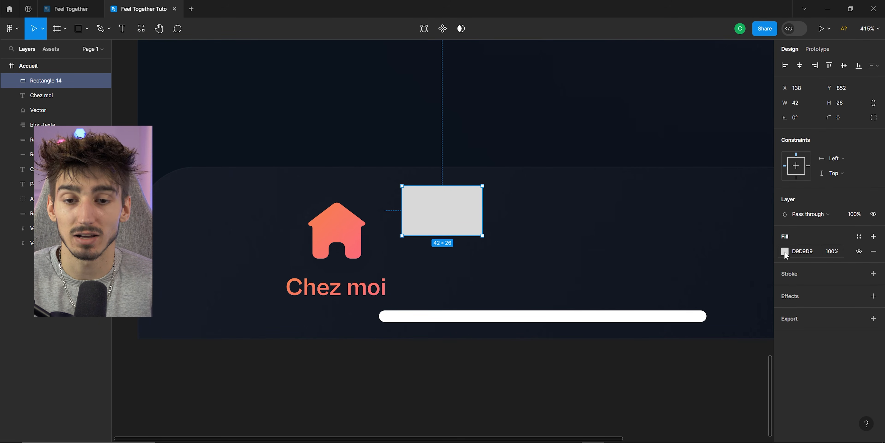
Replace the rectangle with a pasted glow ellipse and place it behind the home icon and Chez moi label.
key(Delete)
key(ctrl+v)
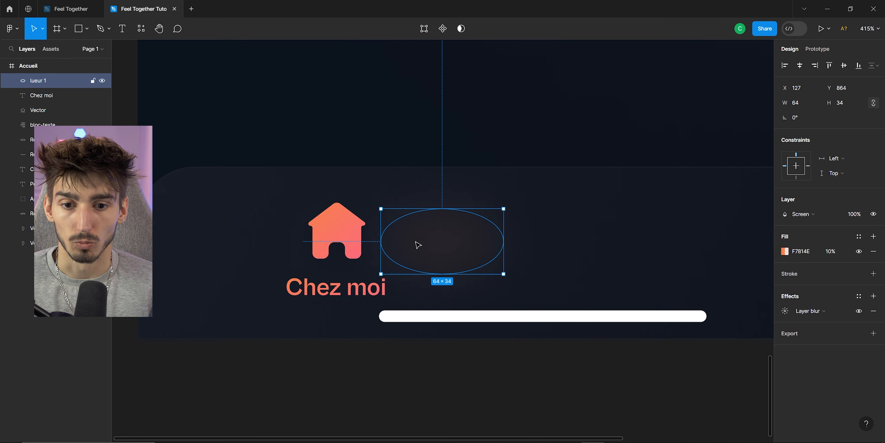
drag(415, 242, 316, 266)
key(Escape)
ctrl+scroll(358, 233, down, 6)
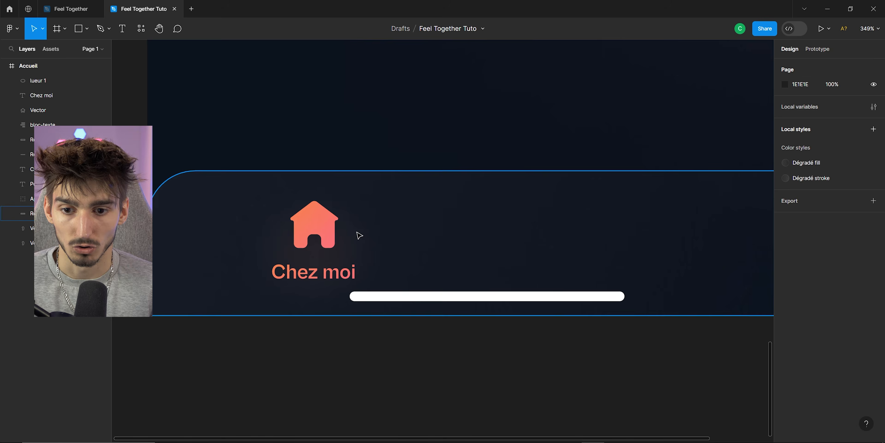
Group the home icon, Chez moi label and glow ellipse together.
click(317, 230)
ctrl+scroll(323, 191, up, 5)
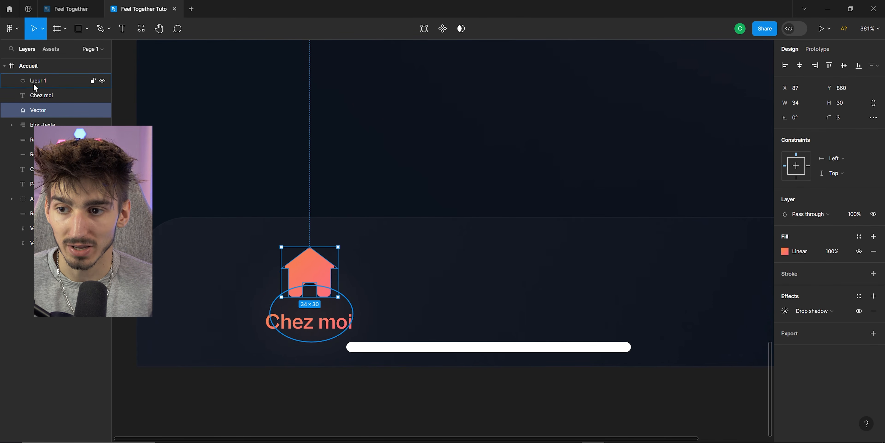
click(207, 271)
key(ctrl+shift+l)
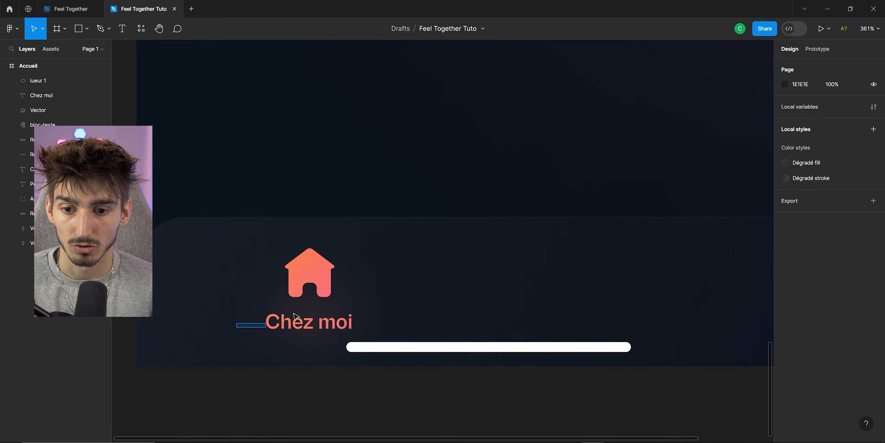
drag(237, 340, 345, 260)
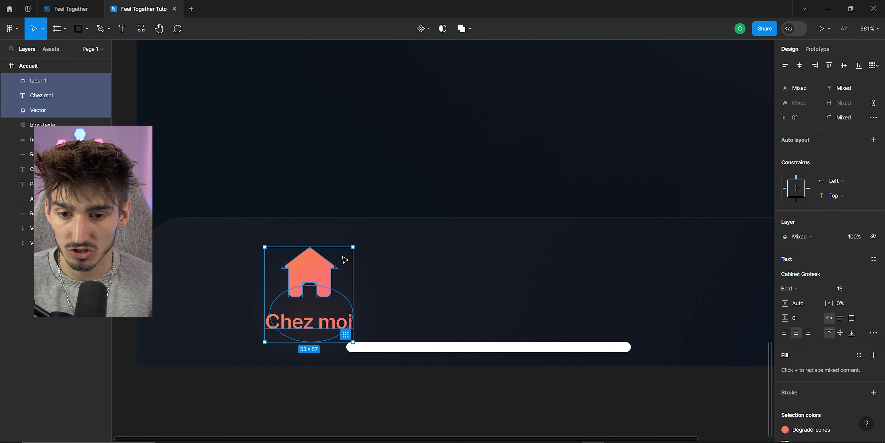
key(ctrl+g)
Duplicate the home icon group and move the copy to the right in the navbar.
scroll(282, 290, down, 3)
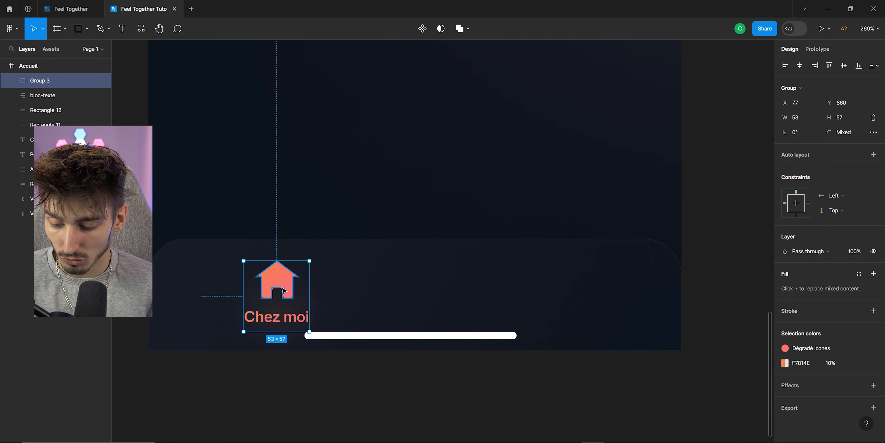
key(ctrl+g)
drag(341, 286, 408, 290)
scroll(394, 307, up, 1)
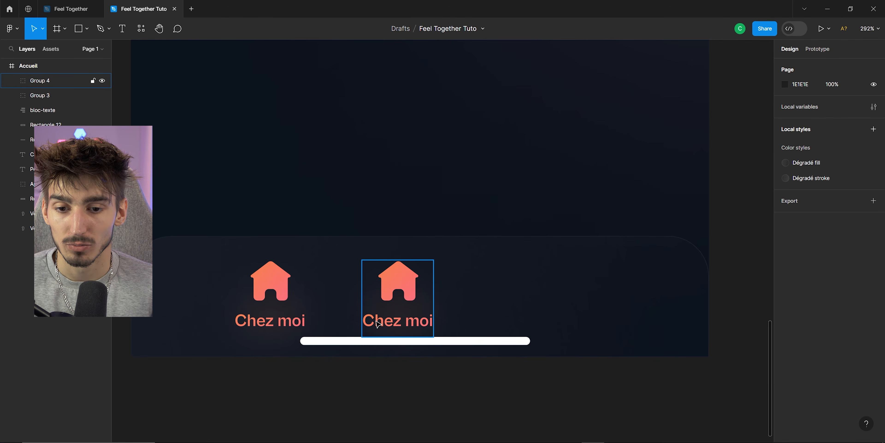
double_click(378, 323)
scroll(362, 323, up, 4)
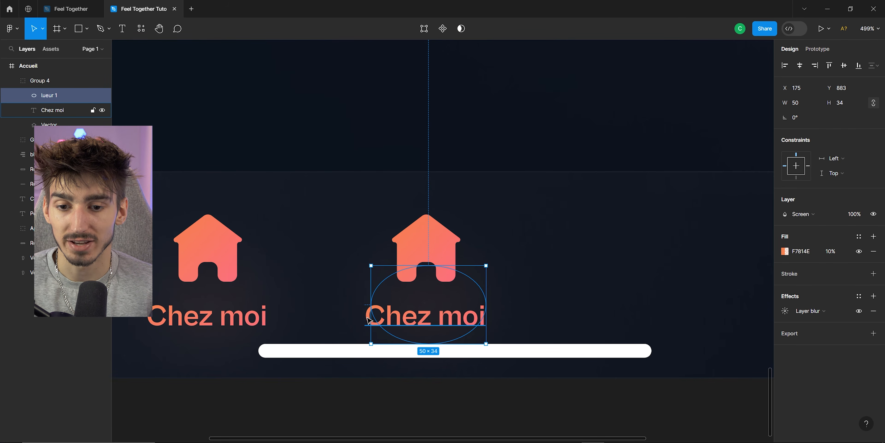
key(Escape)
scroll(378, 240, down, 5)
scroll(377, 221, up, 1)
scroll(344, 292, down, 1)
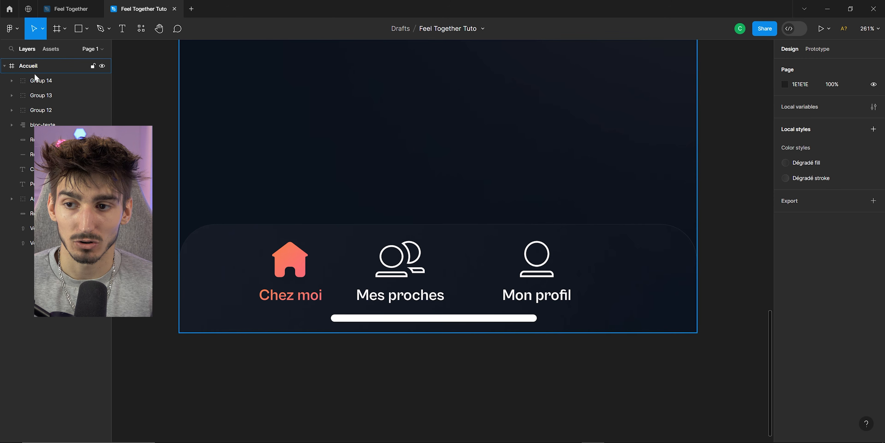
Select the Chez moi, Mes proches and Mon profil groups and wrap them in a frame.
click(289, 270)
shift+click(405, 274)
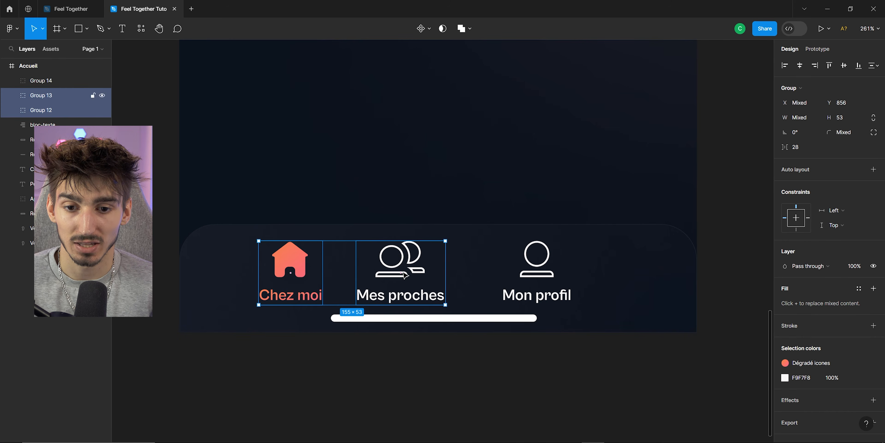
shift+click(532, 277)
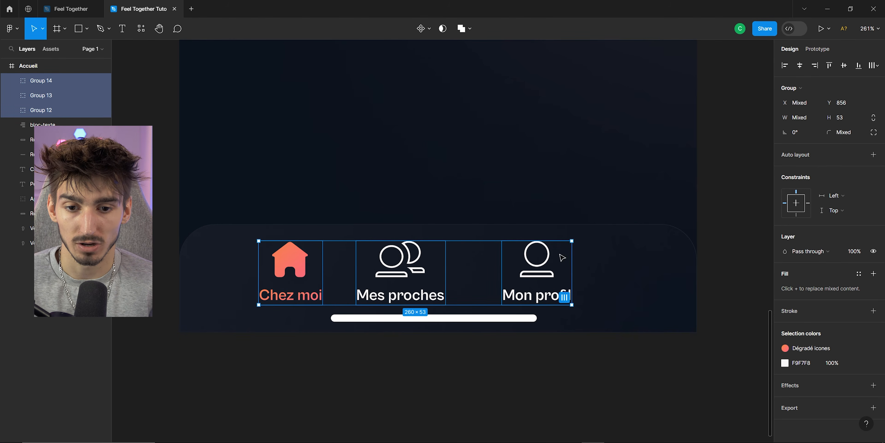
right_click(399, 276)
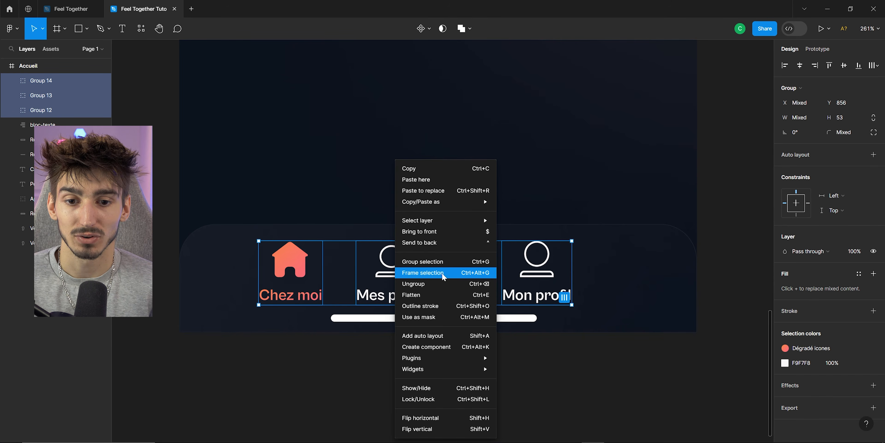
click(429, 275)
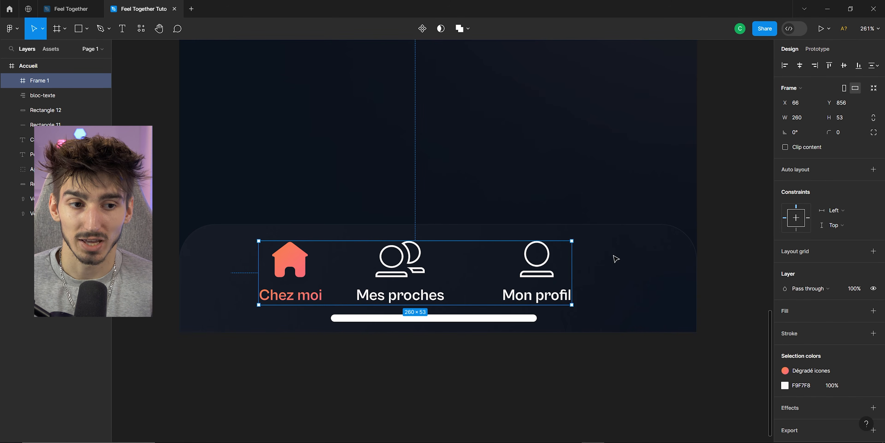
Add auto layout to the navbar frame and set the item spacing to 50.
click(873, 169)
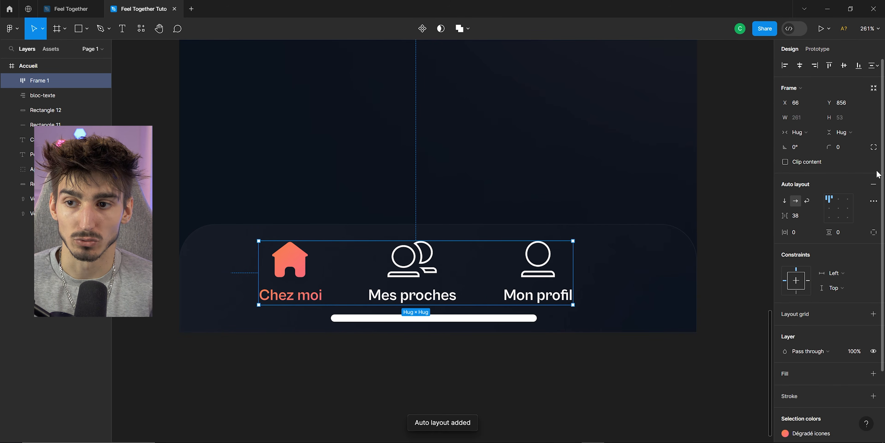
mouse_move(786, 216)
mouse_down()
mouse_move(798, 220)
mouse_move(776, 220)
mouse_move(810, 222)
mouse_move(800, 224)
mouse_up()
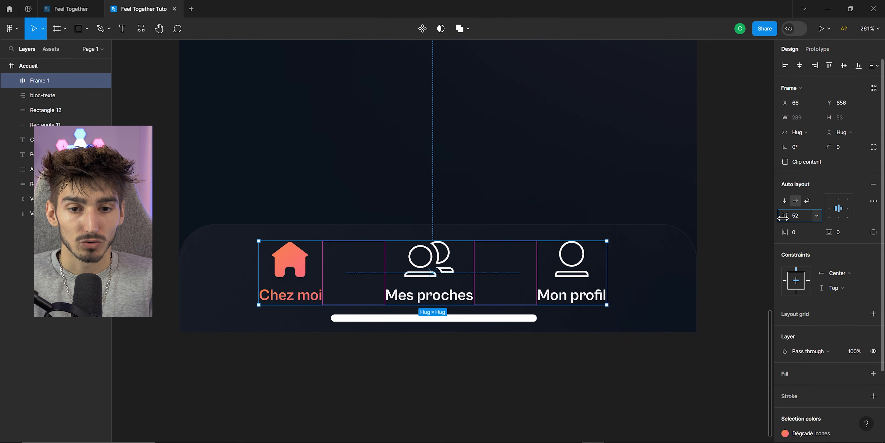
mouse_move(784, 216)
mouse_down()
mouse_move(831, 220)
mouse_move(769, 221)
mouse_up()
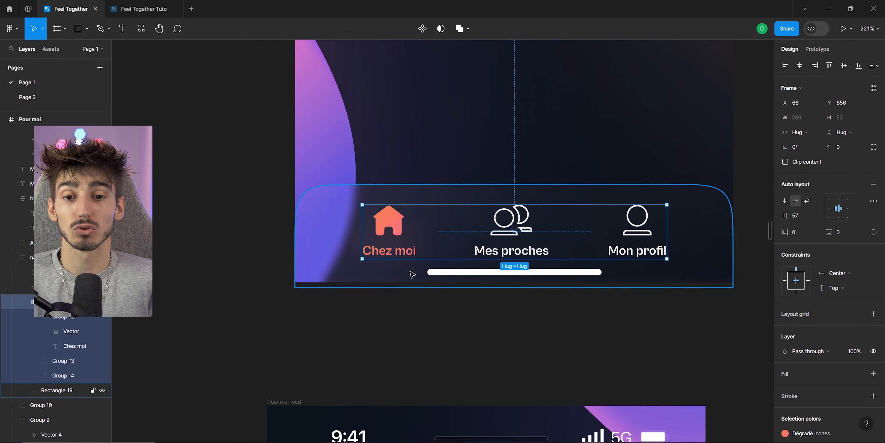
Compare the navbar and Pour moi page with the reference Feel Together file.
click(278, 241)
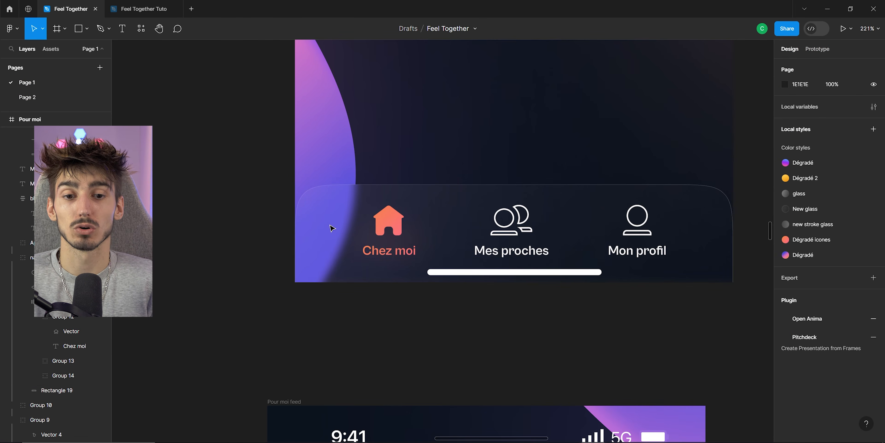
drag(416, 215, 379, 235)
click(129, 10)
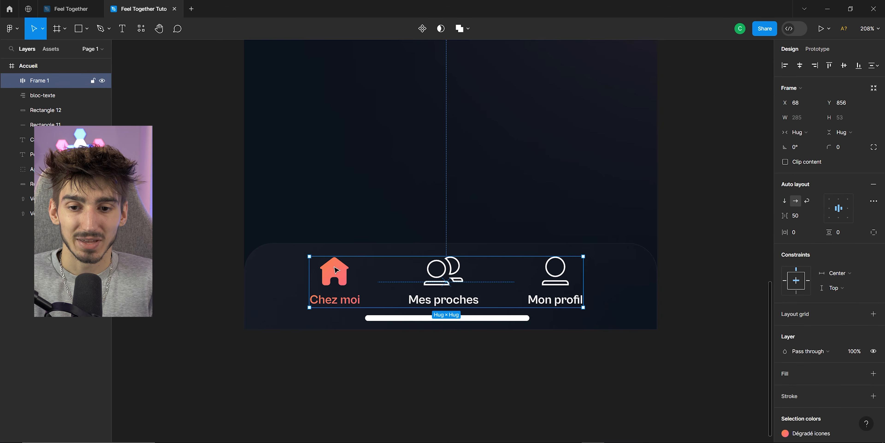
click(180, 234)
scroll(221, 216, down, 5)
scroll(222, 217, down, 4)
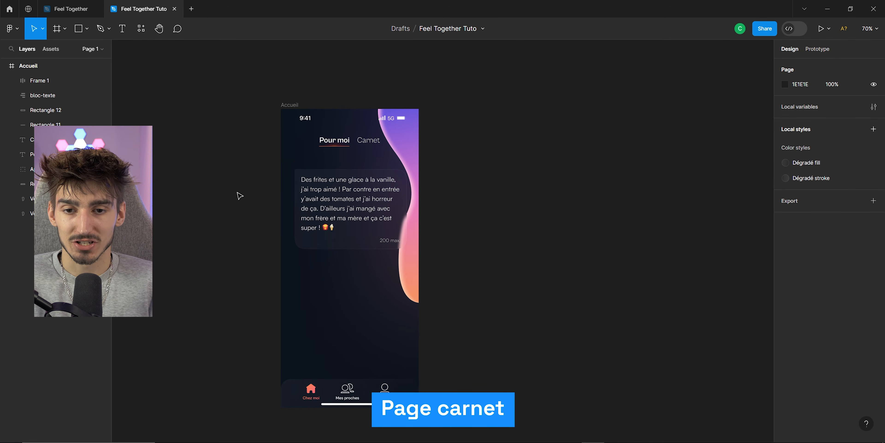
click(74, 7)
scroll(299, 131, down, 3)
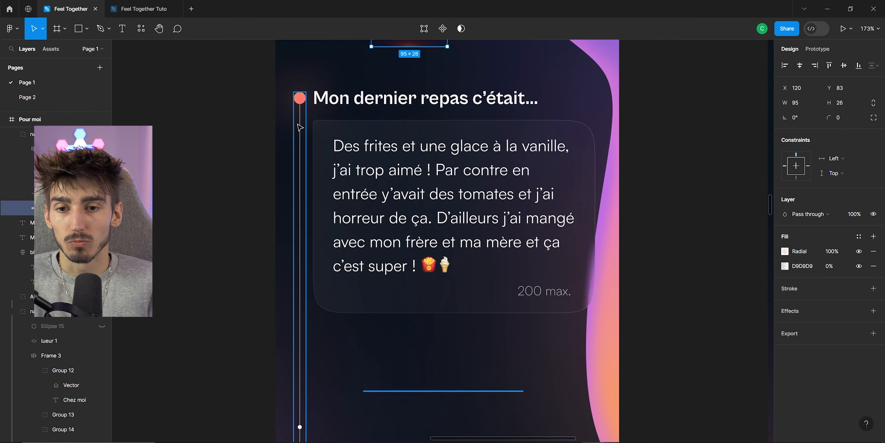
scroll(299, 241, down, 5)
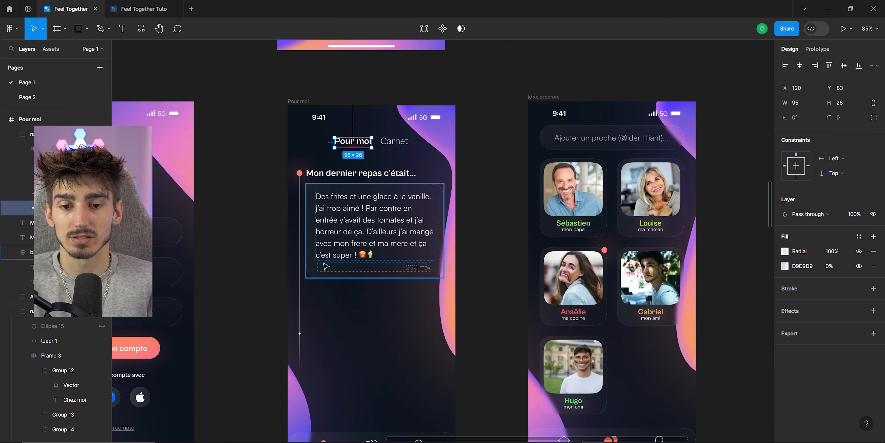
click(266, 139)
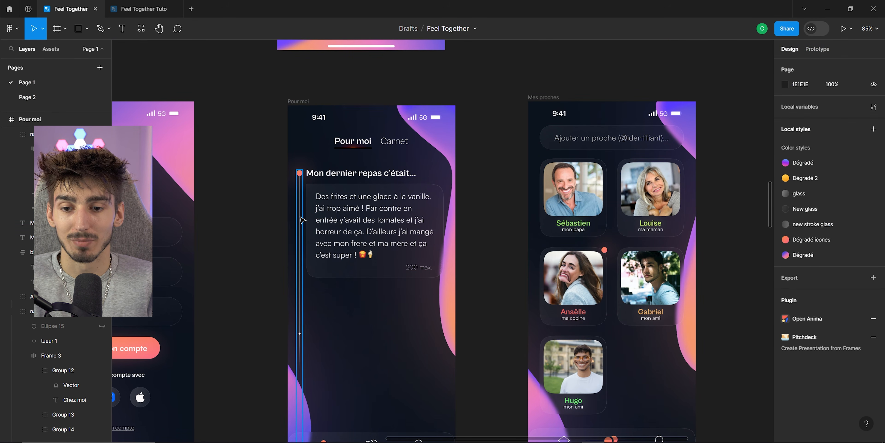
key(ctrl+Tab)
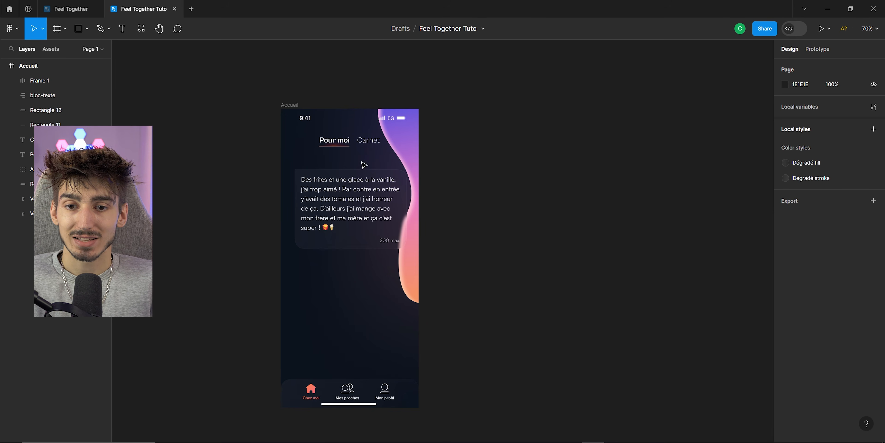
Set the Carnet tab label's font weight to Bold.
alt+drag(290, 106, 463, 117)
click(442, 78)
click(539, 139)
scroll(539, 139, up, 5)
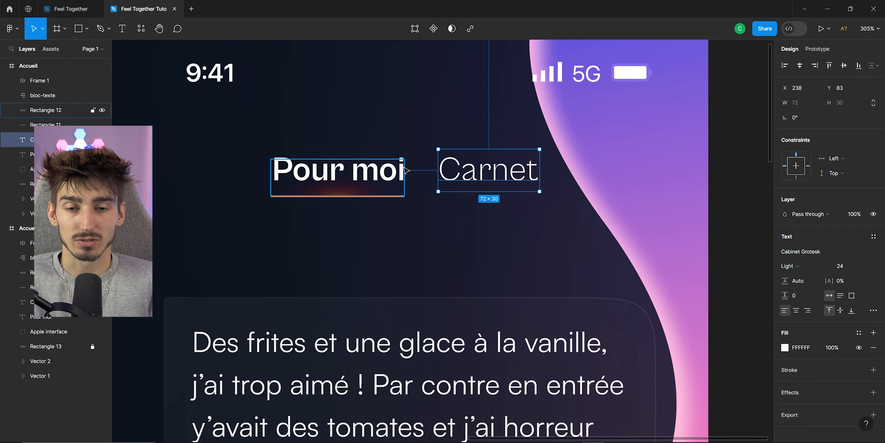
scroll(447, 182, up, 1)
click(791, 266)
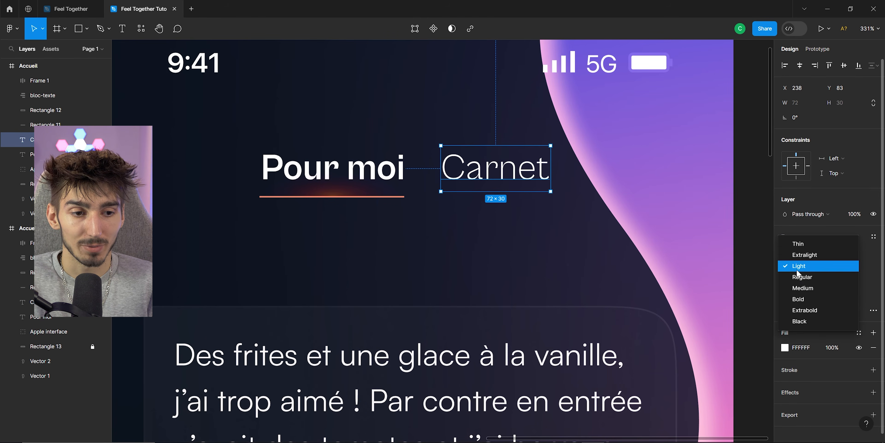
click(798, 297)
Set the Pour moi tab label's font weight to Light.
click(268, 158)
click(793, 267)
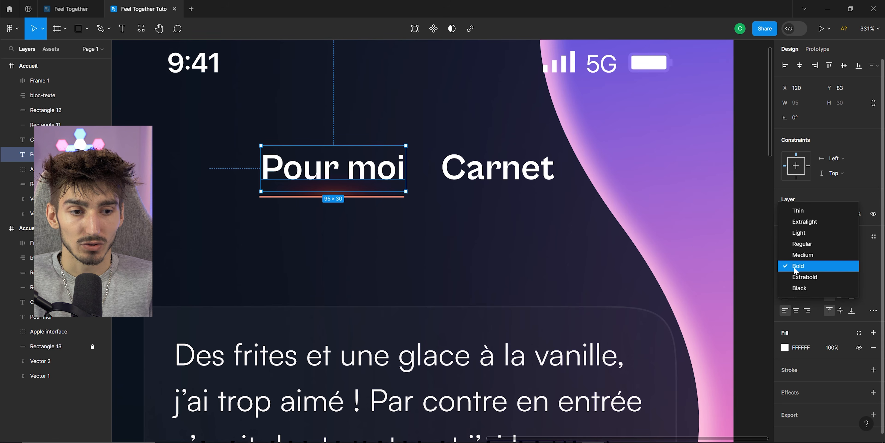
click(798, 235)
Move the tab underline and its glow under Carnet and narrow them to 75 wide.
click(682, 226)
scroll(356, 199, up, 2)
scroll(275, 193, up, 3)
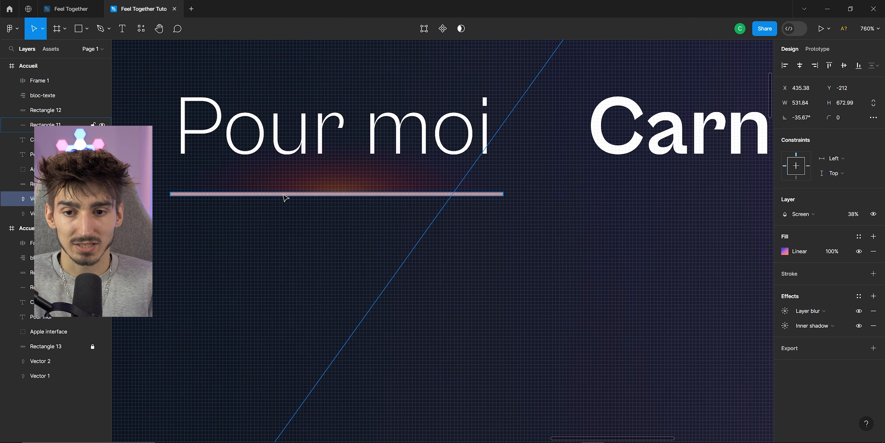
click(281, 191)
shift+click(265, 193)
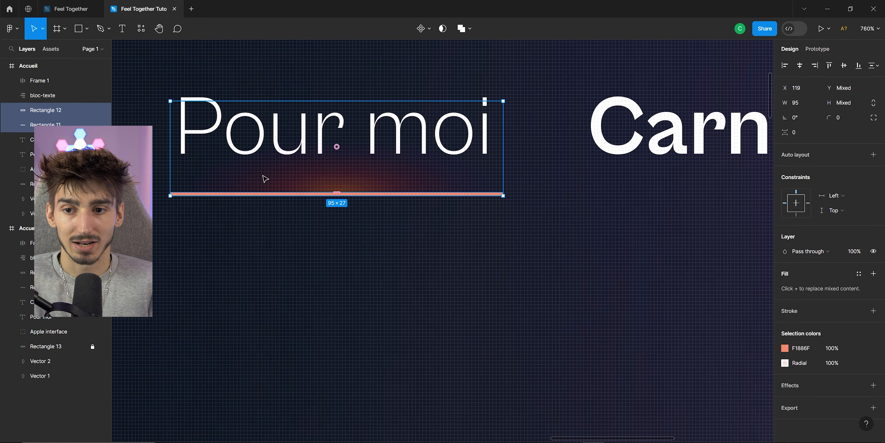
drag(264, 183, 306, 184)
drag(306, 184, 306, 184)
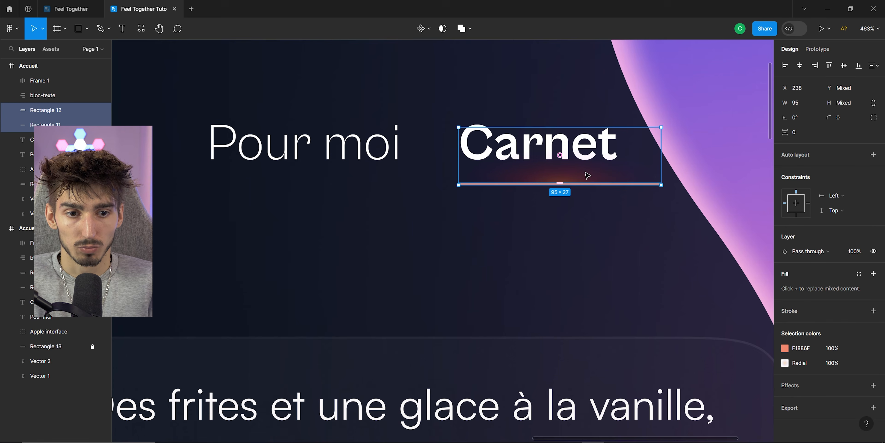
scroll(587, 173, up, 1)
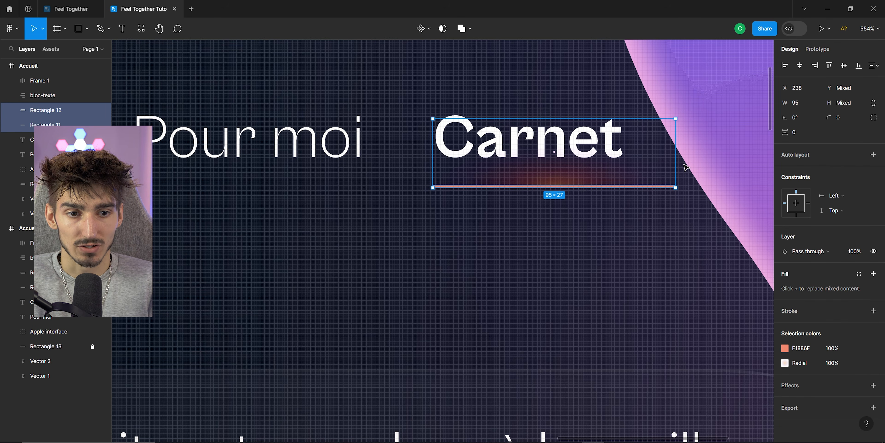
drag(673, 162, 636, 161)
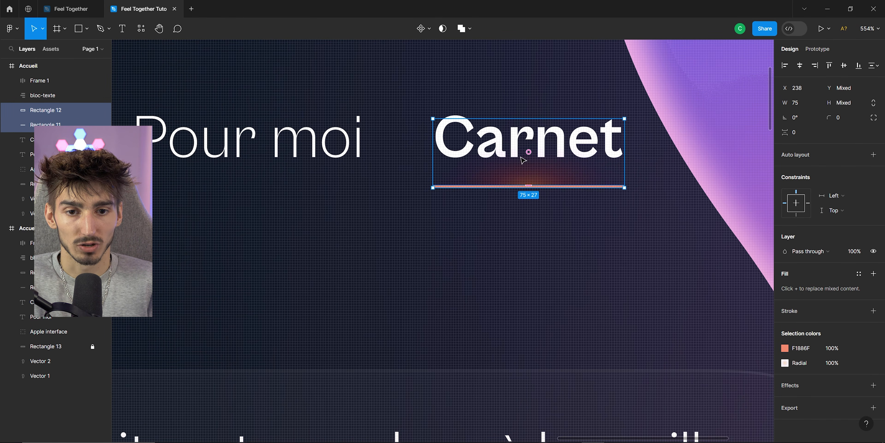
Inspect the Pour moi and Carnet tab labels and underline on the page.
scroll(562, 159, down, 3)
click(490, 165)
scroll(478, 152, up, 1)
scroll(519, 155, down, 4)
scroll(541, 148, up, 2)
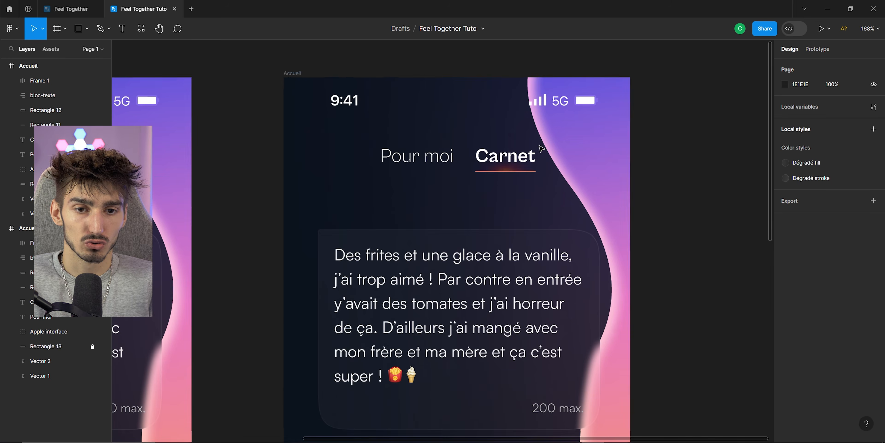
scroll(466, 148, up, 2)
click(399, 168)
scroll(398, 173, up, 1)
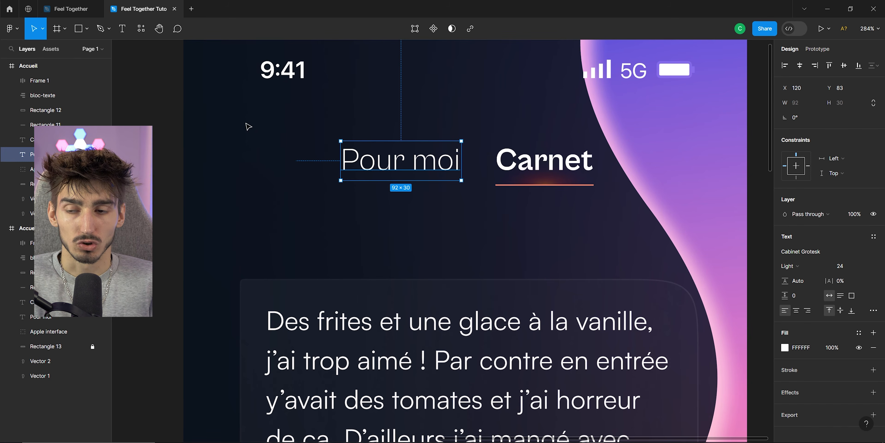
shift+click(55, 109)
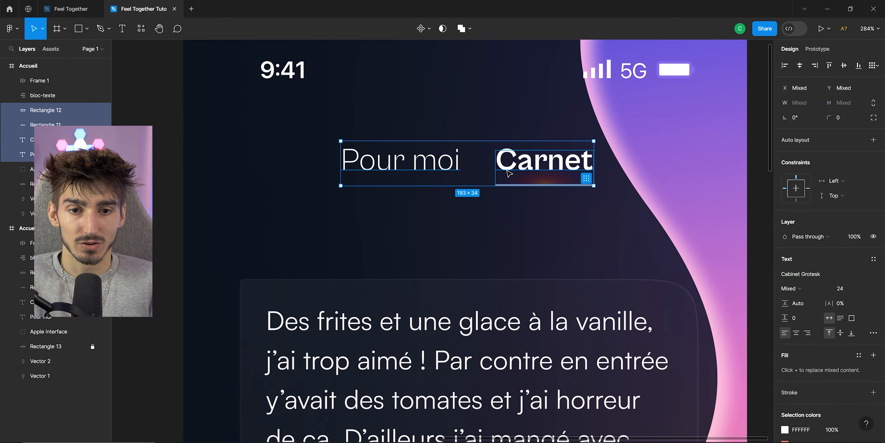
scroll(508, 173, down, 3)
key(Escape)
scroll(478, 165, down, 3)
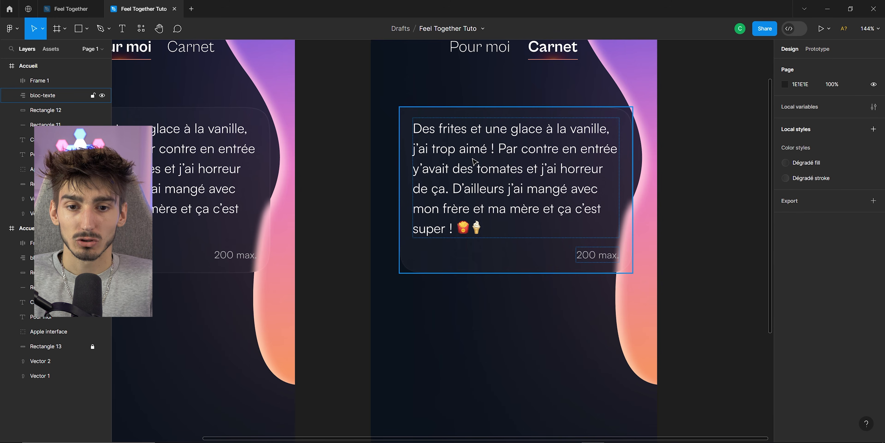
Replace the card's review text with the pasted placeholder J'écris ce que je veux ici...
click(475, 161)
double_click(474, 161)
key(Return)
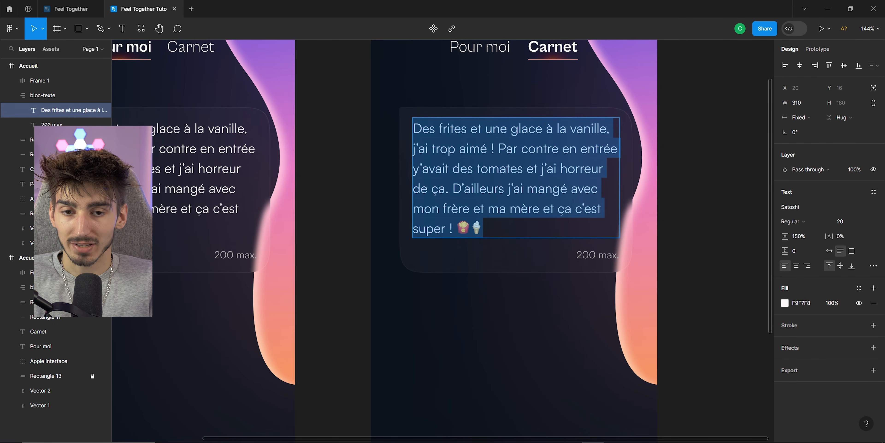
text(J’écris ce que je veux ici...)
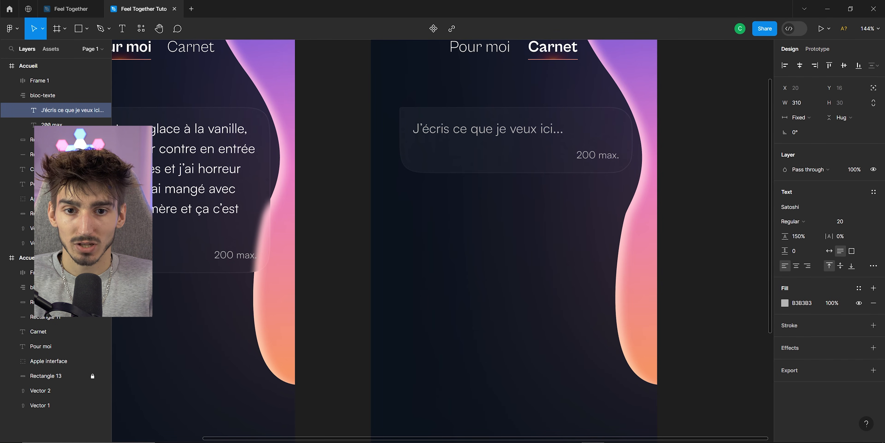
Select the card's placeholder text and its 200 max. counter to check their text settings.
drag(419, 129, 551, 129)
click(561, 129)
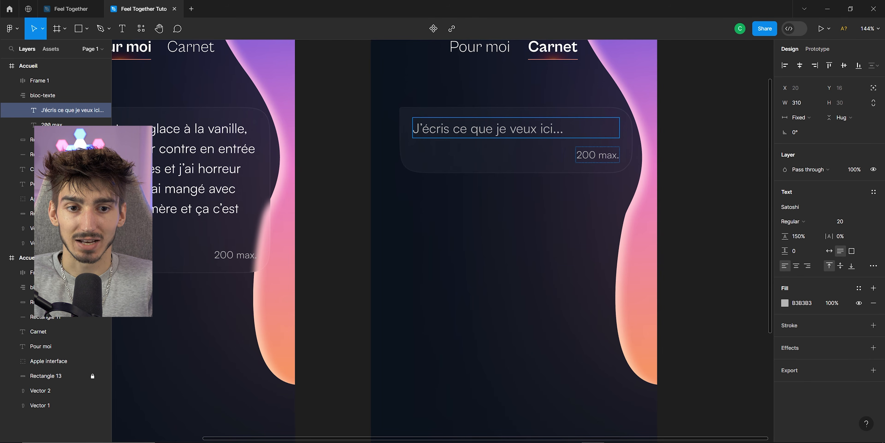
drag(582, 155, 607, 154)
scroll(496, 159, down, 1)
click(495, 165)
scroll(495, 168, up, 1)
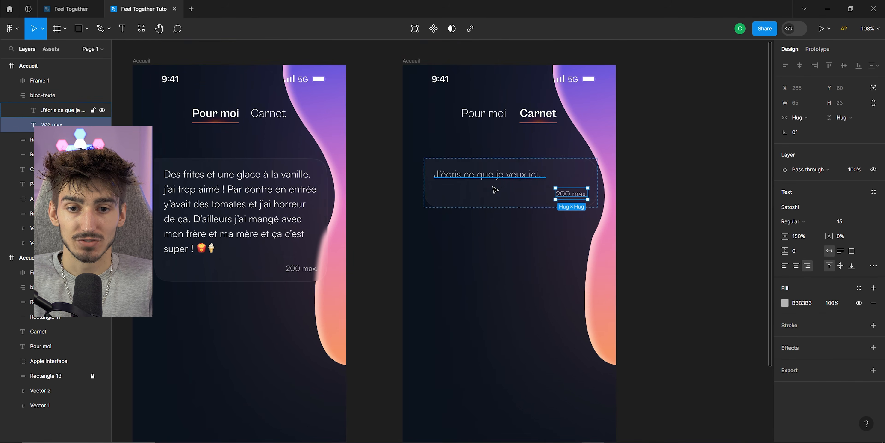
scroll(470, 194, up, 2)
click(441, 193)
Compare the card with the reference file's Carnet and Pour moi feed screens and their date calendar.
click(76, 12)
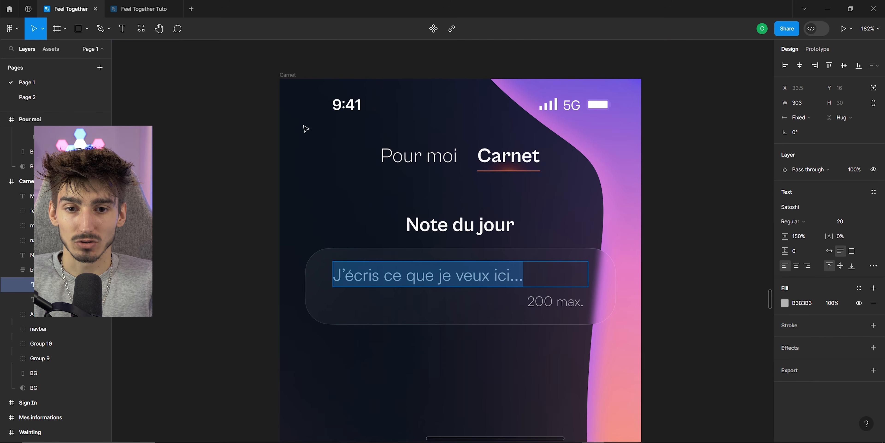
click(206, 177)
scroll(247, 188, down, 5)
scroll(289, 192, up, 1)
click(277, 145)
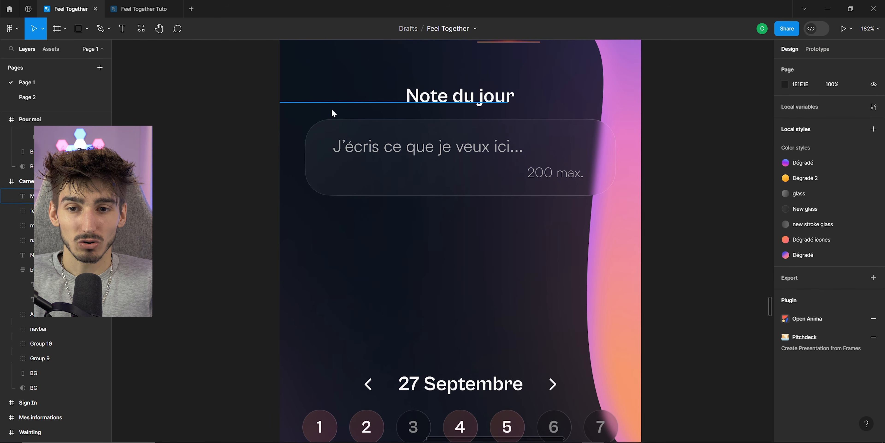
scroll(308, 162, up, 3)
scroll(247, 174, down, 2)
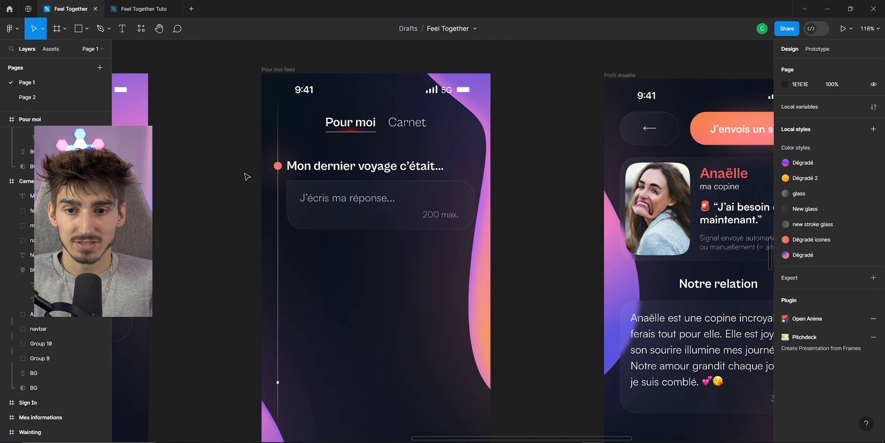
scroll(265, 173, up, 5)
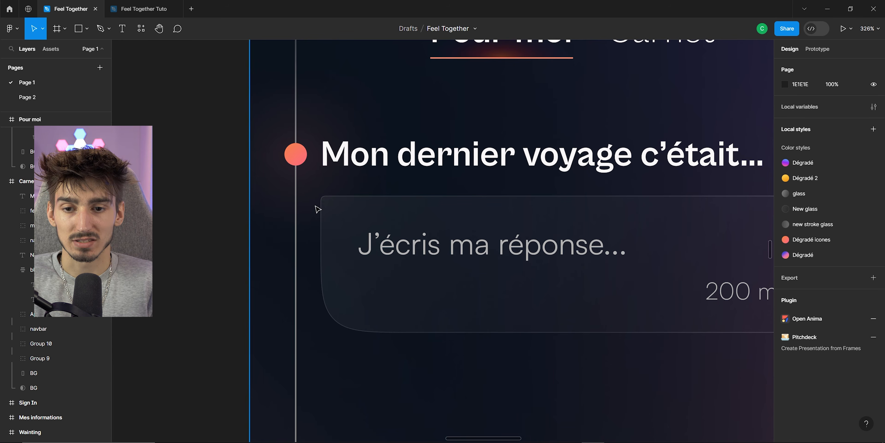
scroll(315, 195, down, 3)
key(ctrl+Tab)
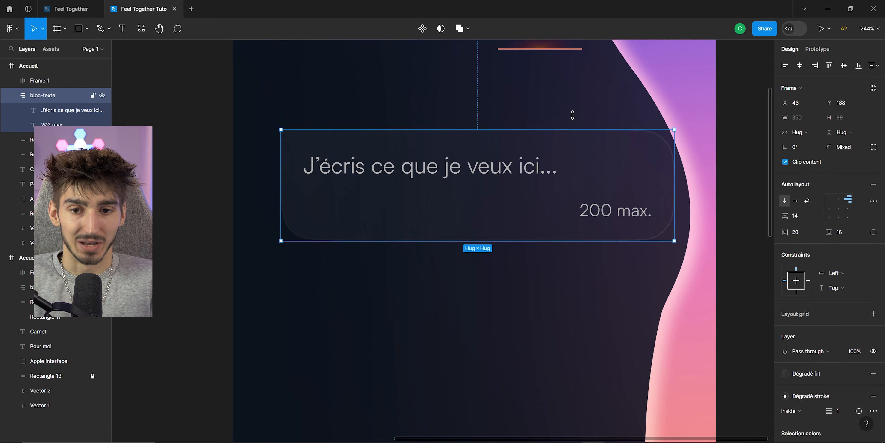
scroll(449, 157, up, 2)
scroll(448, 158, right, 2)
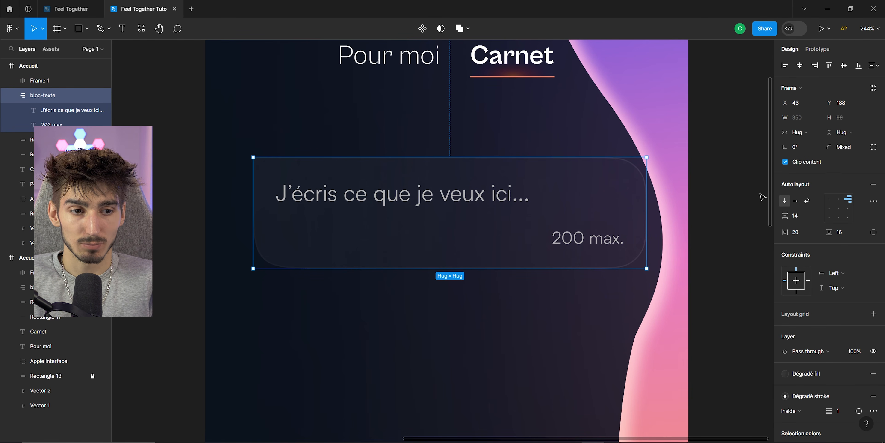
click(874, 147)
key(ctrl+Tab)
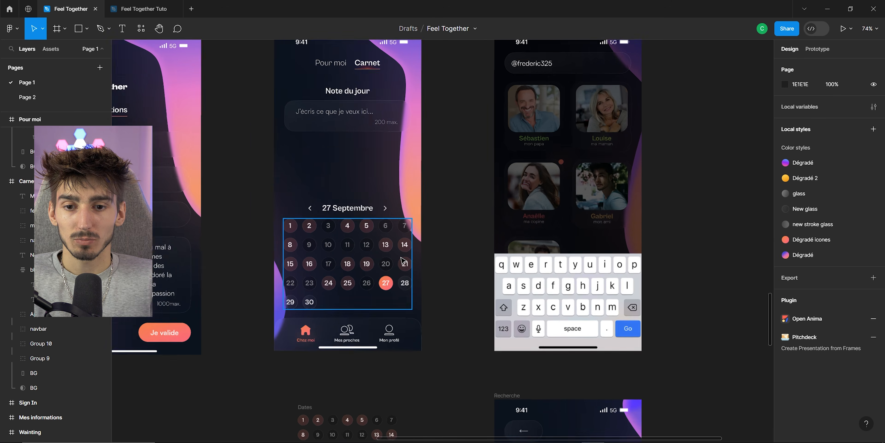
scroll(376, 257, up, 3)
ctrl+scroll(264, 225, down, 5)
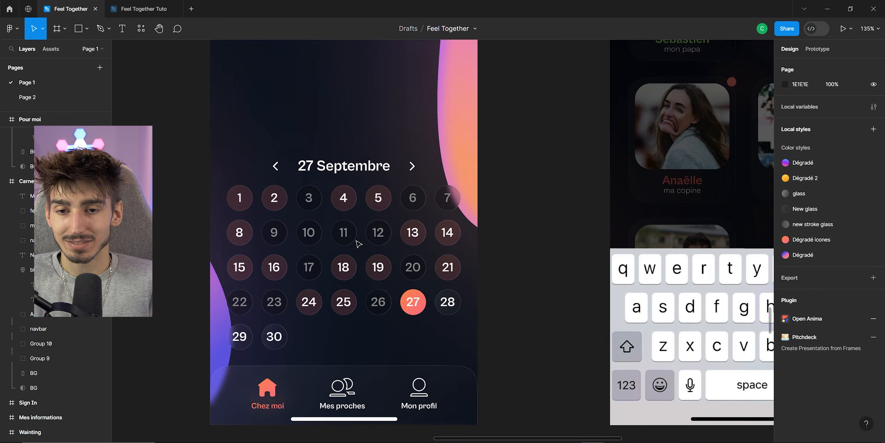
scroll(325, 273, down, 1)
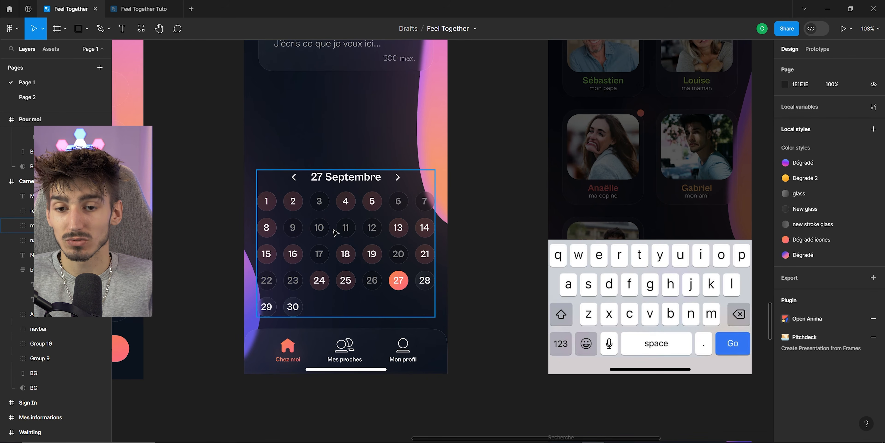
ctrl+scroll(416, 216, down, 5)
scroll(416, 224, up, 2)
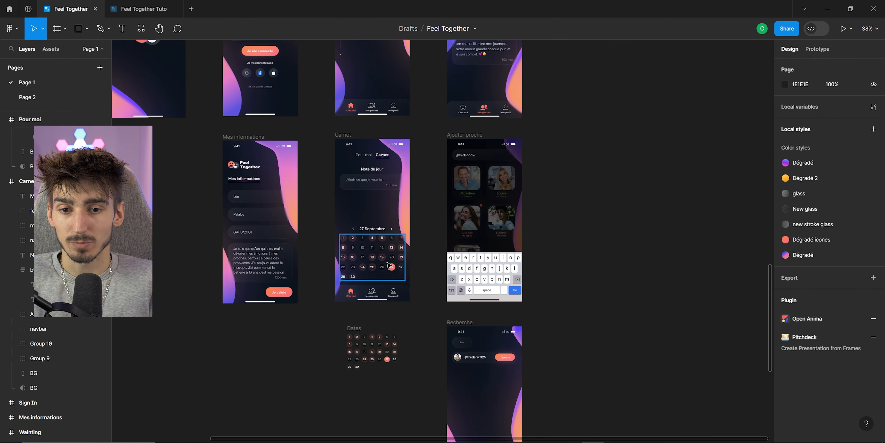
ctrl+scroll(395, 248, up, 3)
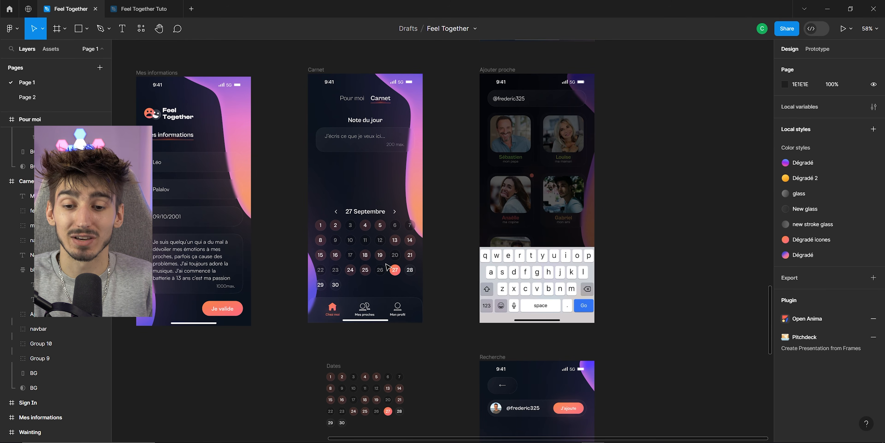
Draw a circle about 61 by 61 below the text card on the Carnet page.
click(143, 9)
click(87, 29)
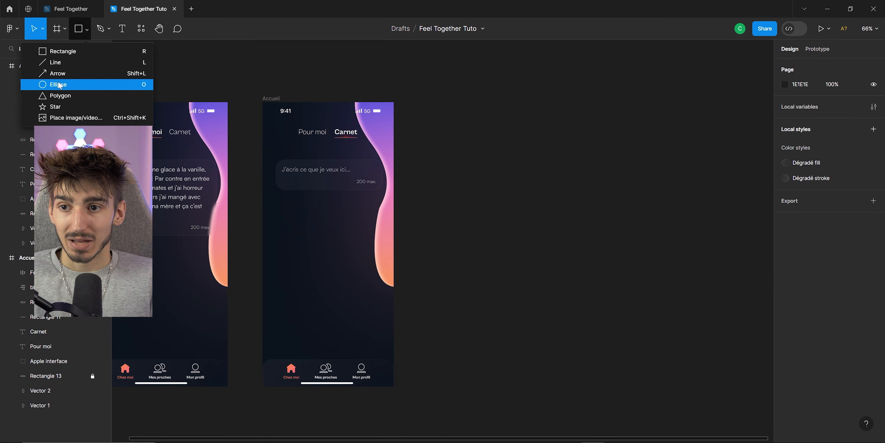
click(60, 88)
ctrl+scroll(306, 266, up, 4)
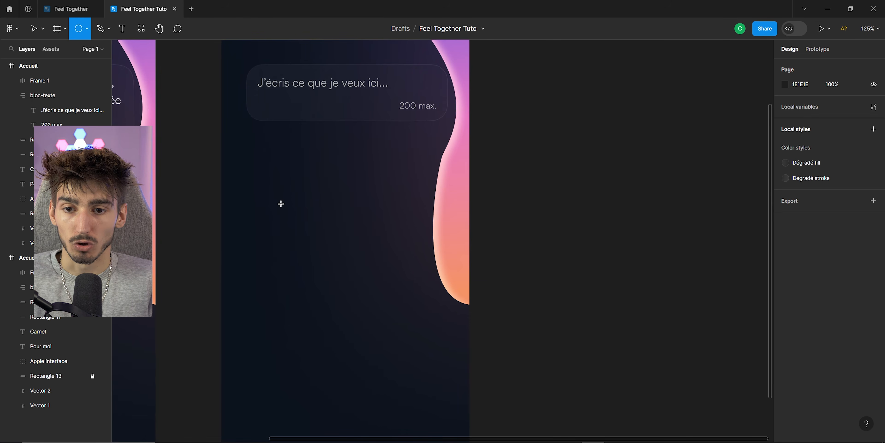
mouse_move(281, 203)
mouse_down()
mouse_move(335, 261)
mouse_move(302, 239)
mouse_move(316, 238)
mouse_up()
Add a text label reading 1 with black fill and place it in the centre of the circle.
scroll(307, 216, up, 4)
key(t)
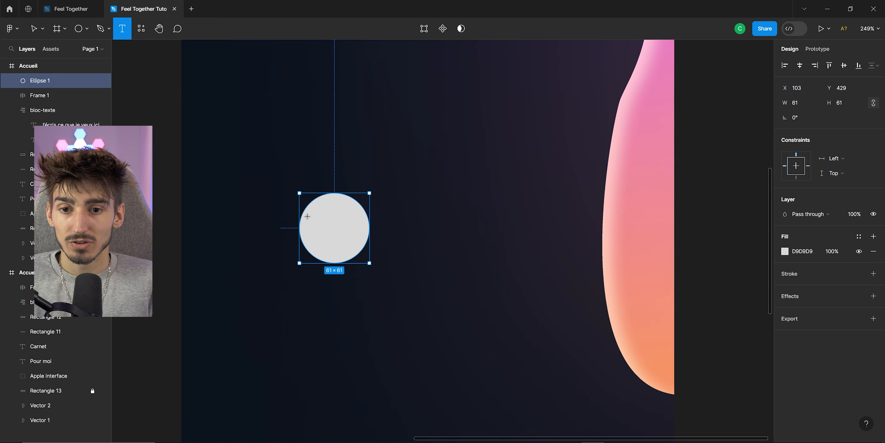
click(398, 221)
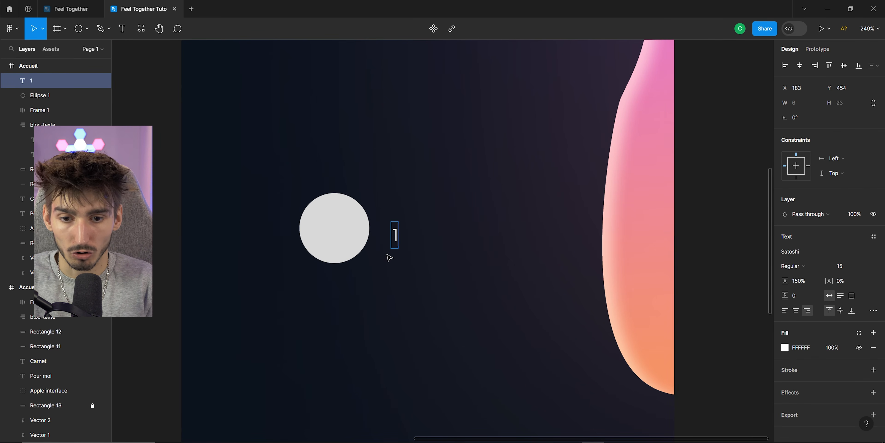
key(ctrl+a)
click(785, 348)
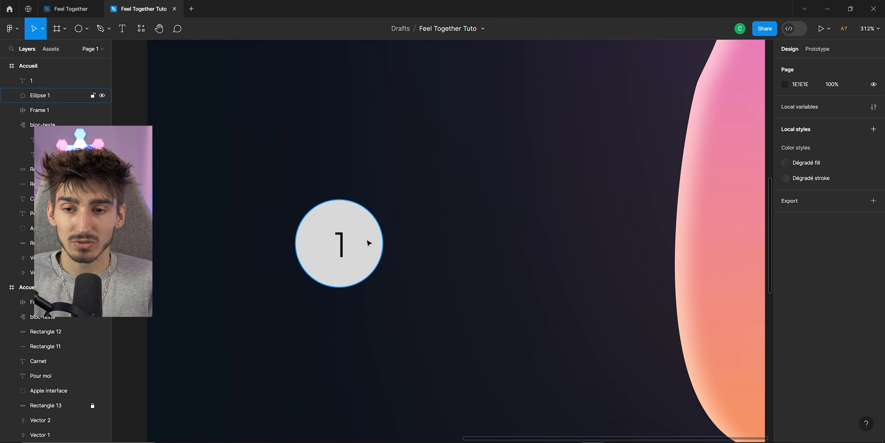
click(369, 242)
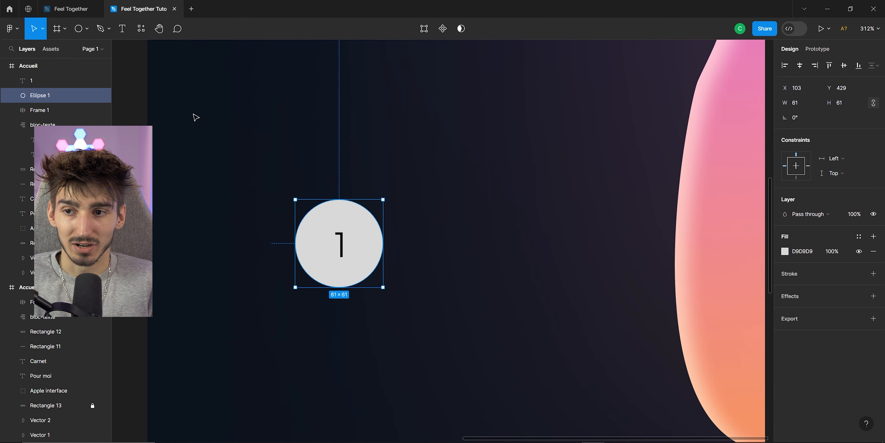
Group the circle together with its number label.
shift+click(56, 83)
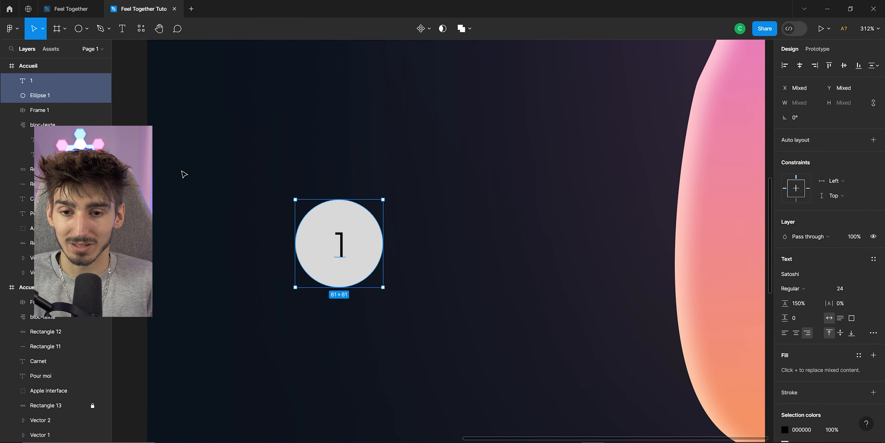
key(ctrl+g)
scroll(300, 140, down, 2)
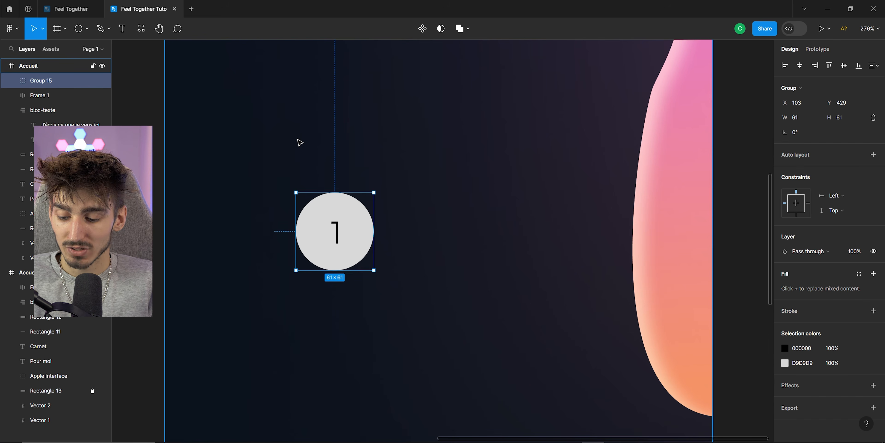
Duplicate the numbered circle beside the first and wrap both circles in an auto layout frame.
drag(347, 213, 433, 230)
shift+click(343, 206)
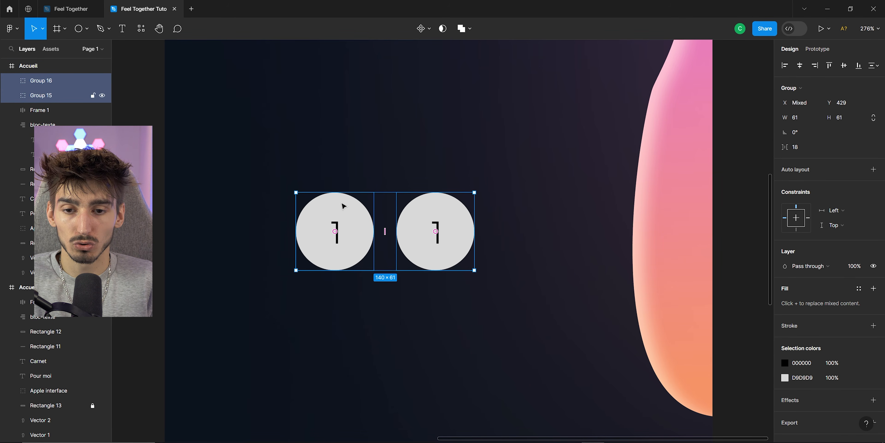
click(873, 169)
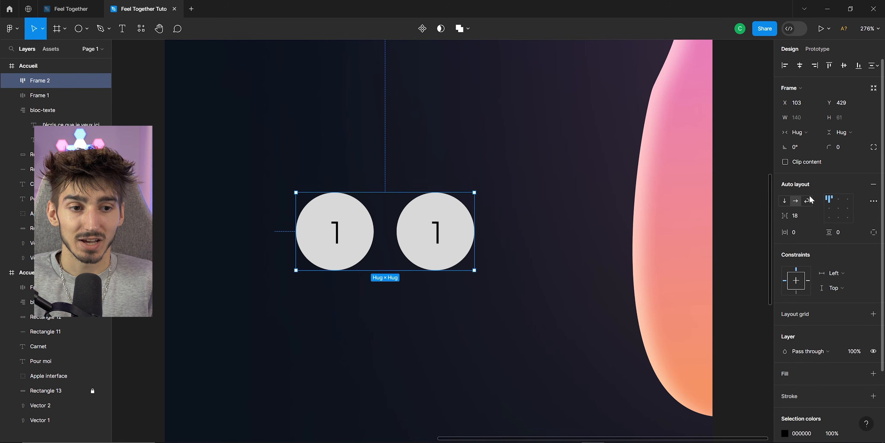
click(543, 213)
double_click(452, 215)
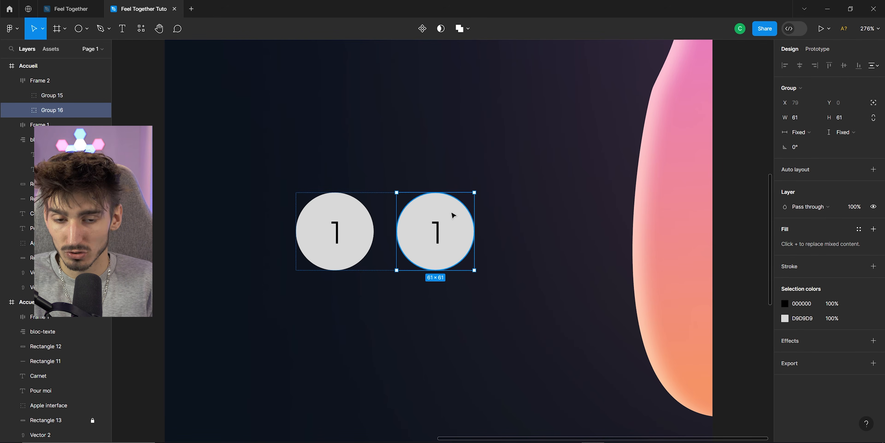
key(ctrl+d)
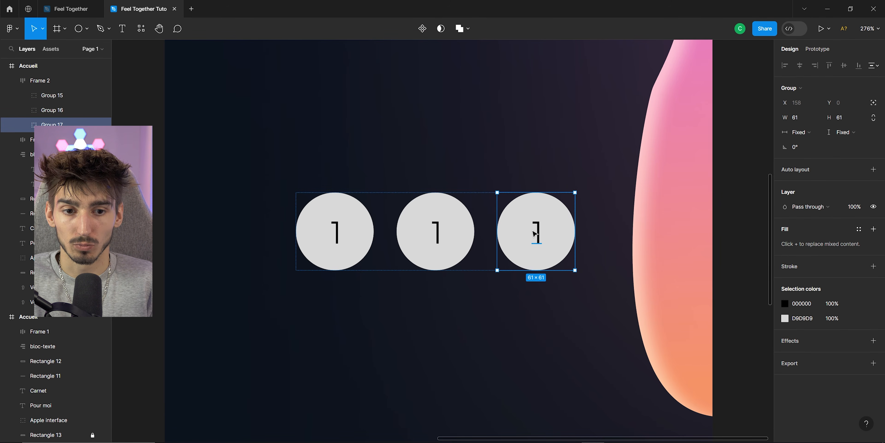
key(ctrl+d)
key(ctrl+d)
key(ctrl+d)
scroll(441, 226, down, 2)
key(ctrl+z)
key(ctrl+z)
key(ctrl+z)
key(ctrl+z)
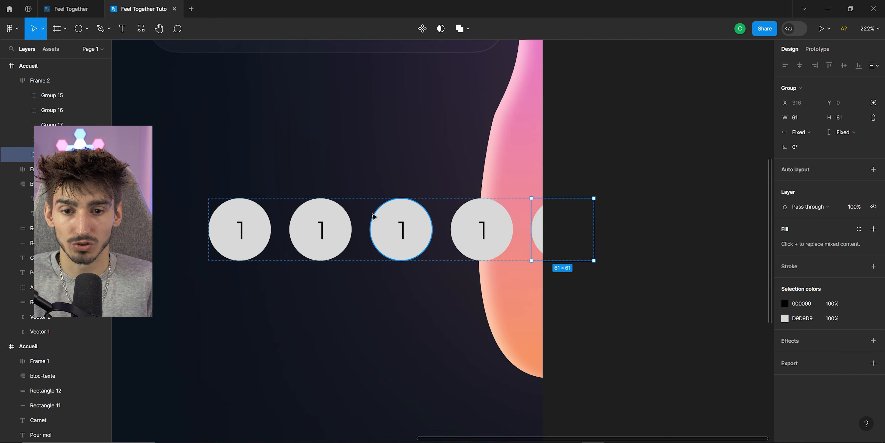
key(Escape)
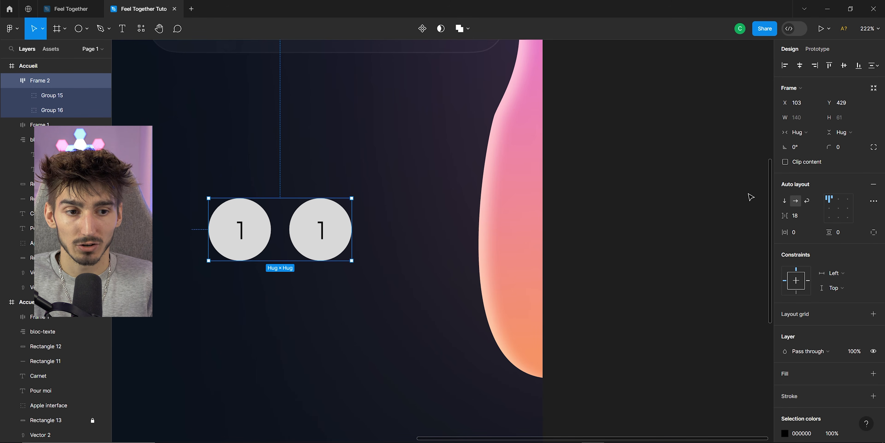
Switch the auto layout frame to wrap and enlarge it so circles can flow into several rows.
click(784, 201)
key(ctrl+z)
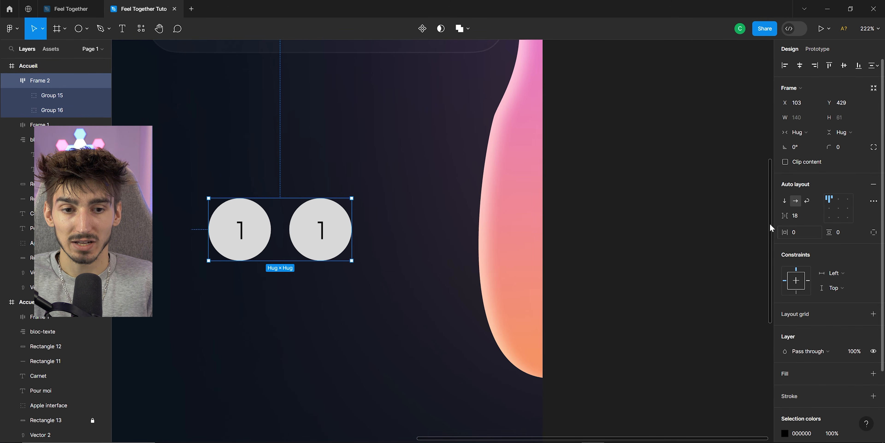
click(808, 201)
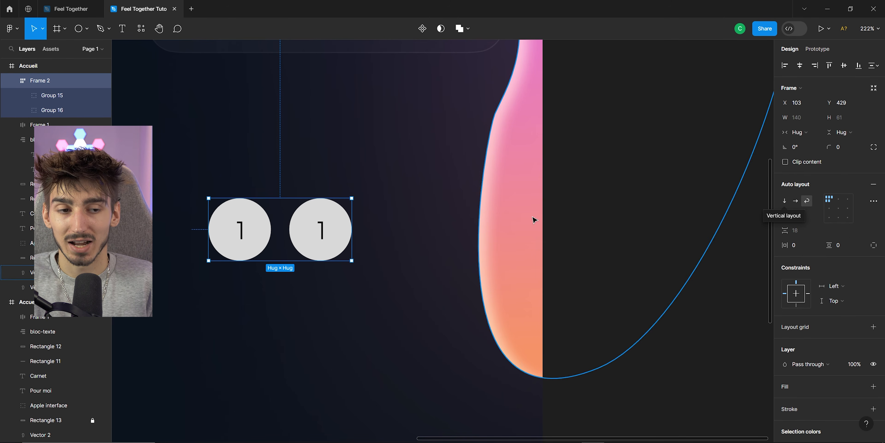
drag(391, 210, 600, 210)
drag(486, 229, 453, 429)
Duplicate the numbered circle repeatedly to fill a grid of twelve circles in three rows.
click(374, 203)
key(ctrl+d)
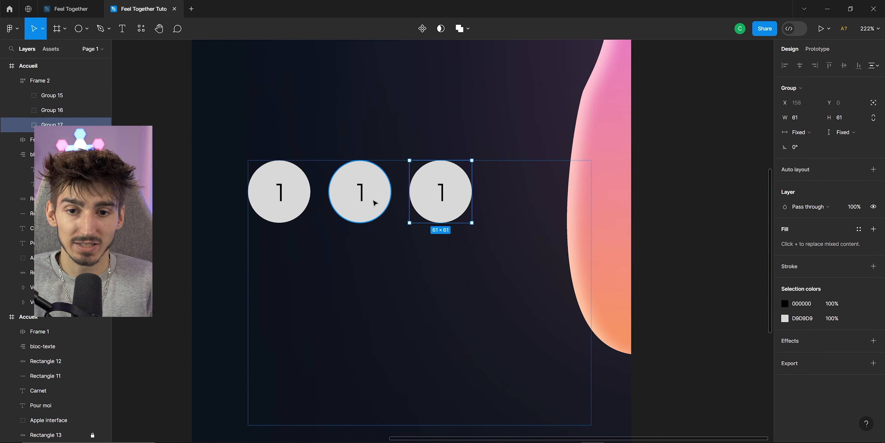
key(ctrl+d)
key(ctrl+d)
key(ctrl+d)
key(ctrl+d)
key(ctrl+d)
key(ctrl+d)
key(ctrl+d)
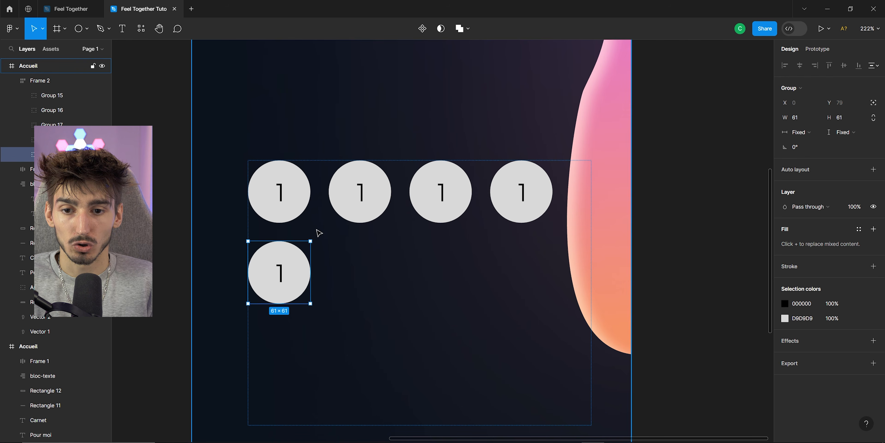
key(ctrl+d)
key(ctrl+d)
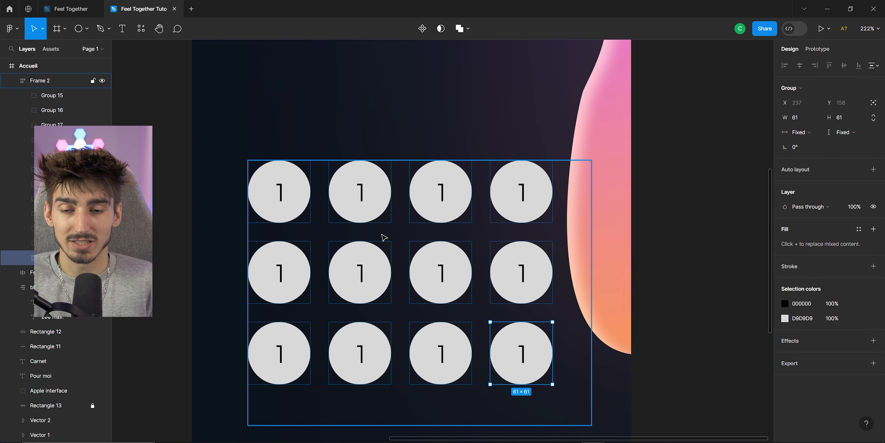
Set the circle grid's auto layout spacing to 25.
scroll(382, 237, down, 2)
click(43, 81)
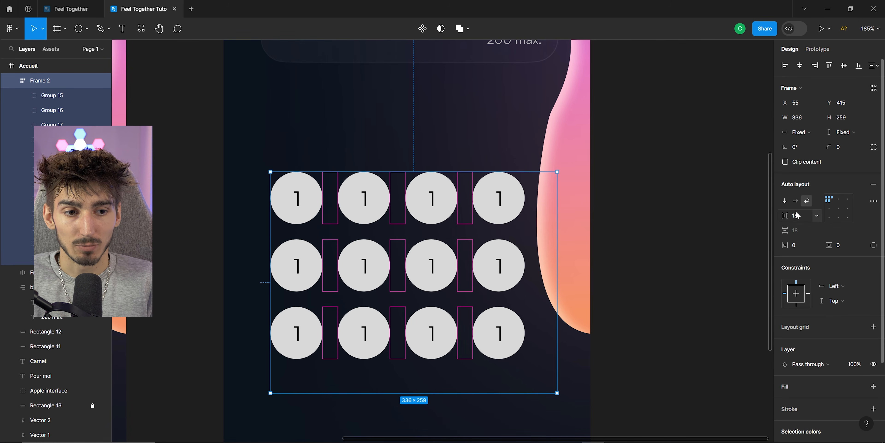
mouse_move(785, 216)
mouse_down()
mouse_move(793, 221)
mouse_move(785, 215)
mouse_up()
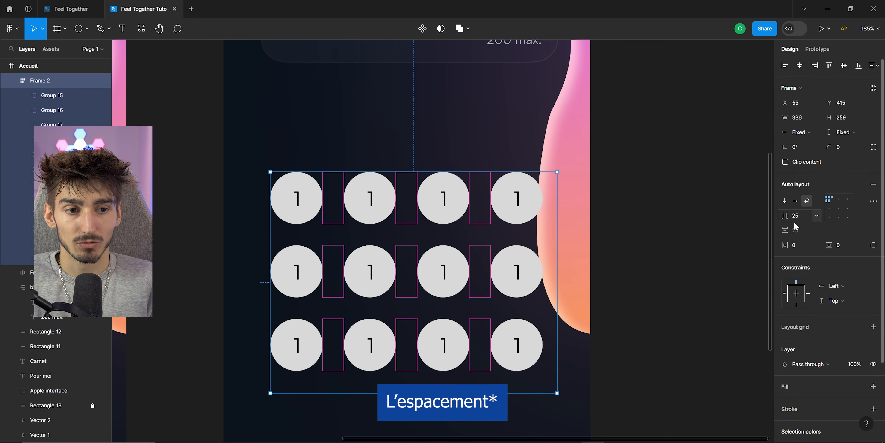
scroll(516, 225, down, 3)
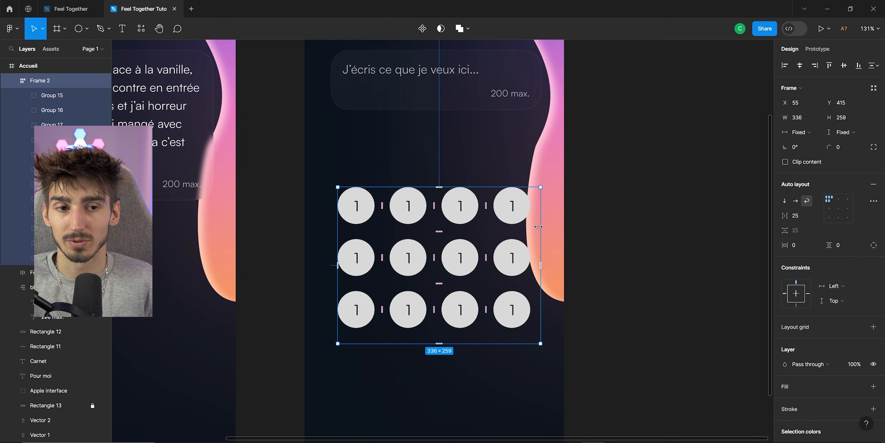
Nudge the circle grid frame slightly left and set its auto layout alignment to centre.
scroll(481, 247, up, 1)
drag(464, 254, 456, 250)
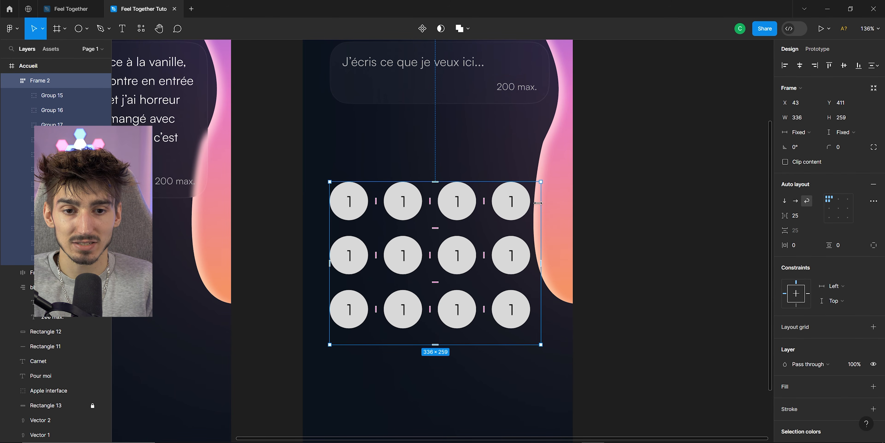
drag(538, 203, 531, 204)
key(ctrl+z)
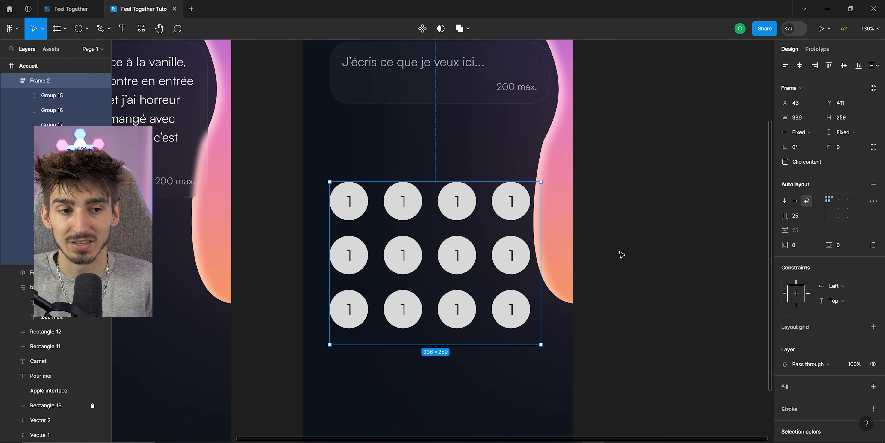
click(839, 199)
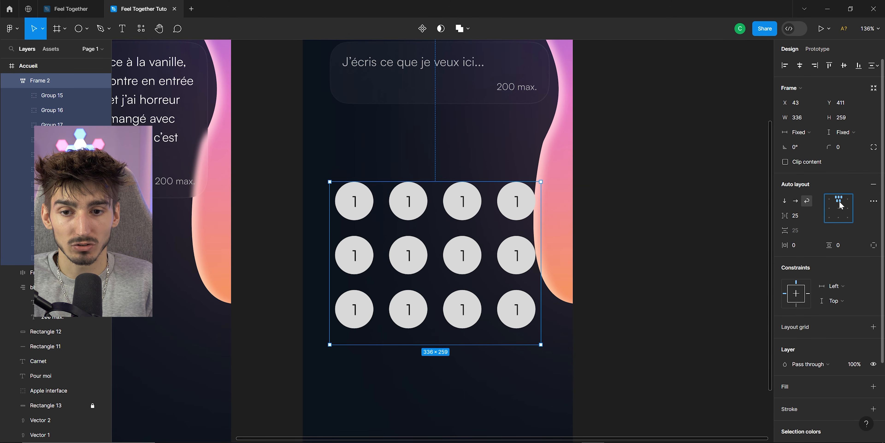
click(837, 212)
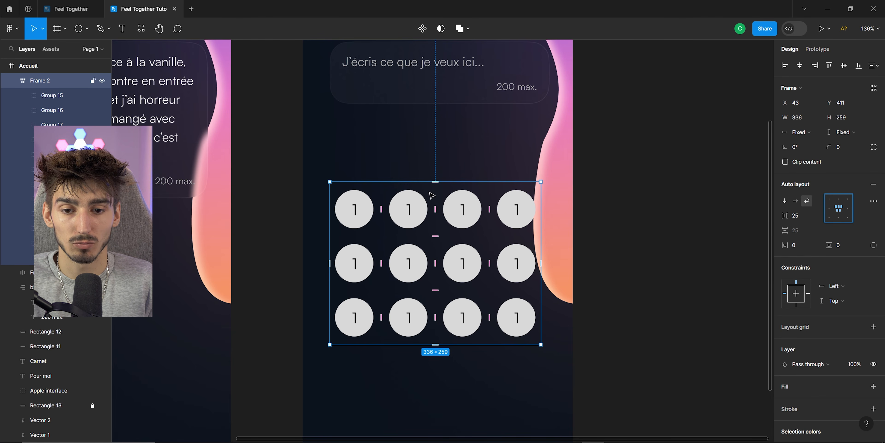
scroll(458, 270, down, 3)
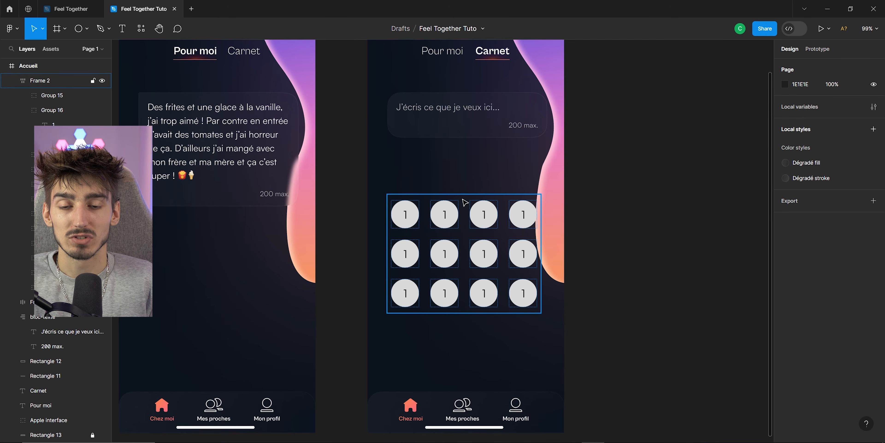
click(445, 216)
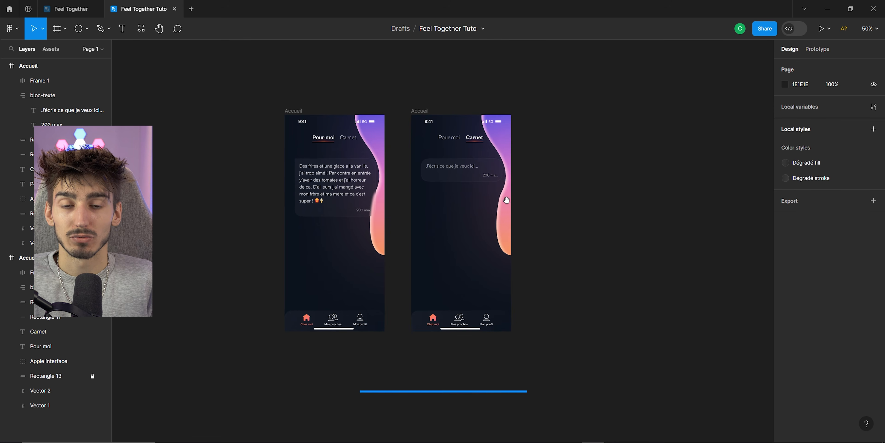
drag(462, 196, 488, 220)
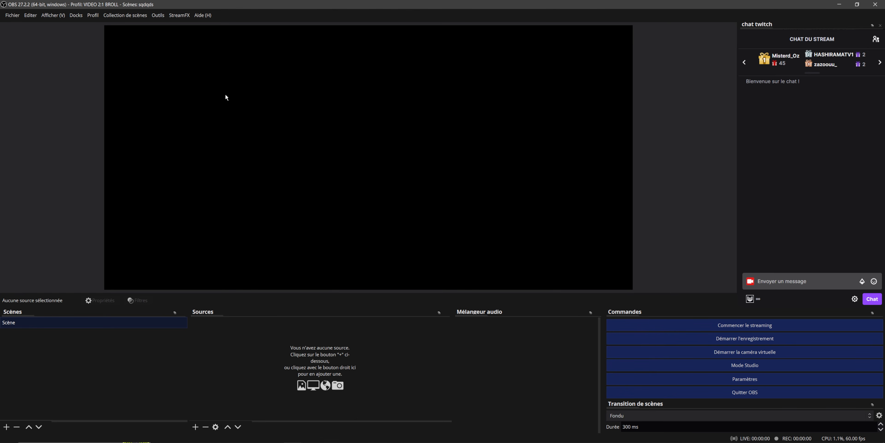
Switch to OBS and install the Gamerz overlay from the OWN3D Pro overlay library.
click(161, 15)
click(170, 110)
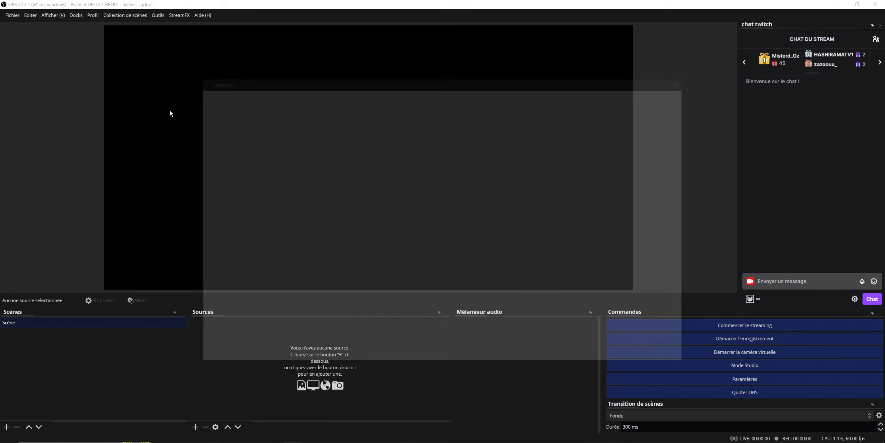
scroll(502, 244, down, 10)
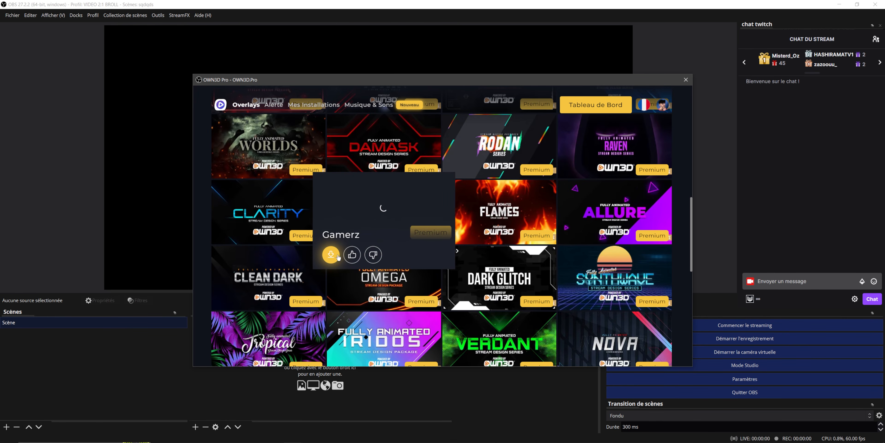
click(333, 254)
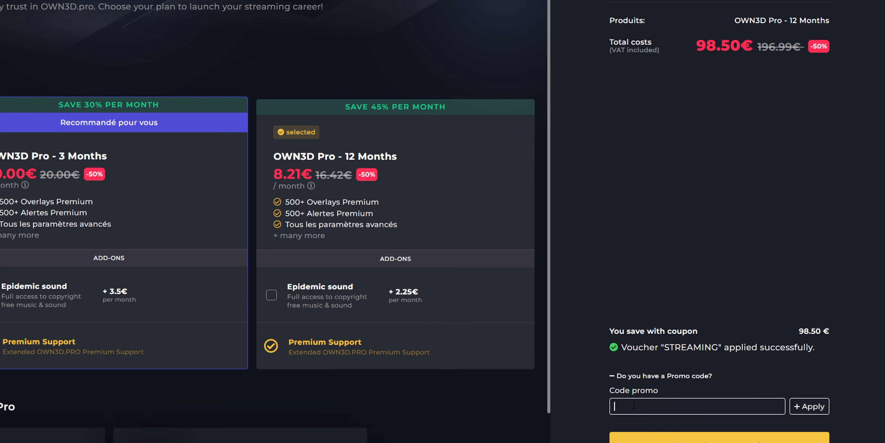
text(WYZENIX)
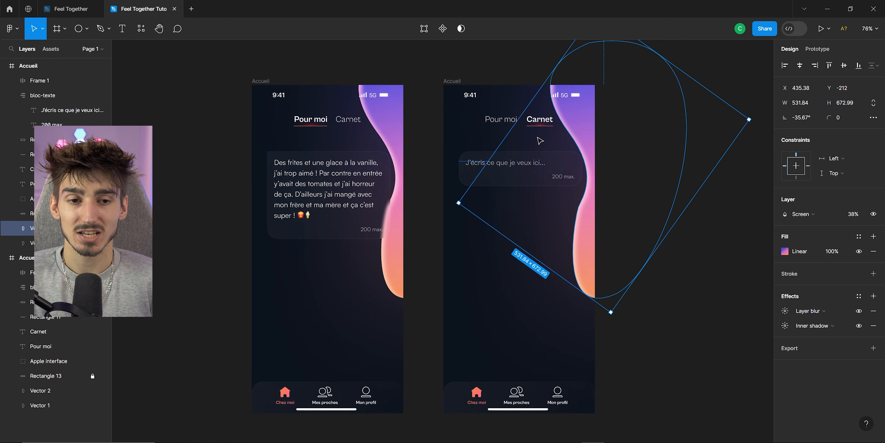
Select both gradient vector blobs and resize and reposition them along the Carnet screen's right edge.
shift+click(69, 242)
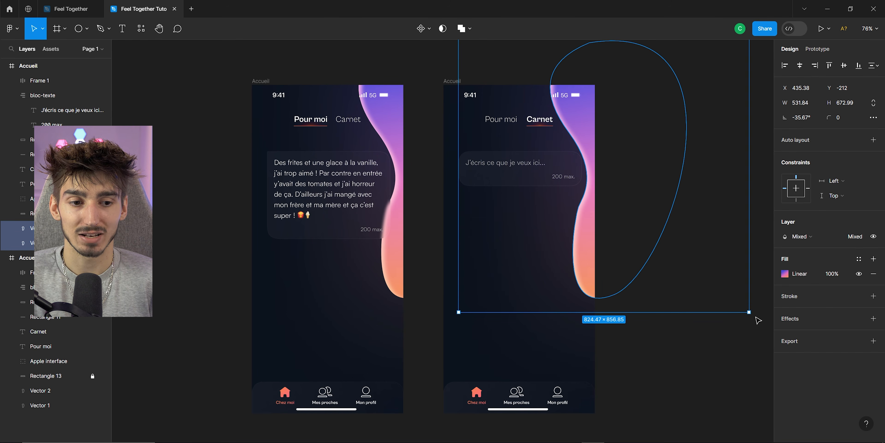
drag(758, 320, 787, 280)
drag(598, 218, 586, 183)
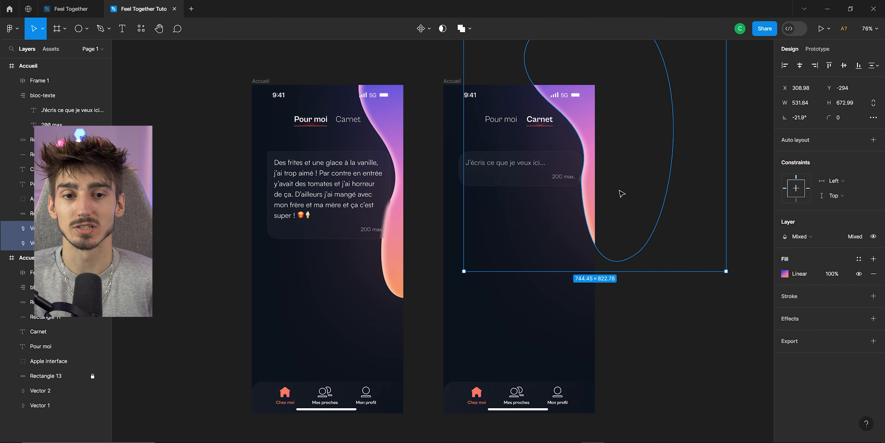
click(664, 314)
Open the prototype settings and choose iPhone 15 Pro Max as the preview device.
scroll(474, 223, down, 1)
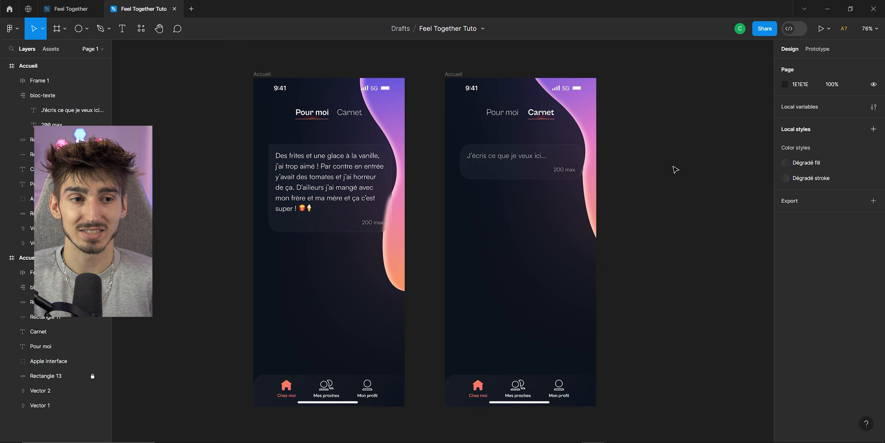
click(826, 52)
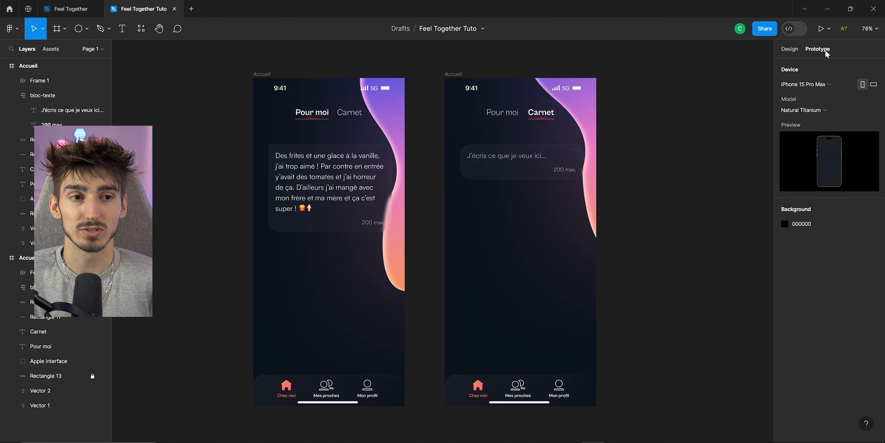
click(811, 85)
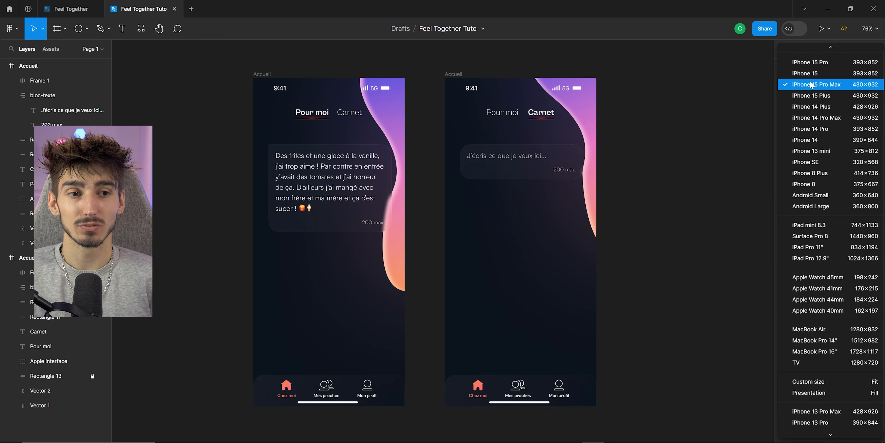
click(813, 86)
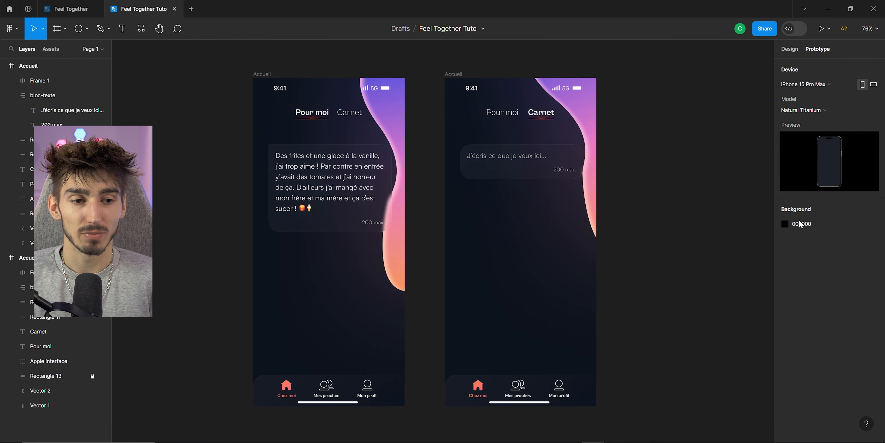
Rename the second screen frame Carnet.
scroll(690, 185, up, 1)
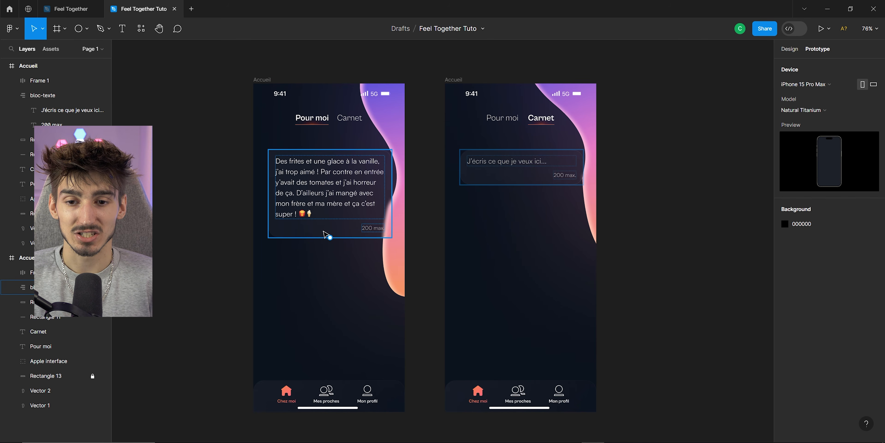
click(452, 82)
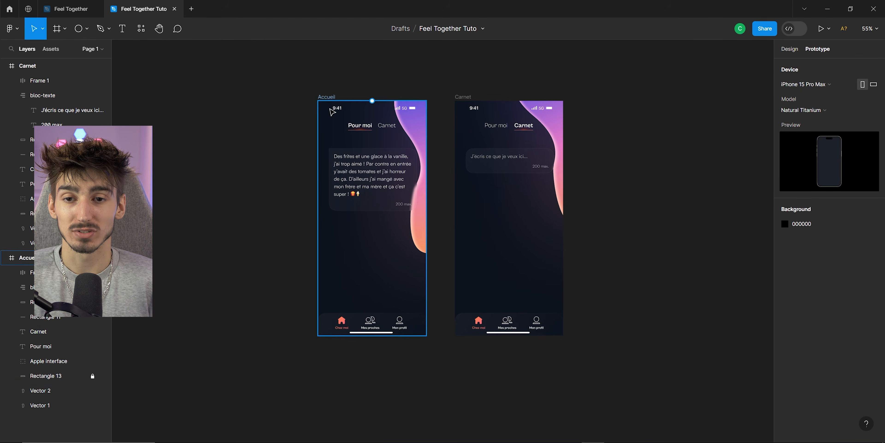
Connect the Carnet tab text on the Accueil screen to the Carnet frame with a prototype link.
scroll(348, 125, up, 5)
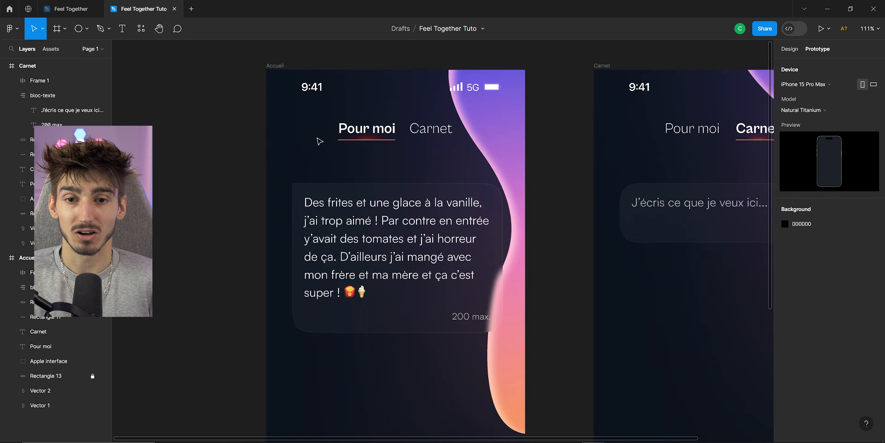
click(470, 119)
scroll(471, 123, down, 5)
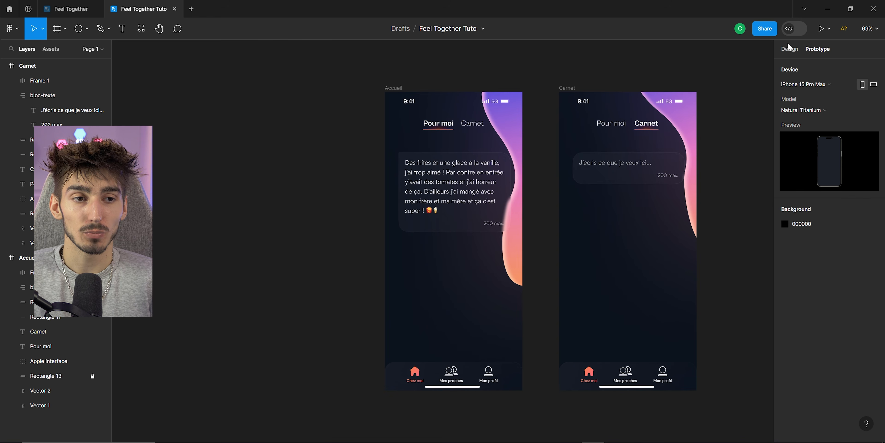
scroll(512, 132, up, 4)
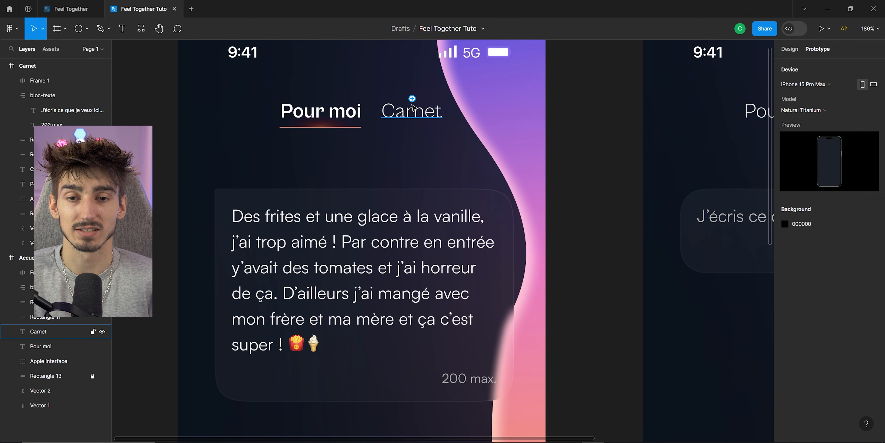
scroll(412, 105, down, 4)
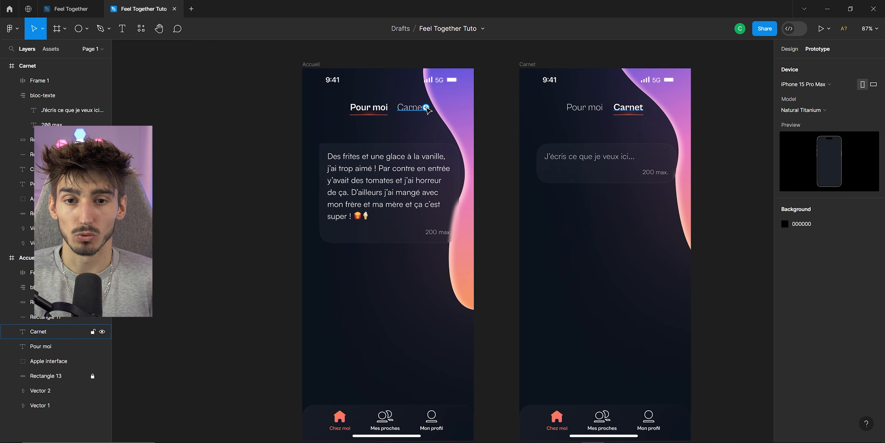
drag(426, 108, 517, 92)
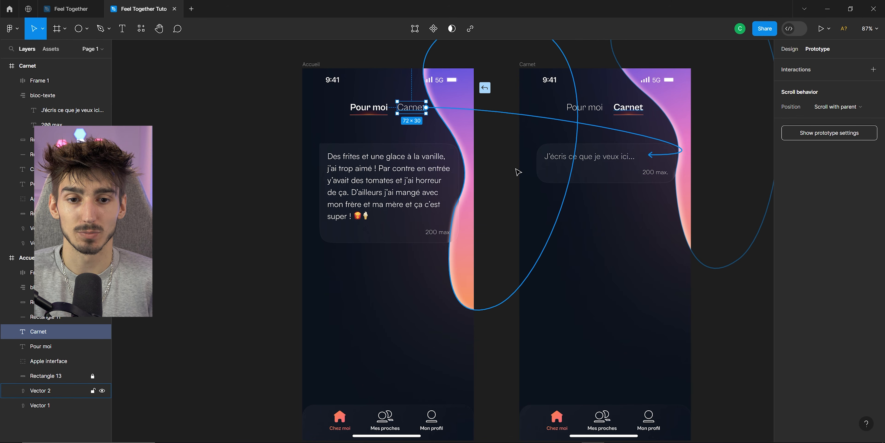
drag(520, 327, 527, 335)
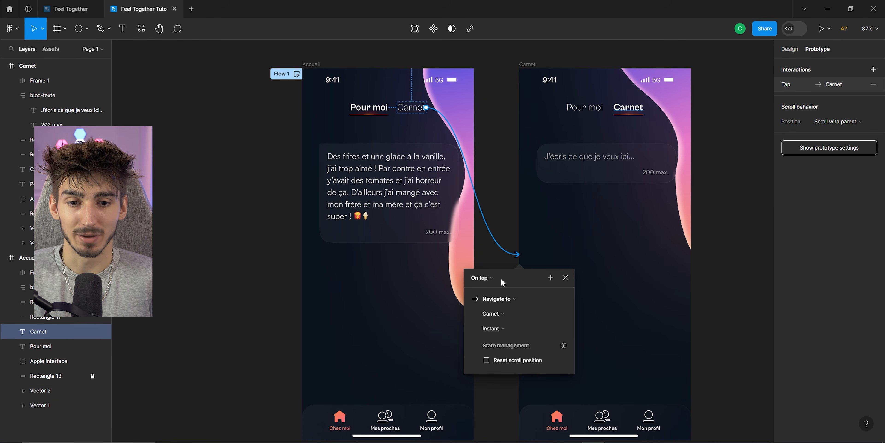
Set the link's trigger to On tap and its action to Navigate to Carnet.
click(482, 277)
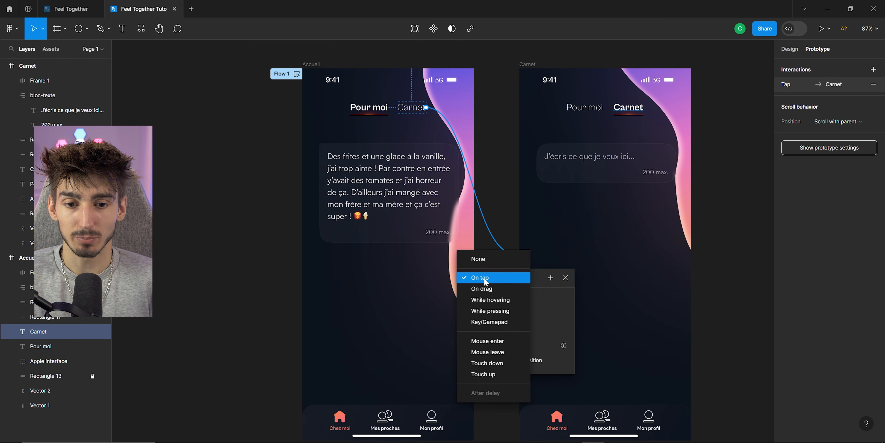
click(461, 280)
click(508, 299)
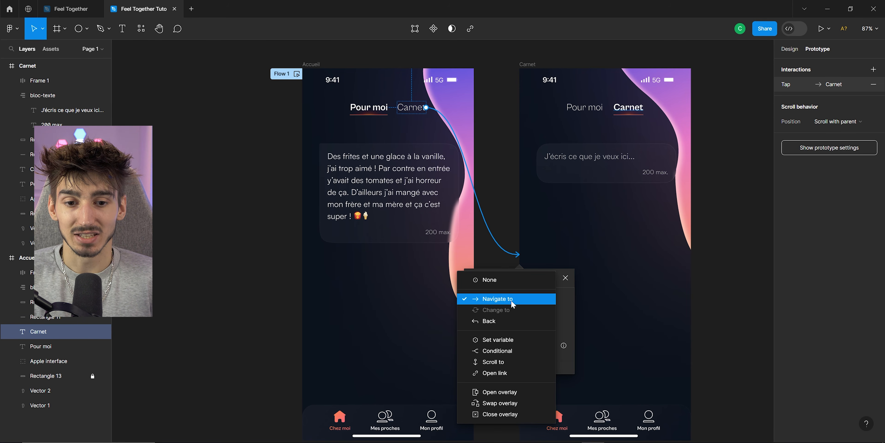
click(523, 300)
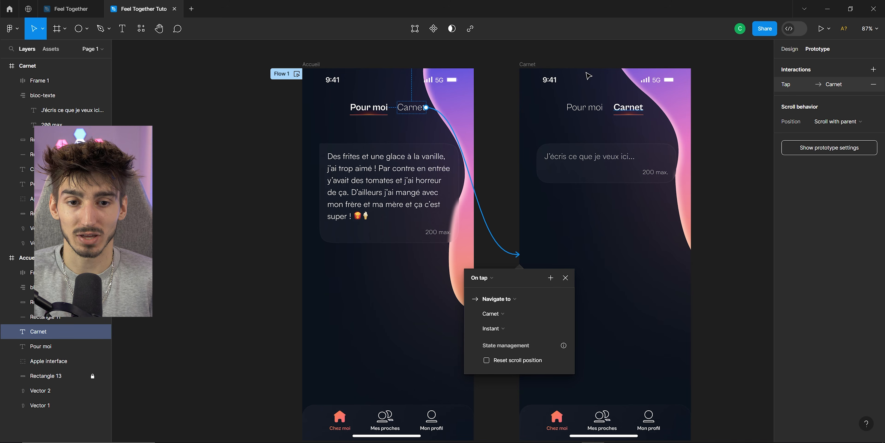
key(Escape)
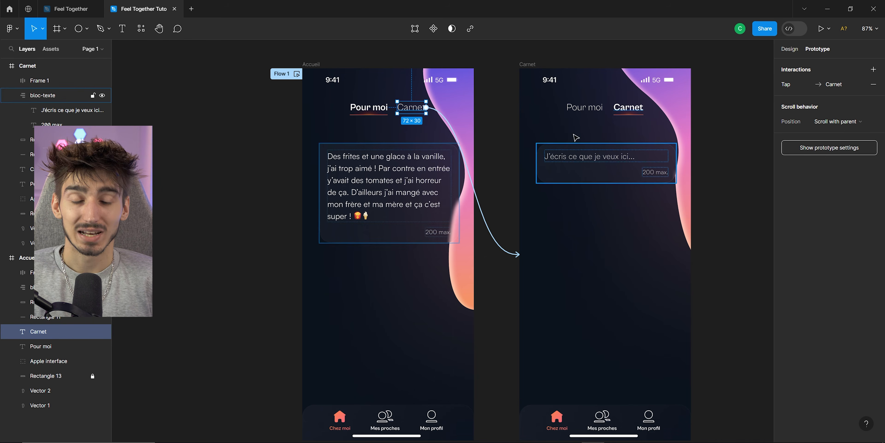
Preview the prototype from the Accueil frame and tap the Carnet tab to test navigation.
click(311, 64)
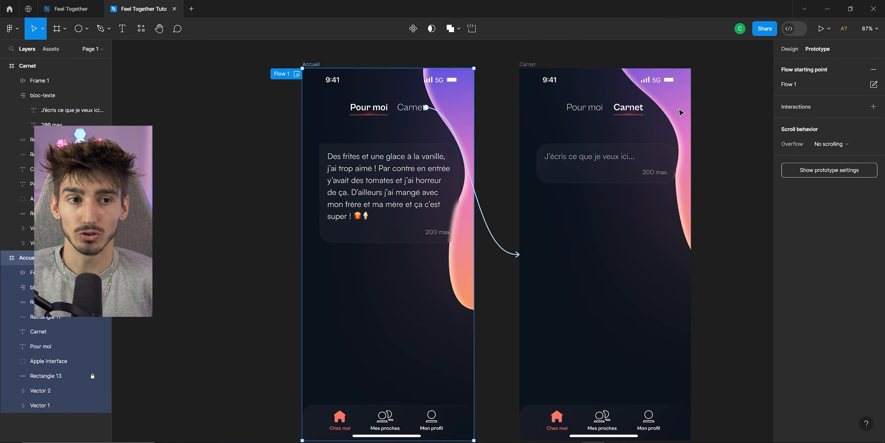
click(829, 29)
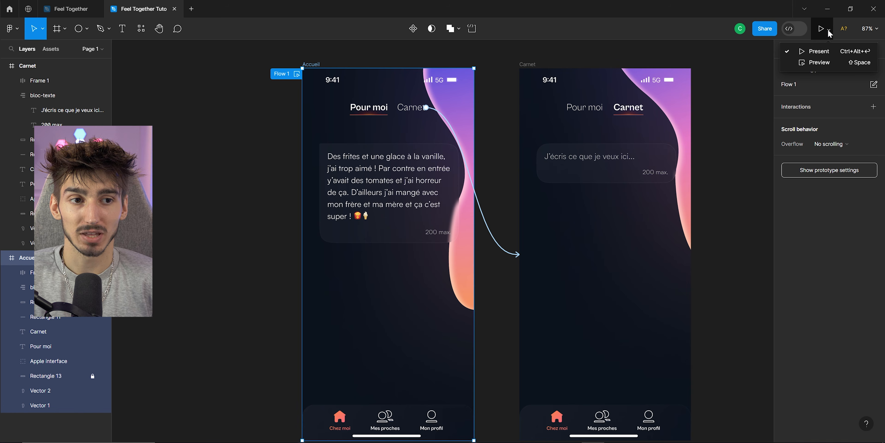
click(815, 63)
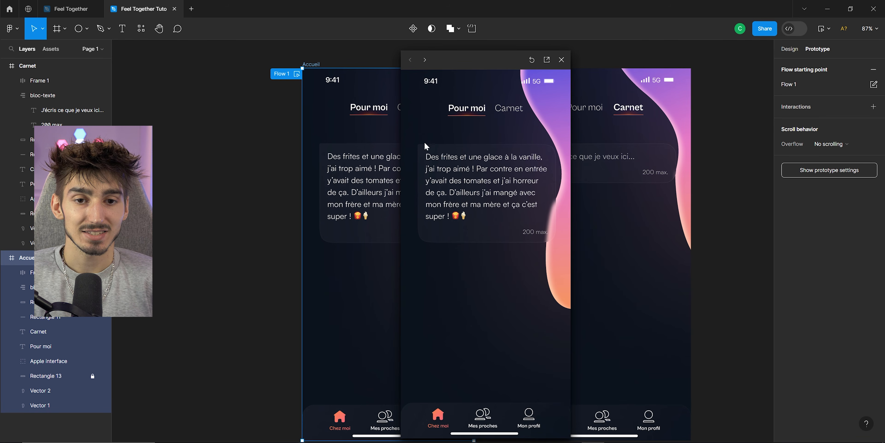
click(514, 110)
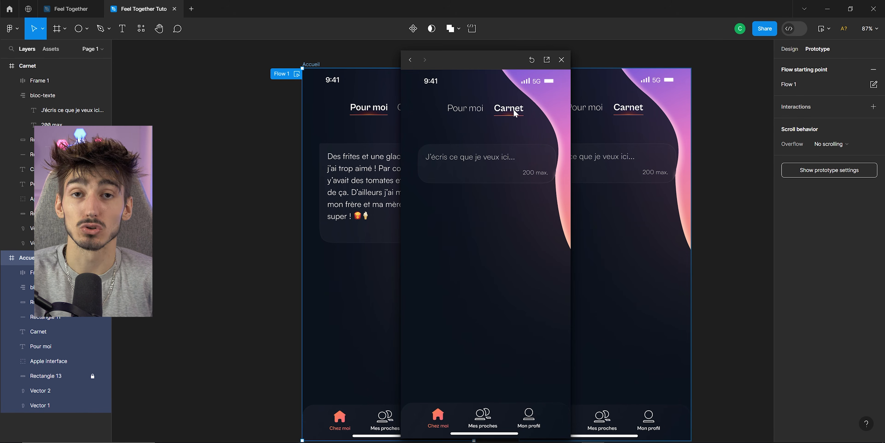
Change the Accueil-to-Carnet link's animation to Smart animate.
key(Escape)
click(498, 249)
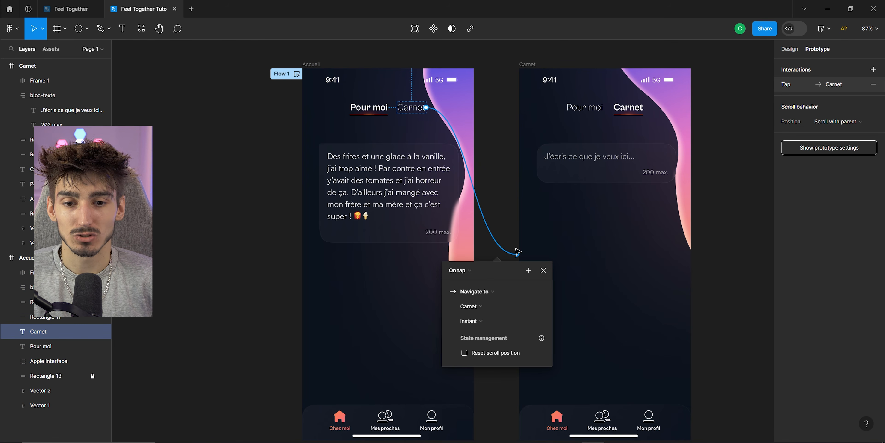
drag(493, 274, 487, 175)
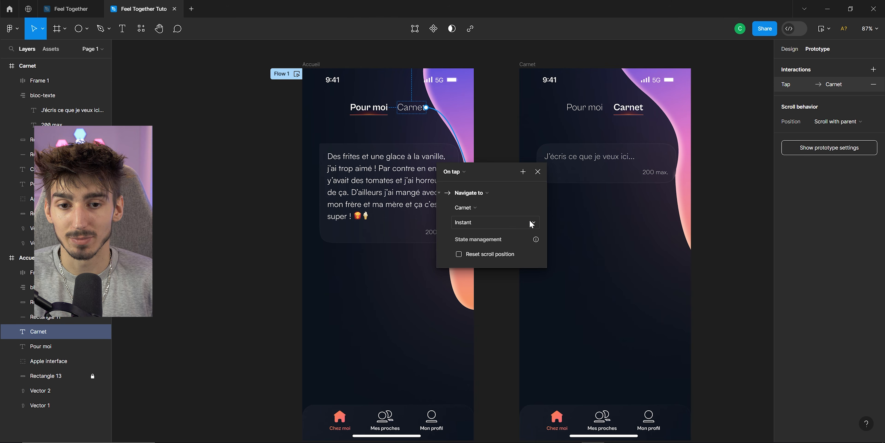
click(488, 226)
click(442, 226)
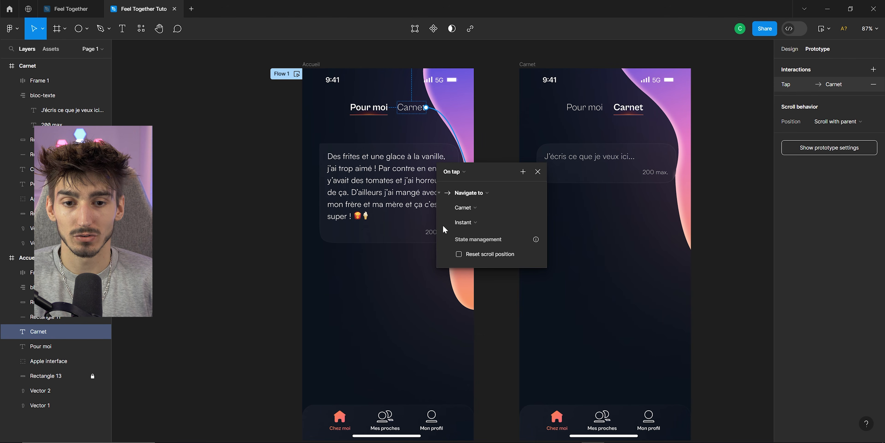
click(462, 224)
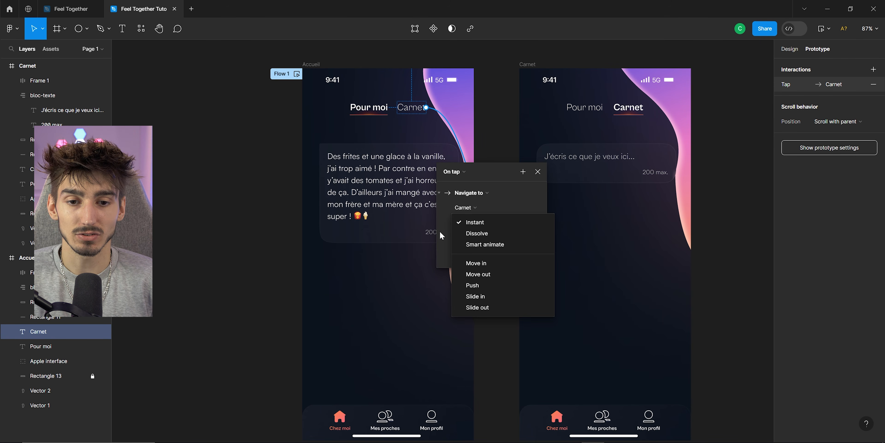
click(475, 245)
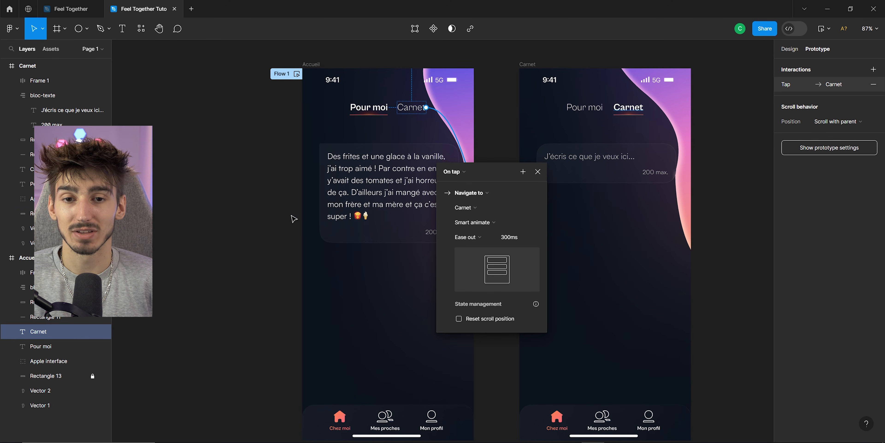
click(460, 108)
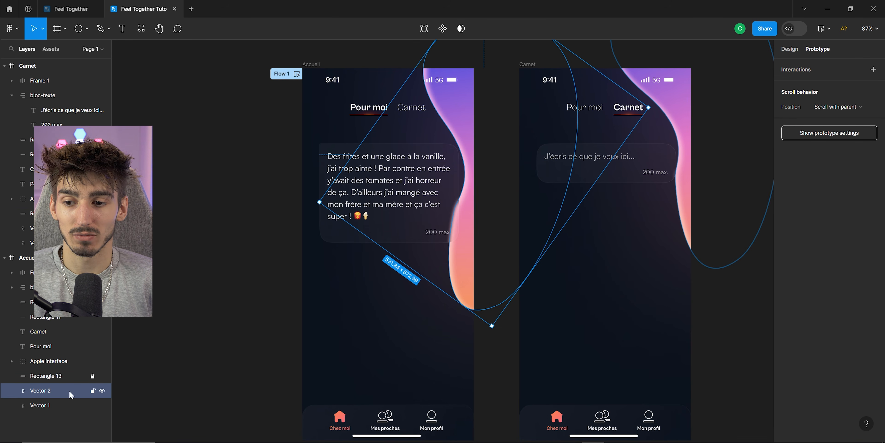
click(42, 405)
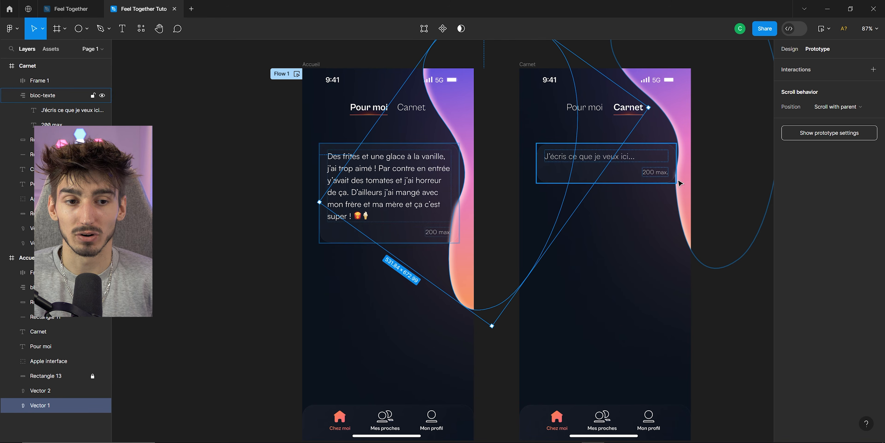
click(686, 184)
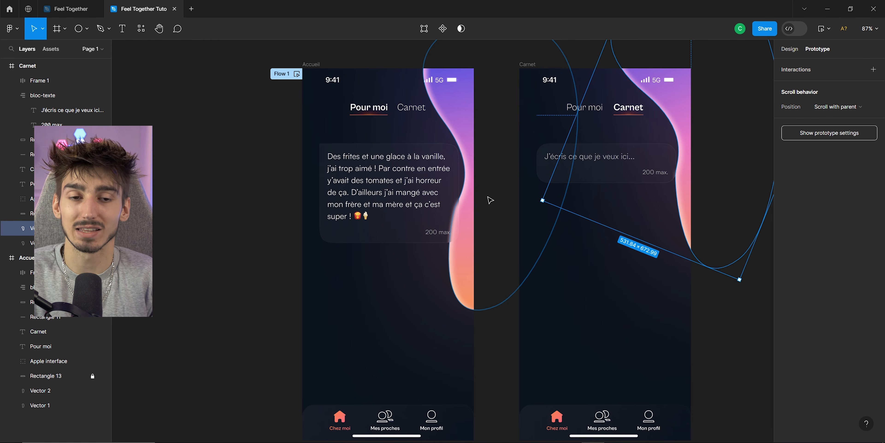
click(503, 330)
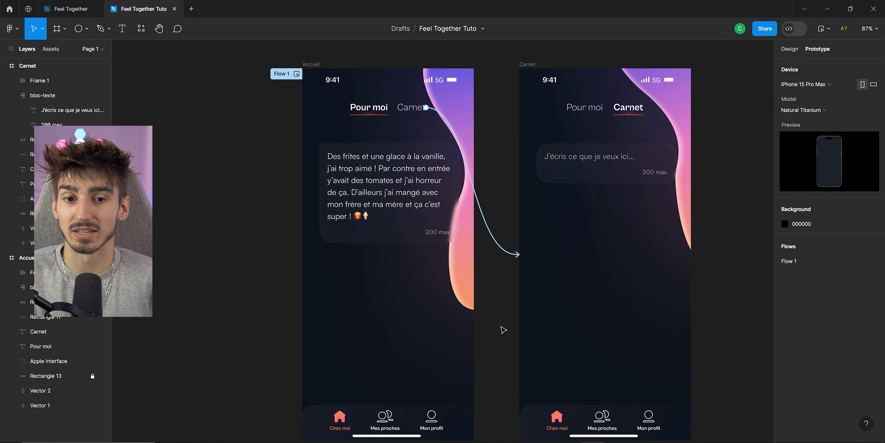
Set the Carnet link's easing curve to Gentle.
click(490, 244)
click(474, 336)
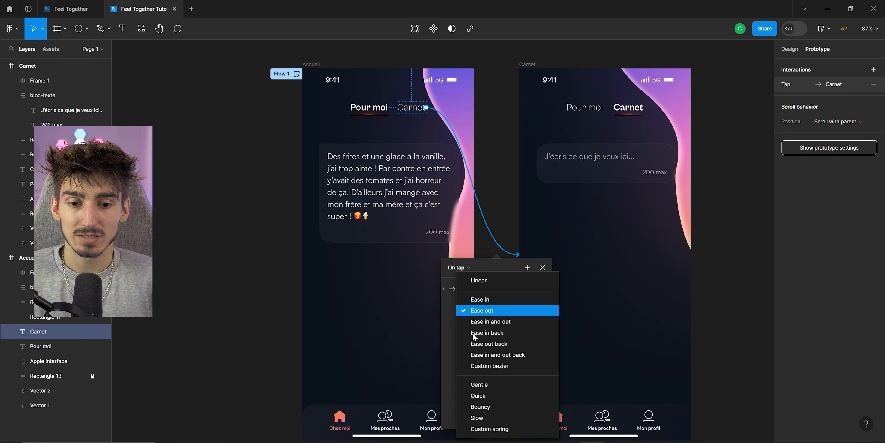
click(470, 386)
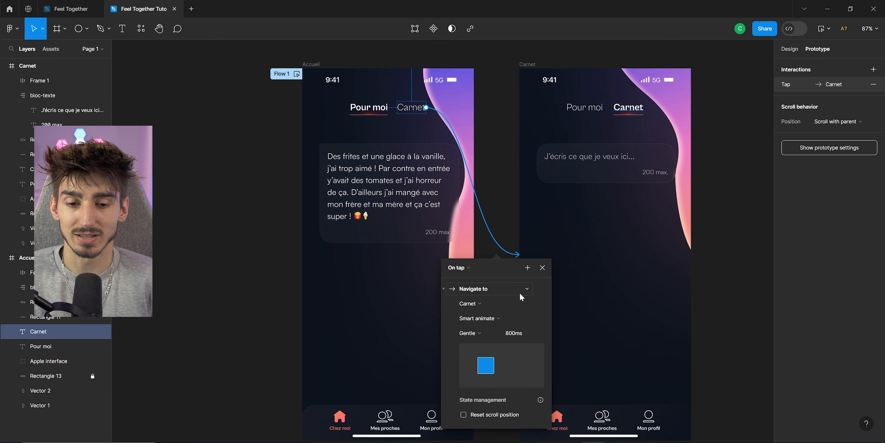
key(Escape)
key(Escape)
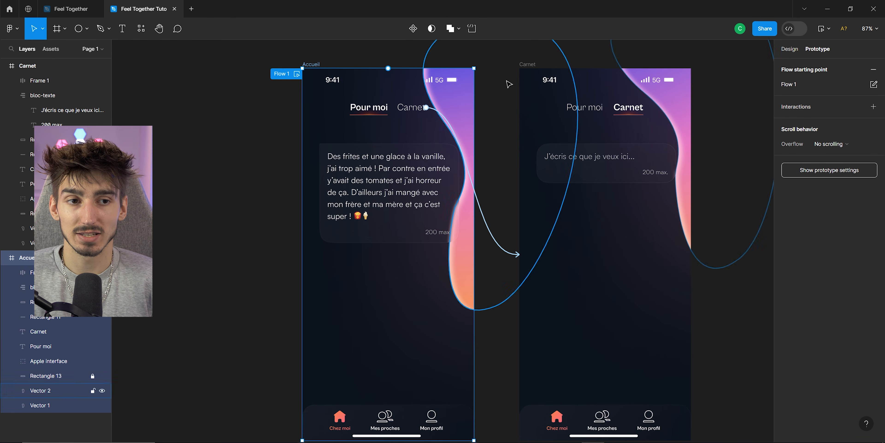
Preview the prototype to check the Smart animate transition to Carnet.
click(829, 28)
click(824, 62)
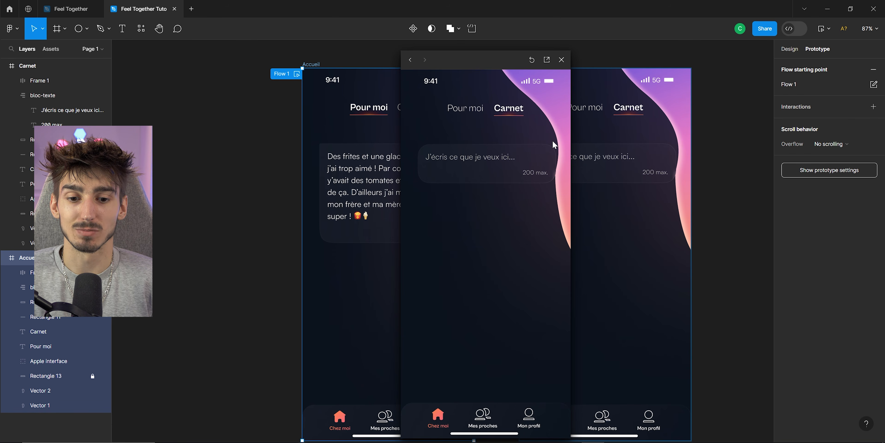
click(562, 59)
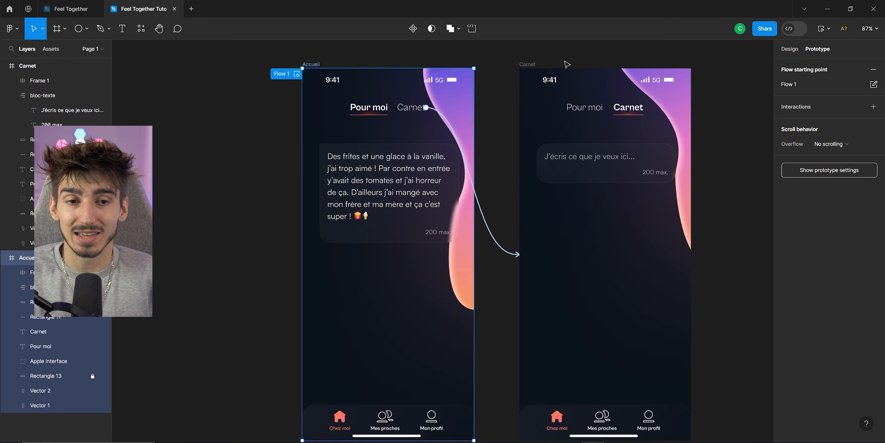
Link the Pour moi tab on the Carnet screen back to the Accueil frame.
click(584, 107)
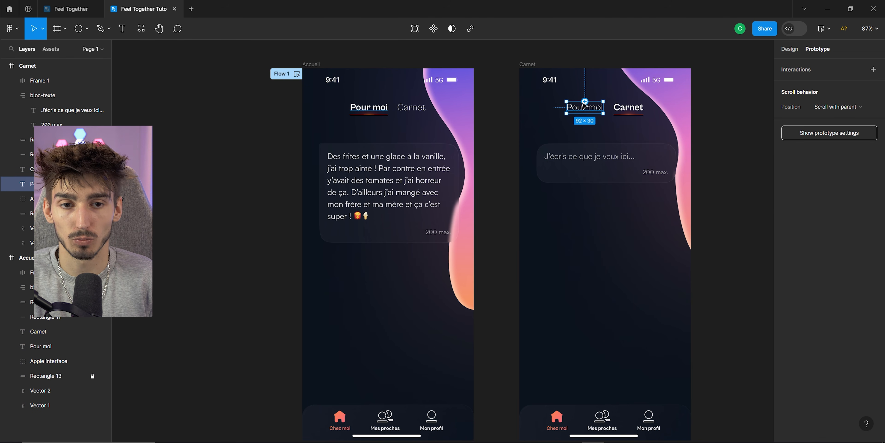
drag(585, 101, 482, 245)
click(316, 81)
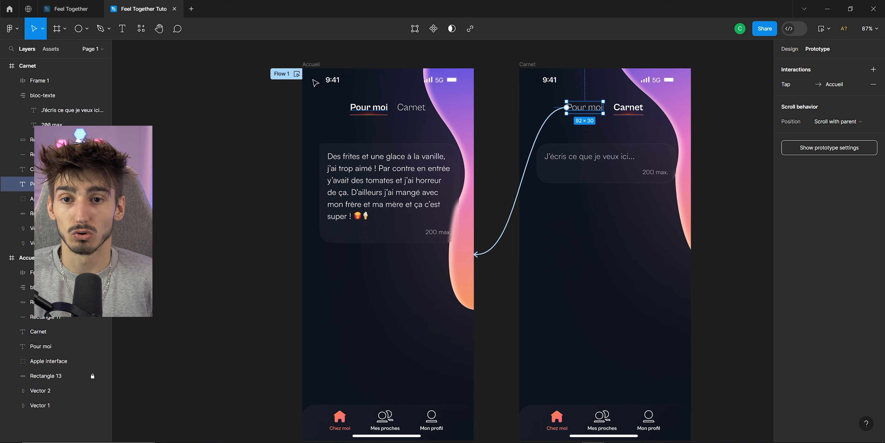
Preview the prototype from Accueil and test switching between the Carnet and Pour moi tabs.
click(311, 65)
click(830, 28)
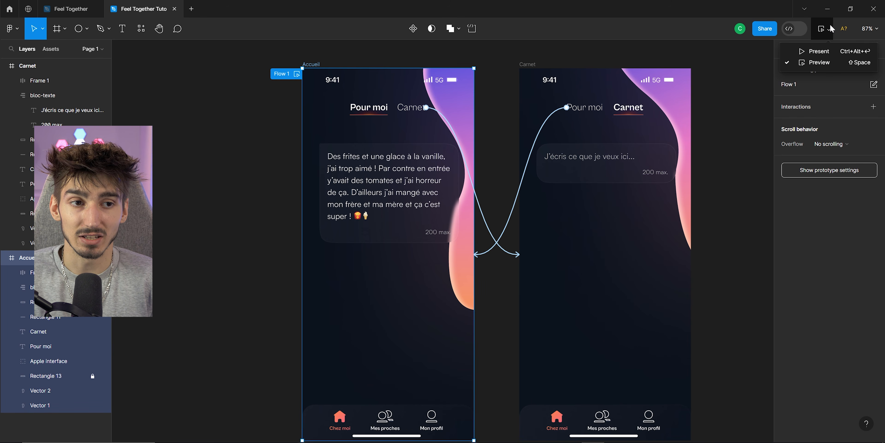
click(815, 62)
click(510, 109)
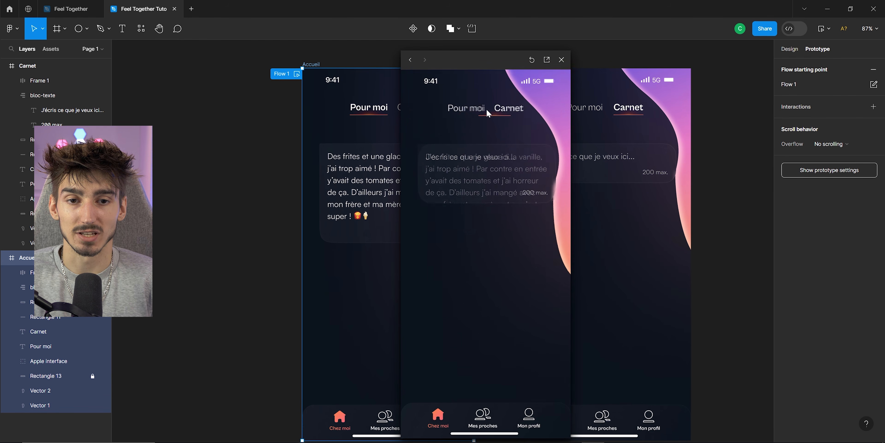
click(461, 111)
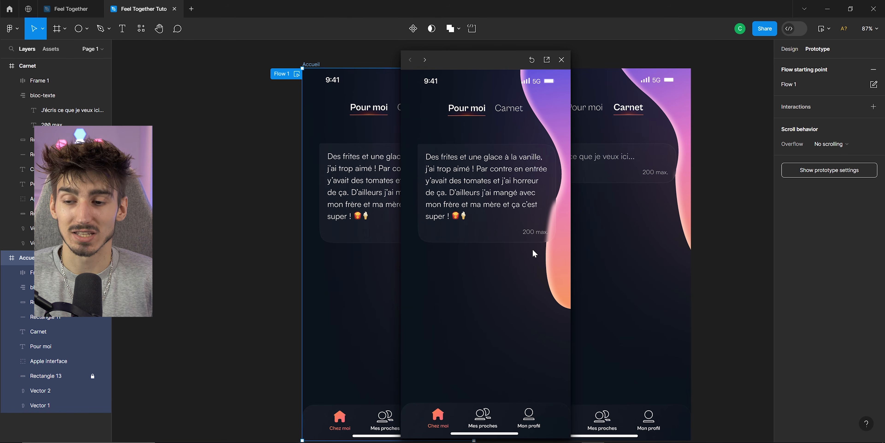
key(Escape)
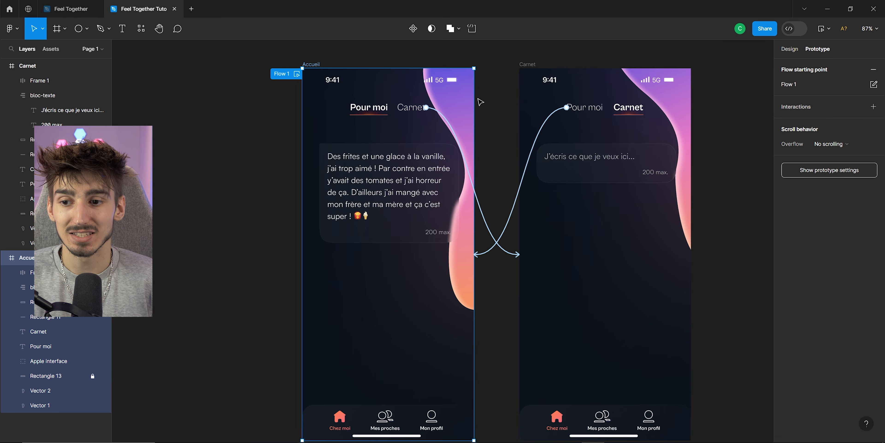
Rename the Carnet screen's text block layer to bloc-texte 2.
click(592, 171)
double_click(60, 95)
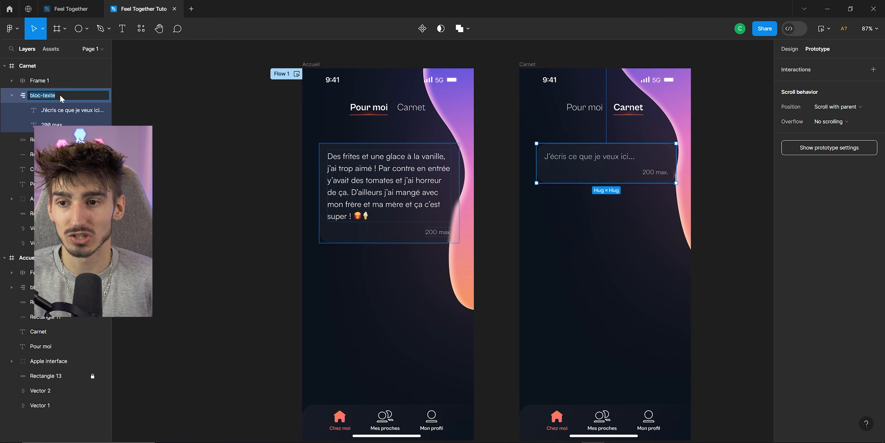
click(66, 96)
key(Return)
Preview the prototype again and tap back and forth between the Carnet and Pour moi tabs.
click(316, 64)
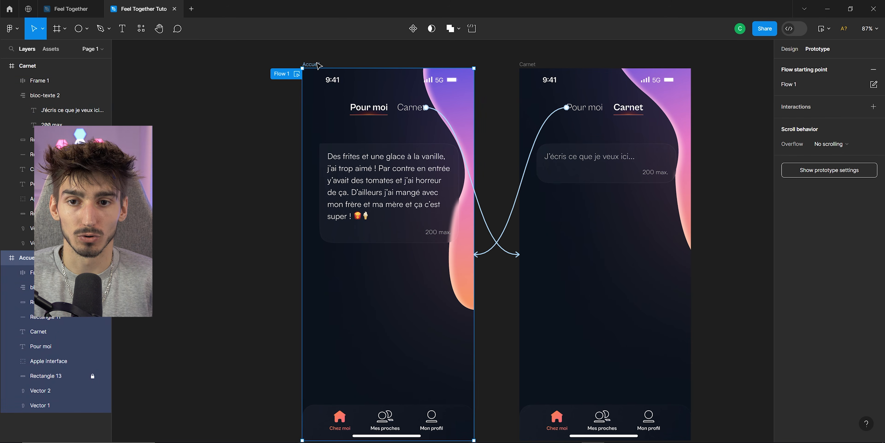
click(821, 29)
click(507, 107)
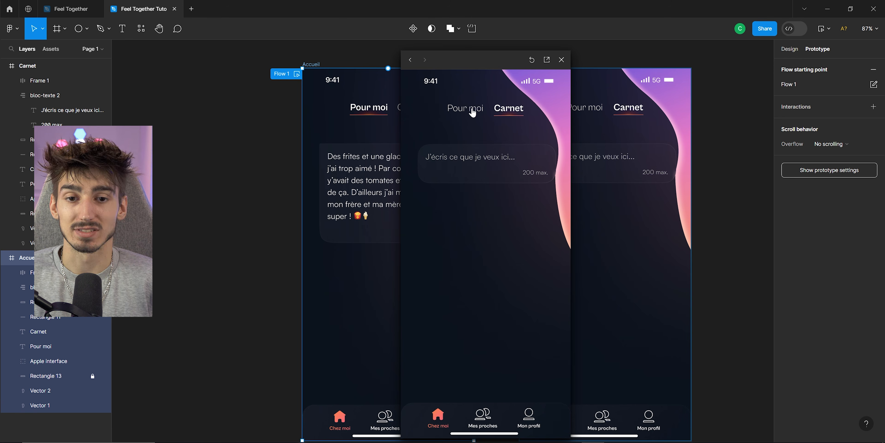
click(472, 112)
click(508, 113)
click(458, 113)
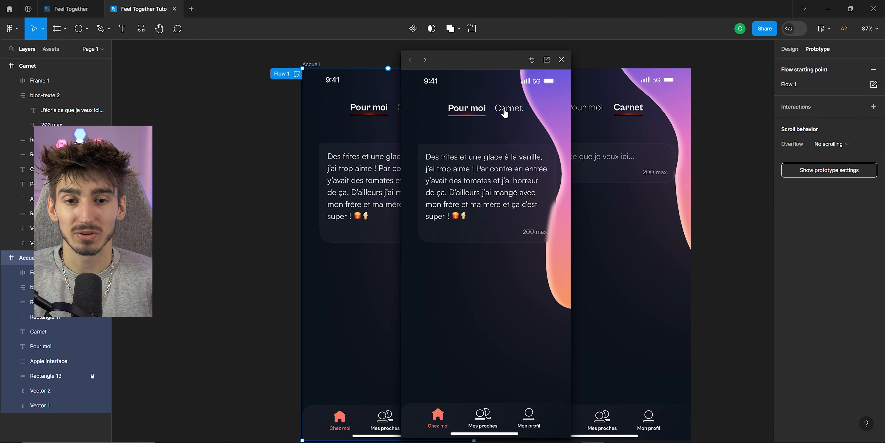
click(506, 113)
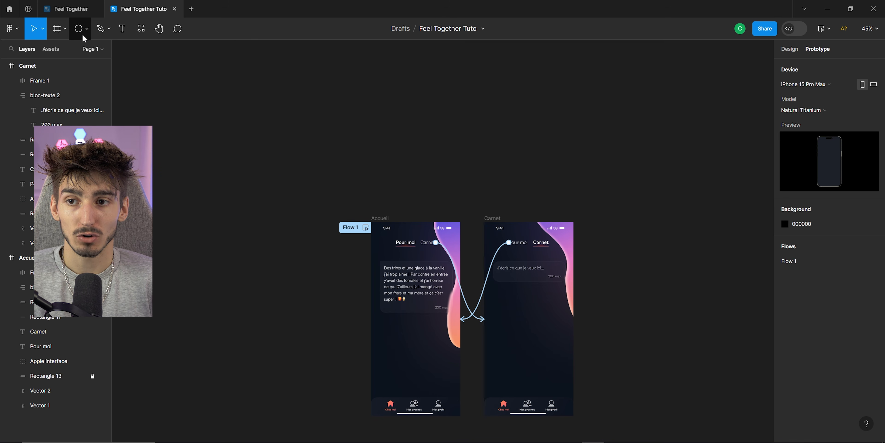
Draw a new frame about 181 × 117 above the screens and set its fill opacity to 0%.
click(56, 28)
scroll(391, 134, up, 2)
drag(370, 118, 421, 154)
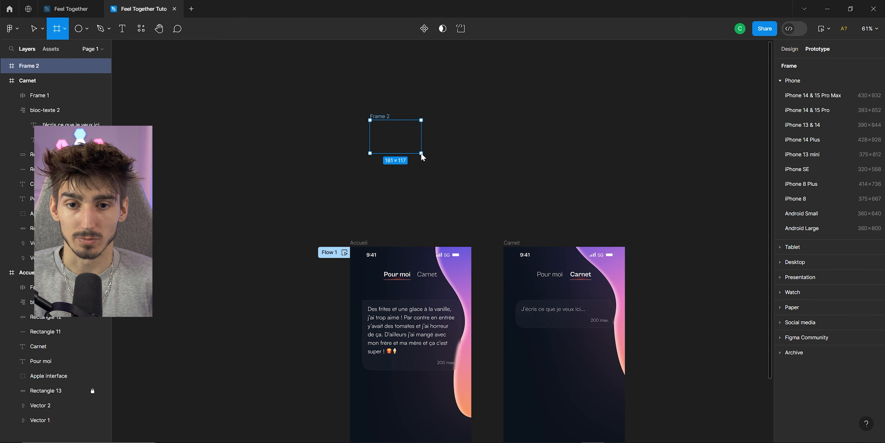
scroll(421, 154, up, 5)
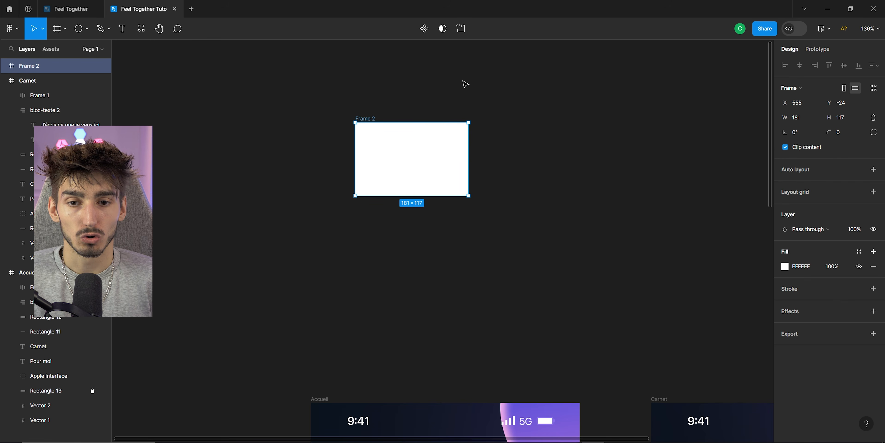
click(831, 266)
text(0)
key(Return)
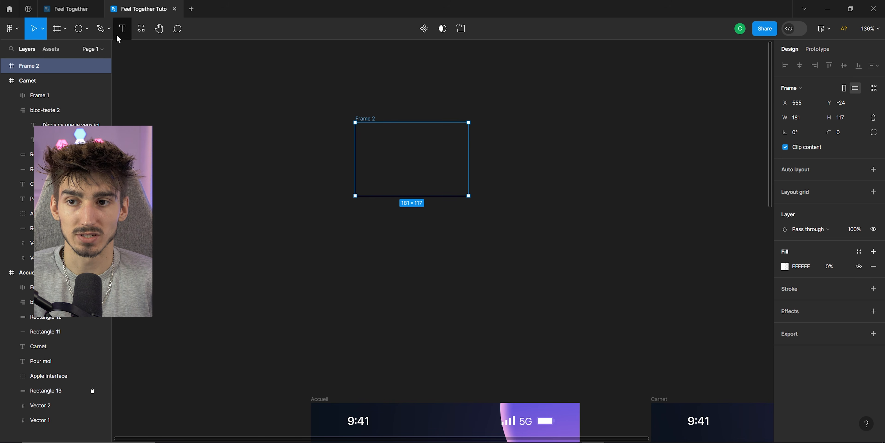
Draw a circle about 31 × 31 inside the new frame.
click(79, 28)
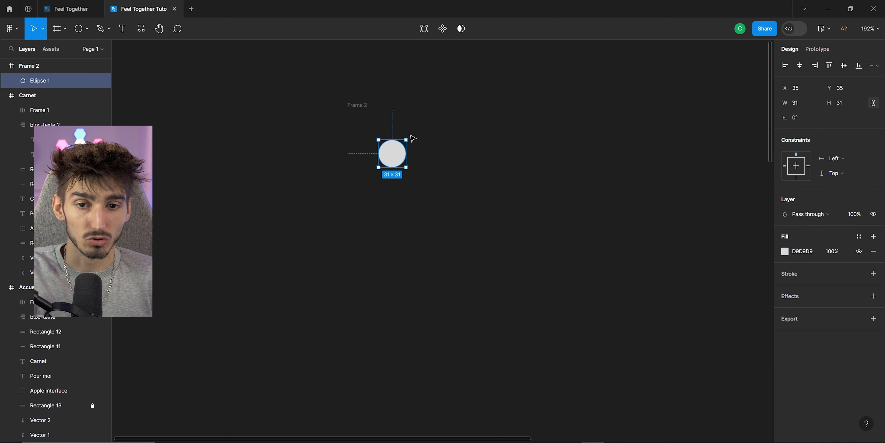
click(367, 107)
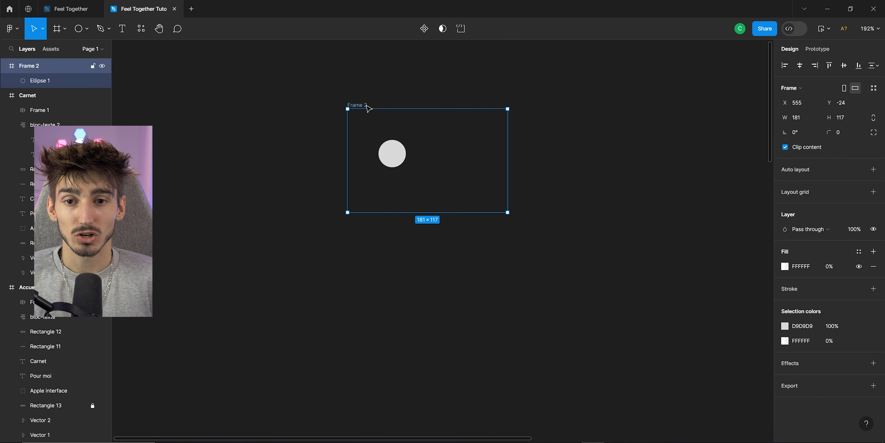
Duplicate the frame below the original and move its circle about 70 px to the right.
drag(365, 107, 376, 248)
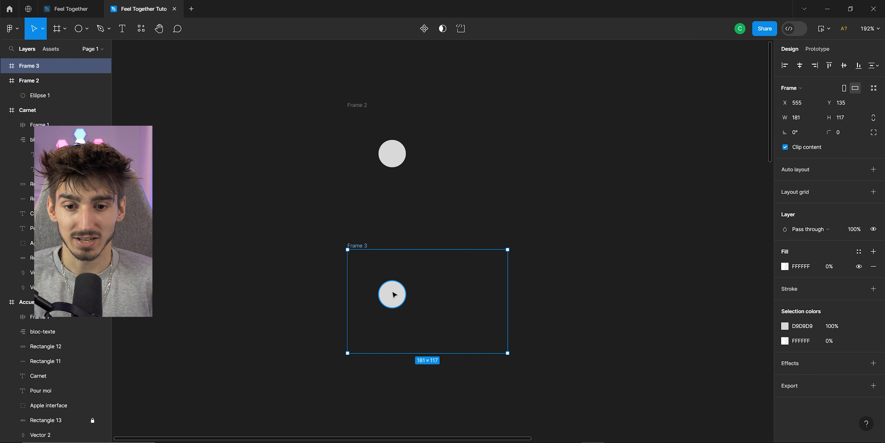
click(394, 296)
drag(394, 295, 455, 296)
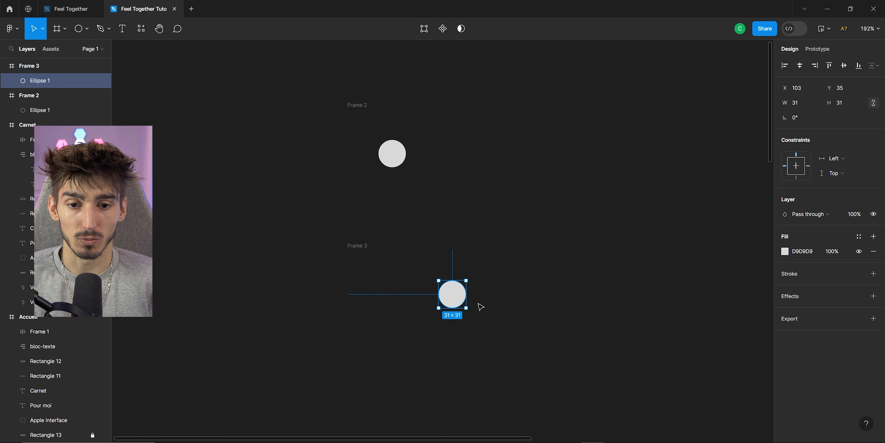
Fill the duplicated frame's circle with red.
click(785, 251)
click(771, 196)
click(344, 131)
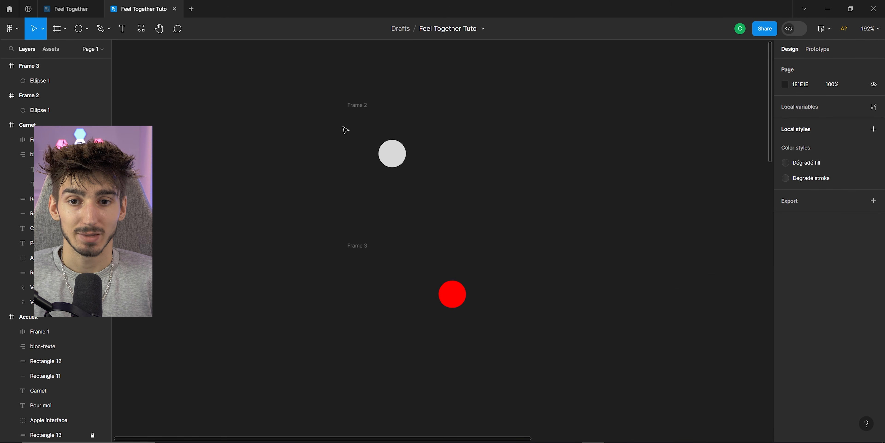
Add an After delay interaction from Frame 2 to Frame 3 with Smart animate, setting the delay to 200 ms.
click(820, 51)
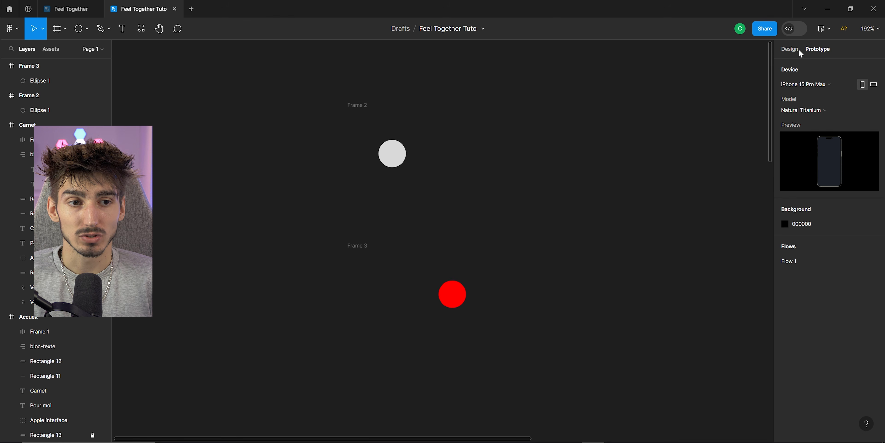
click(360, 106)
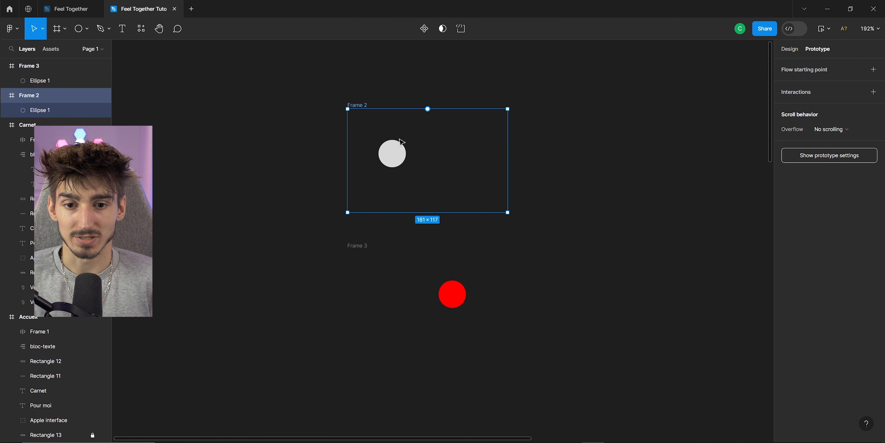
drag(427, 212, 431, 257)
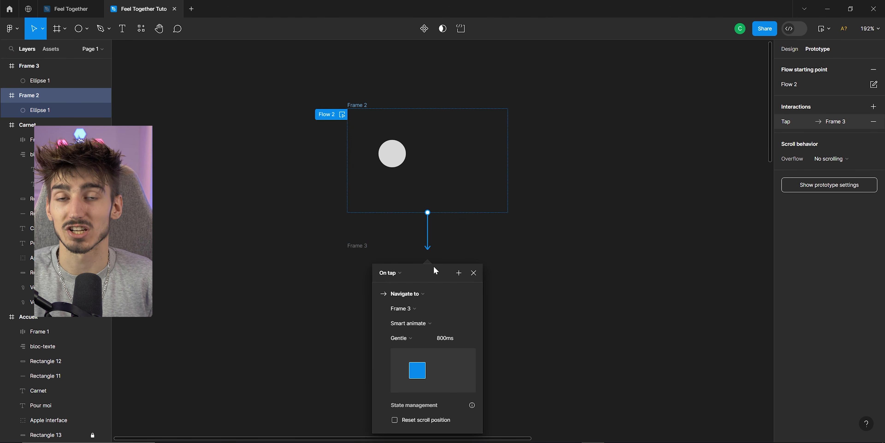
click(400, 272)
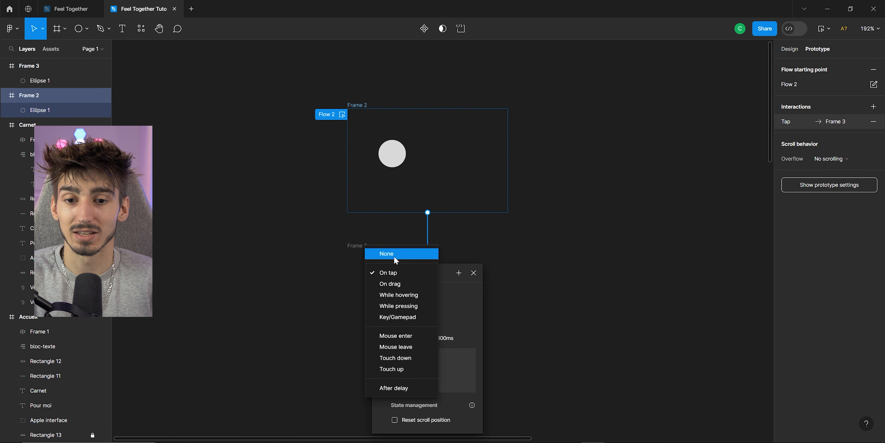
click(402, 388)
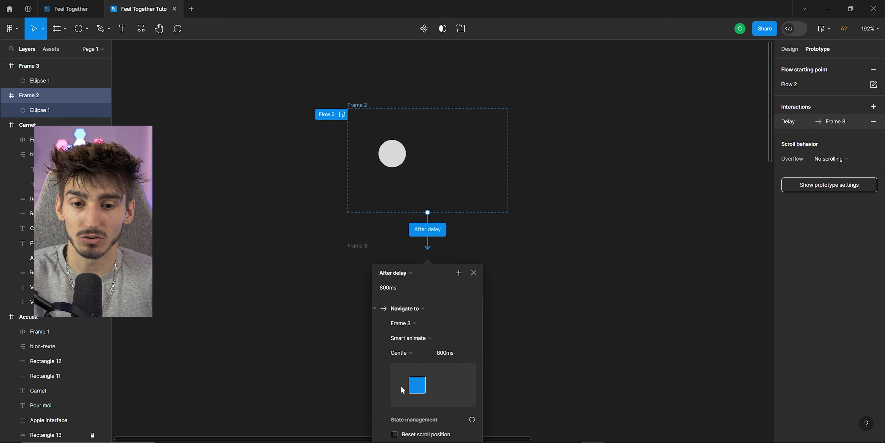
text(200)
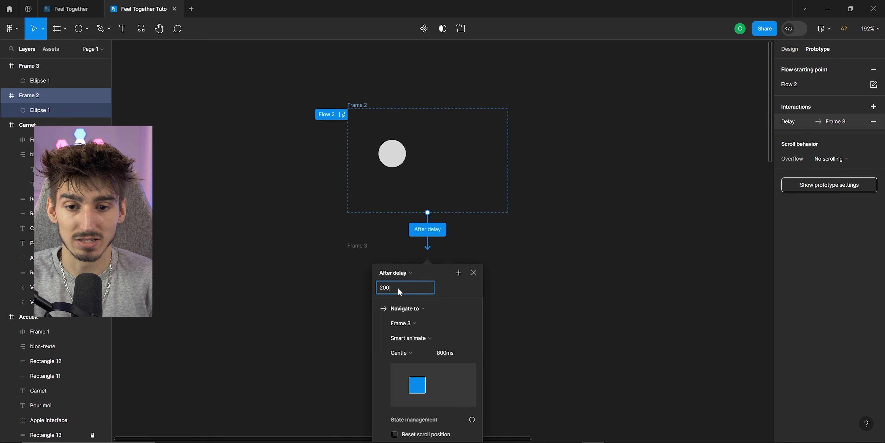
key(Return)
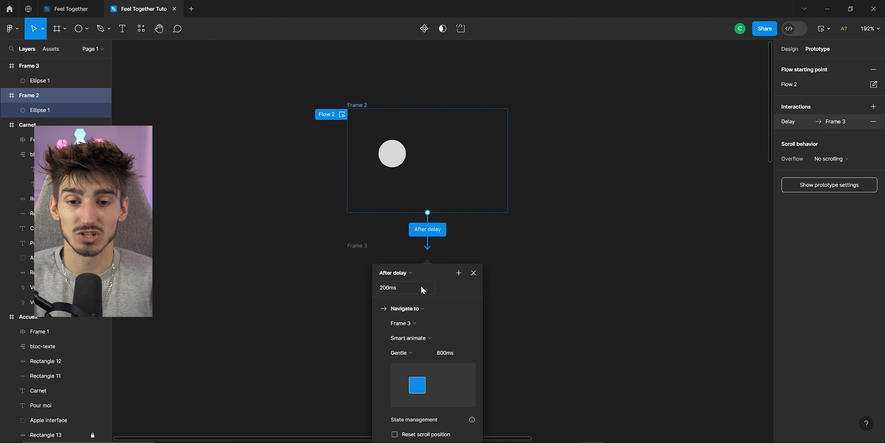
key(Escape)
Give Frame 3 an After delay interaction back to Frame 2 with Smart animate and a 200 ms delay.
click(583, 248)
click(358, 245)
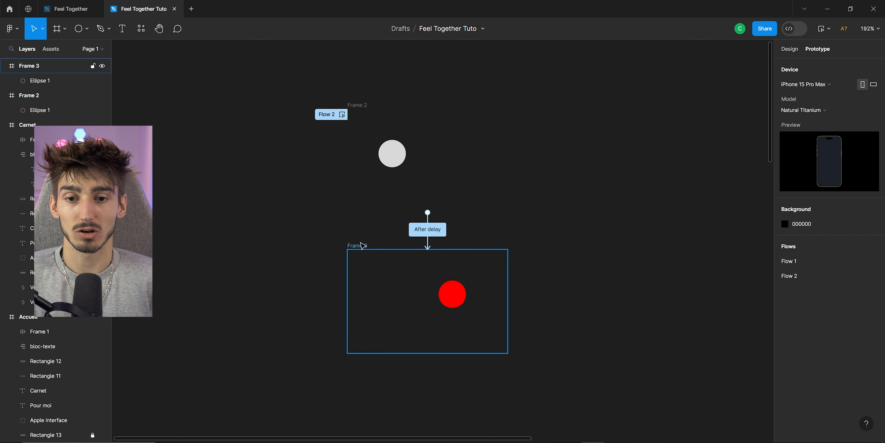
click(435, 250)
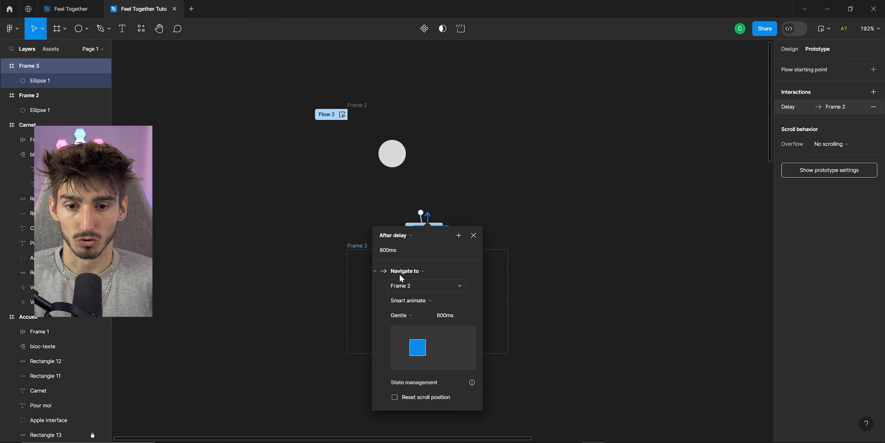
click(388, 248)
text(200)
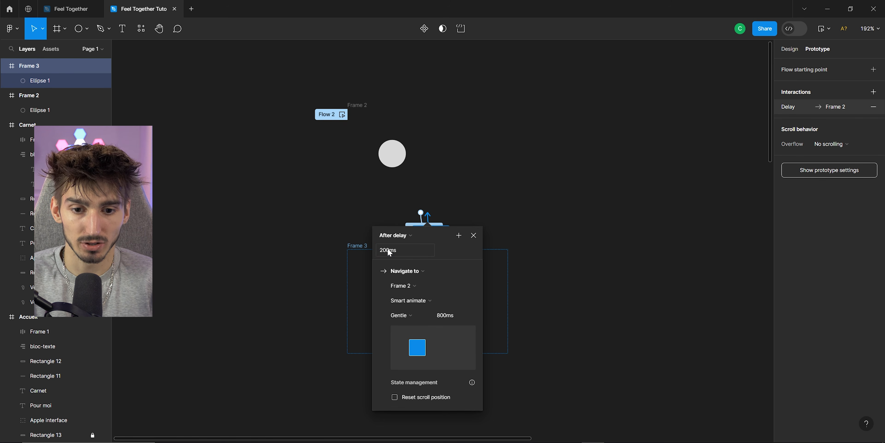
click(474, 235)
Preview the Frame 2 flow to watch the circle animate between the two frames.
scroll(507, 207, down, 3)
click(398, 129)
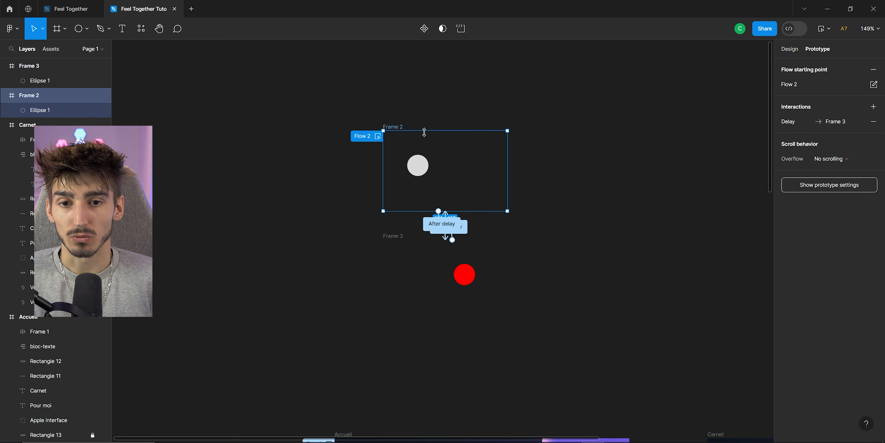
click(828, 28)
click(801, 64)
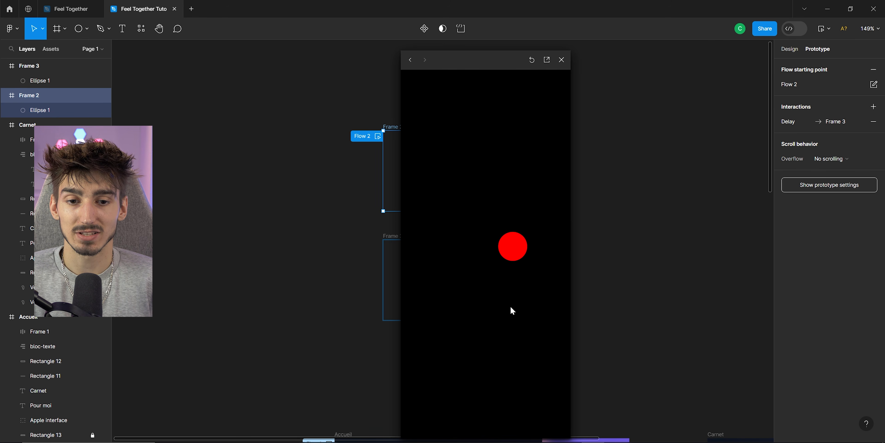
click(561, 60)
Select Frame 2 and Frame 3 together and combine them into a component set.
scroll(447, 185, down, 5)
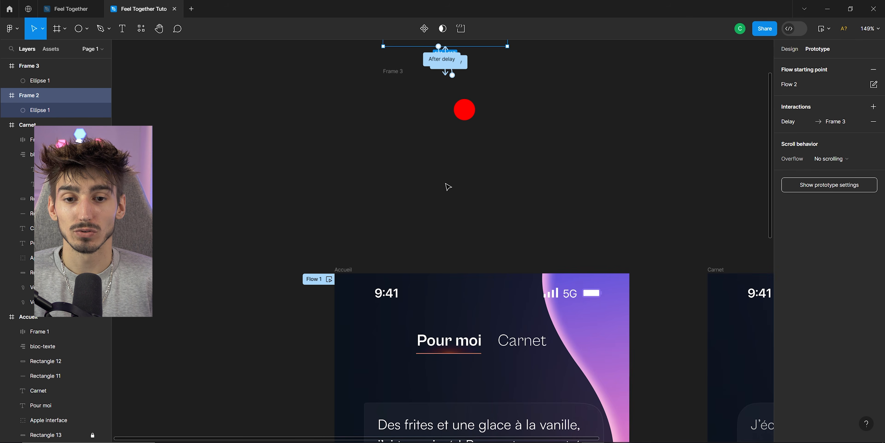
ctrl+scroll(446, 185, down, 3)
scroll(503, 248, down, 5)
ctrl+scroll(398, 125, down, 3)
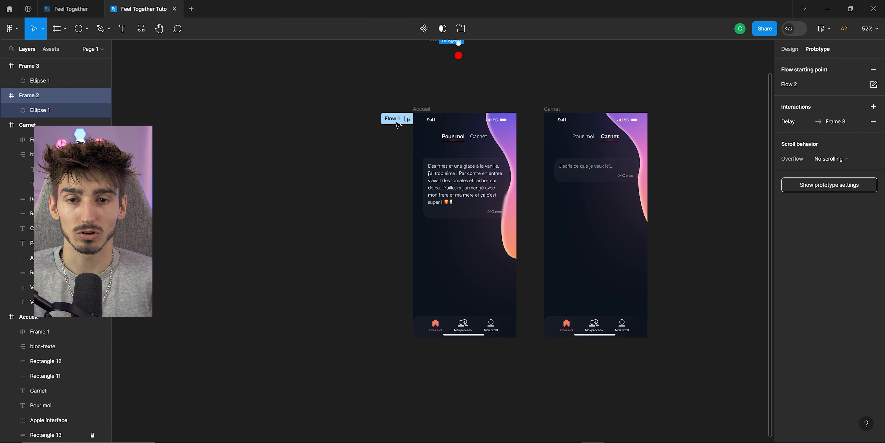
scroll(447, 236, up, 5)
ctrl+scroll(432, 251, up, 3)
scroll(433, 251, up, 1)
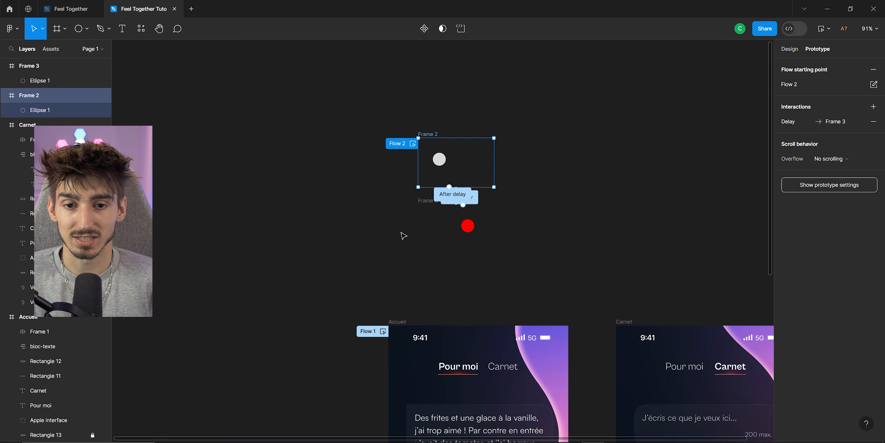
ctrl+scroll(403, 235, up, 3)
shift+click(446, 196)
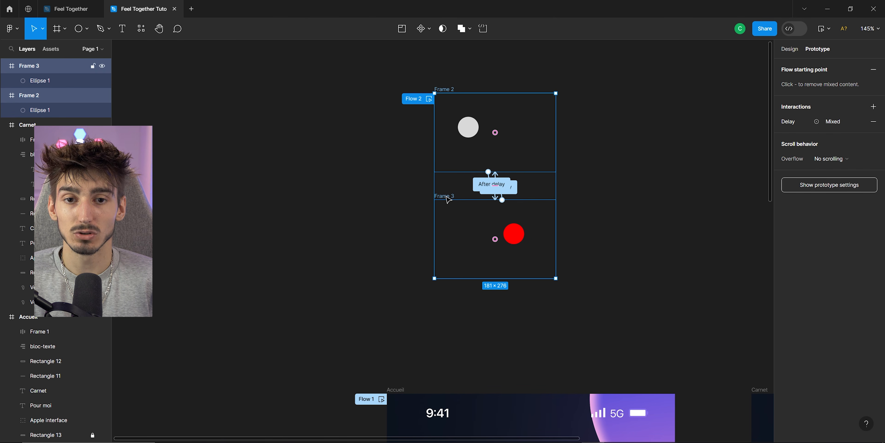
click(429, 28)
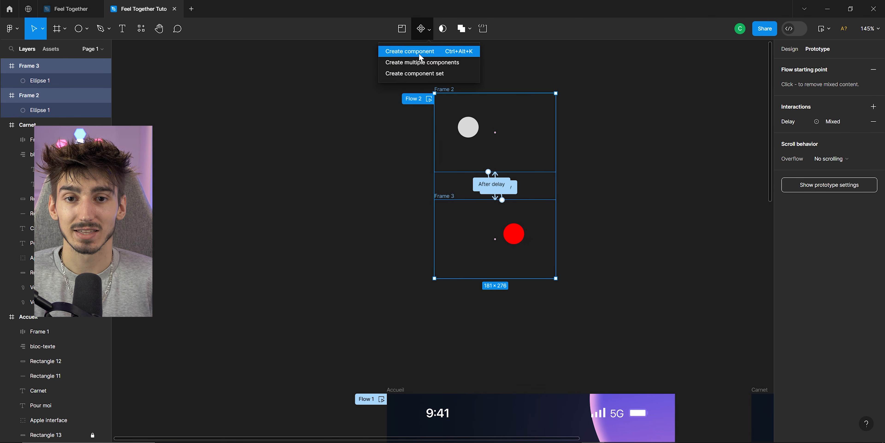
click(447, 76)
Place an instance of the new component from the assets onto the Accueil screen below the text block.
scroll(306, 132, down, 5)
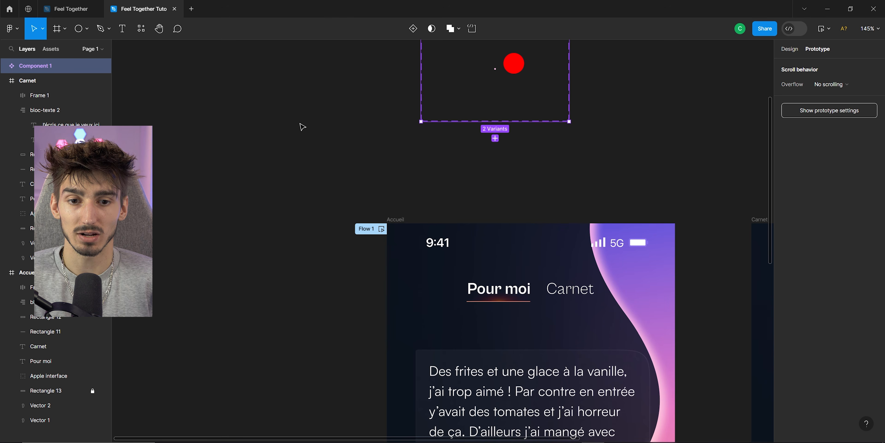
ctrl+scroll(245, 147, down, 4)
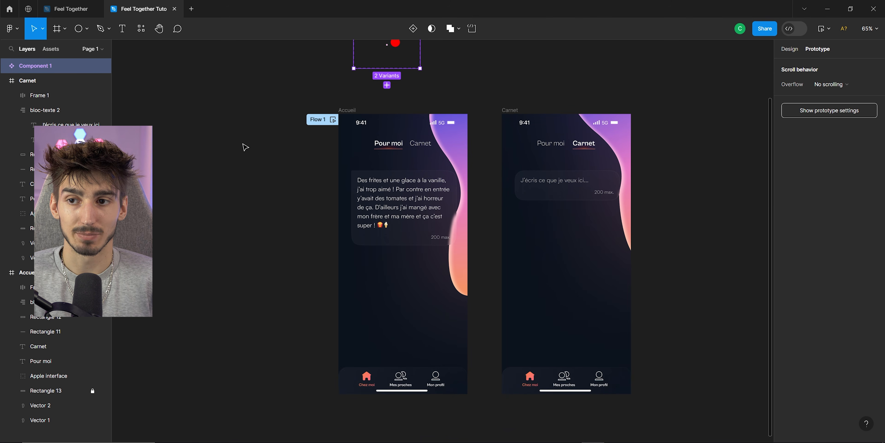
click(51, 49)
drag(31, 150, 402, 298)
ctrl+scroll(409, 299, up, 5)
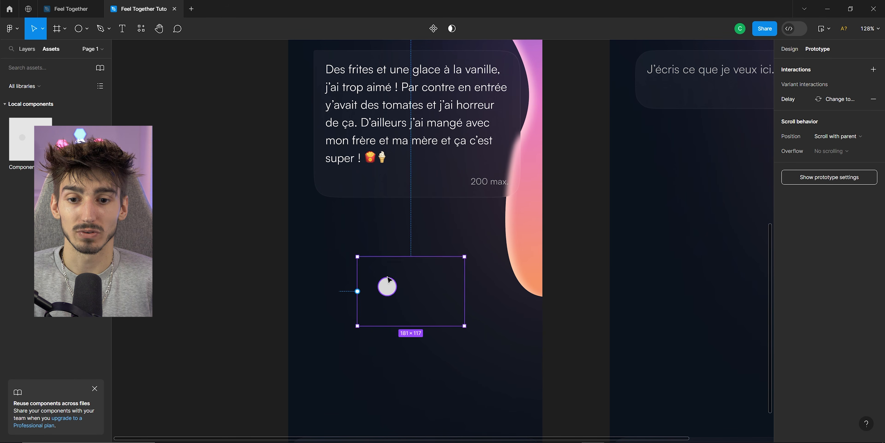
Select the Accueil screen and preview its flow to check the animated circle component.
ctrl+scroll(406, 296, down, 5)
scroll(395, 206, up, 2)
scroll(383, 162, up, 3)
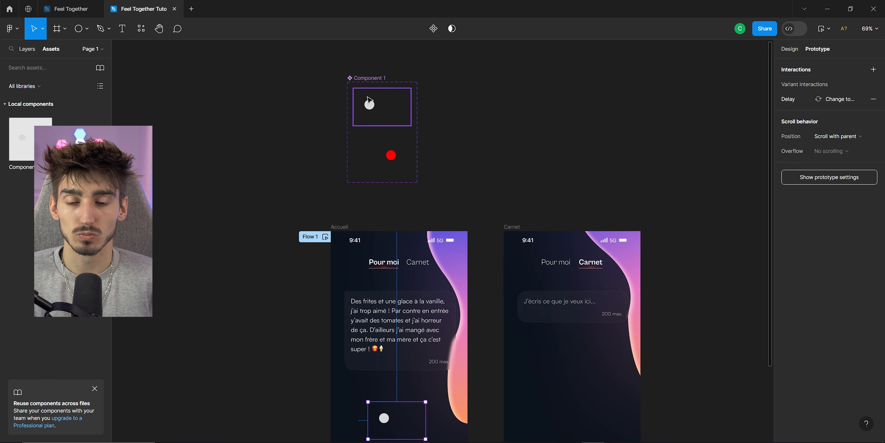
scroll(445, 160, down, 5)
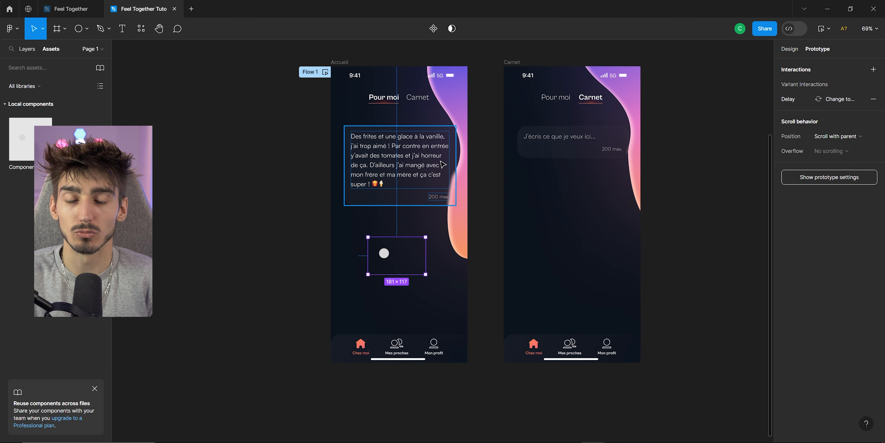
scroll(378, 144, up, 2)
click(343, 117)
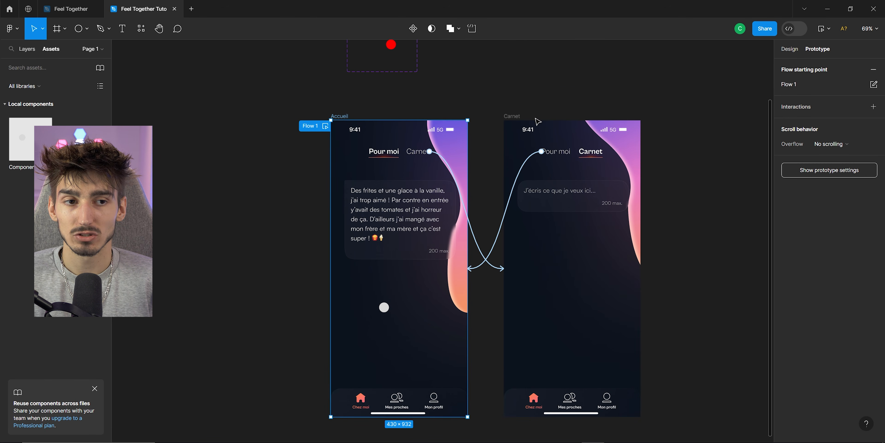
click(829, 29)
click(817, 61)
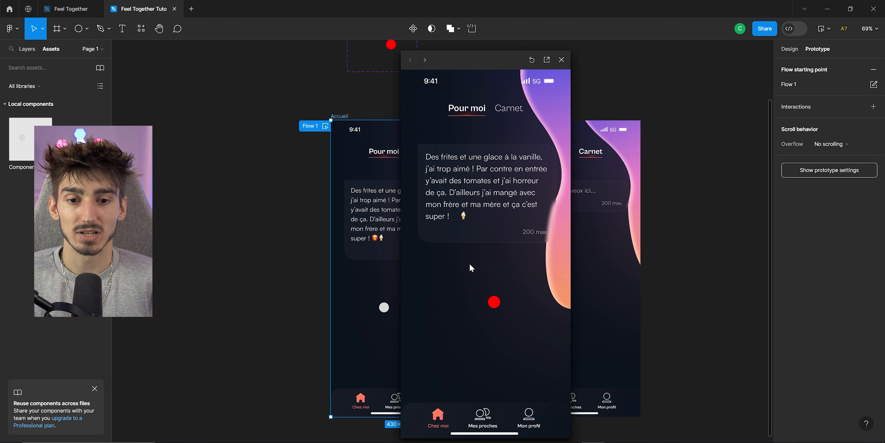